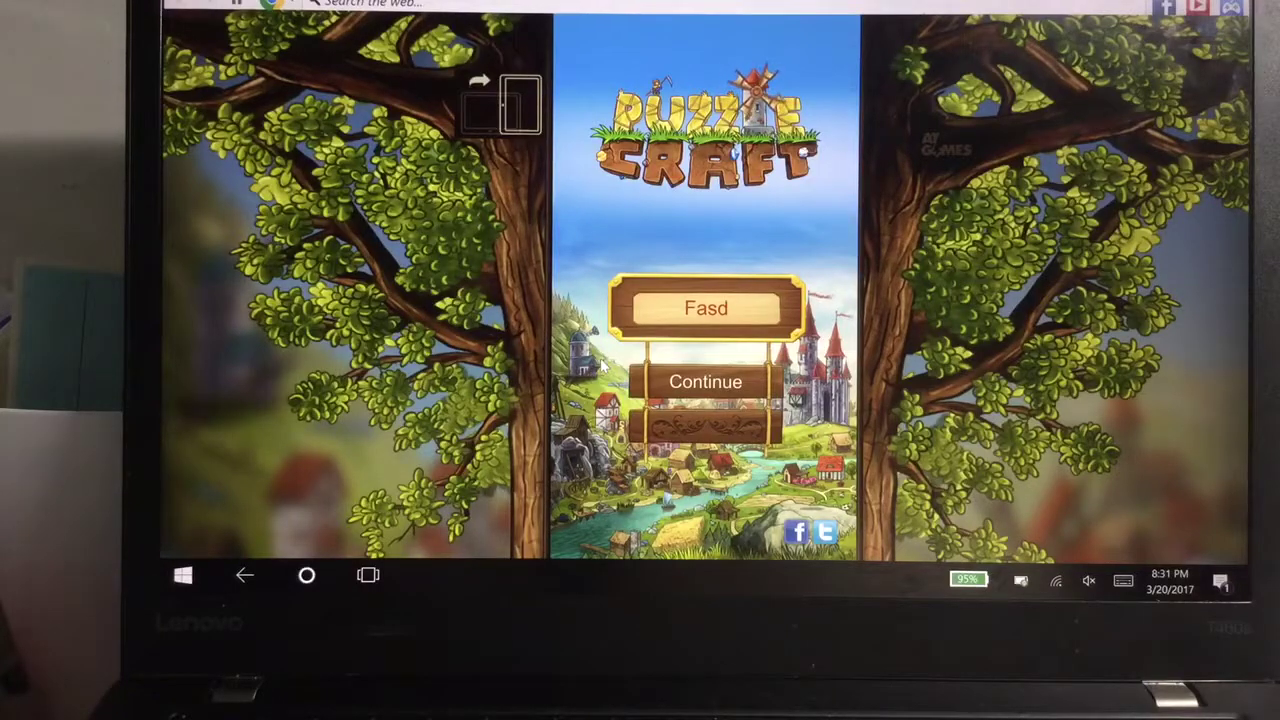
- Resume the Fasd game and collect the 40 gold settlement taxes, reaching 550 gold
click(735, 382)
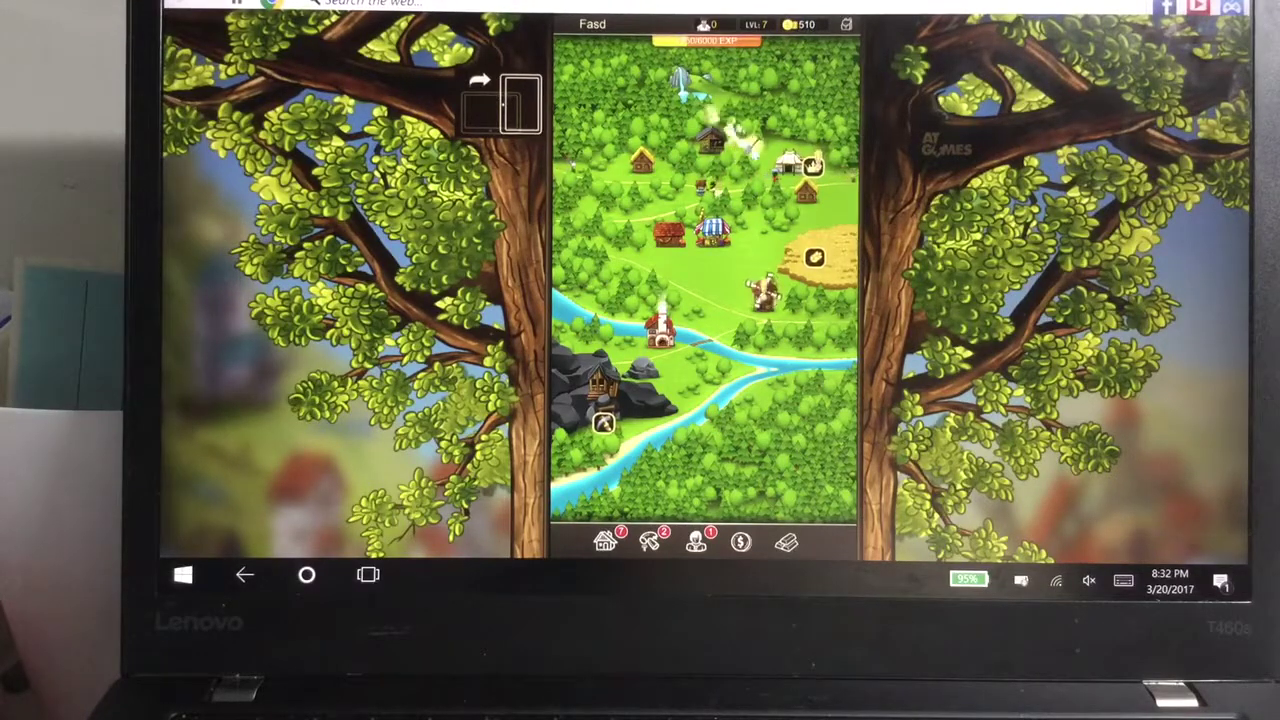
click(592, 24)
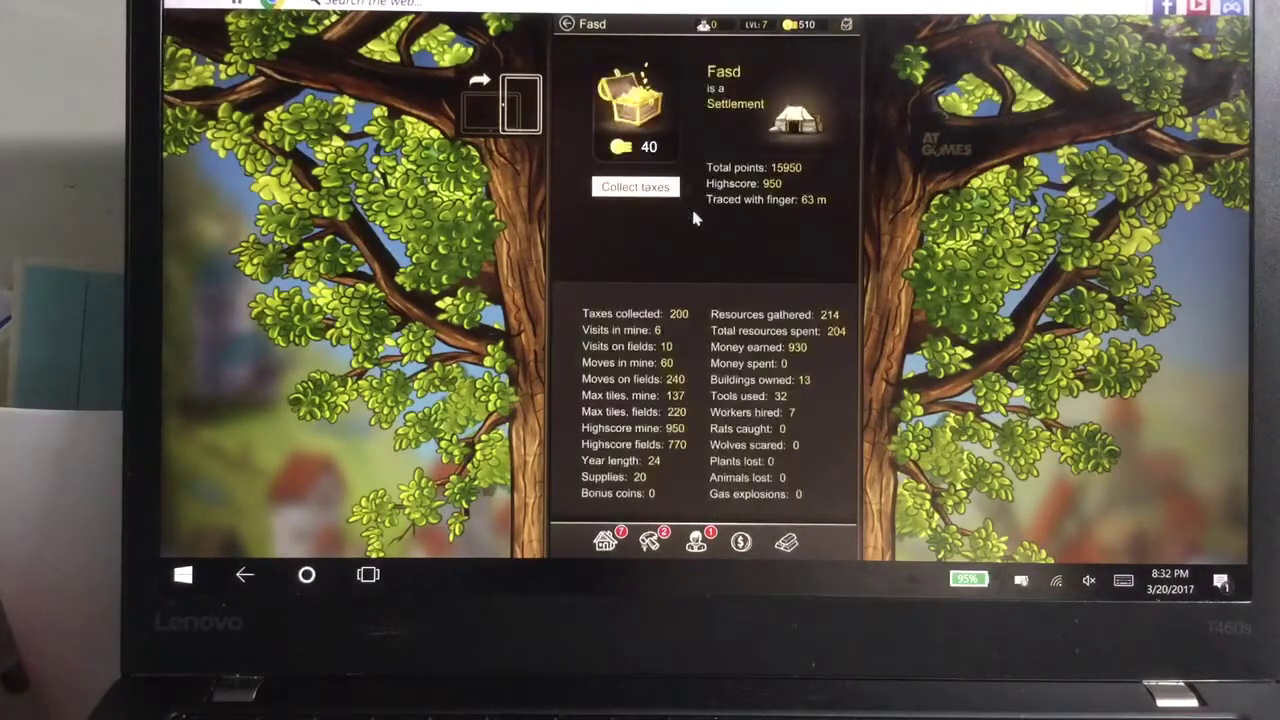
click(635, 187)
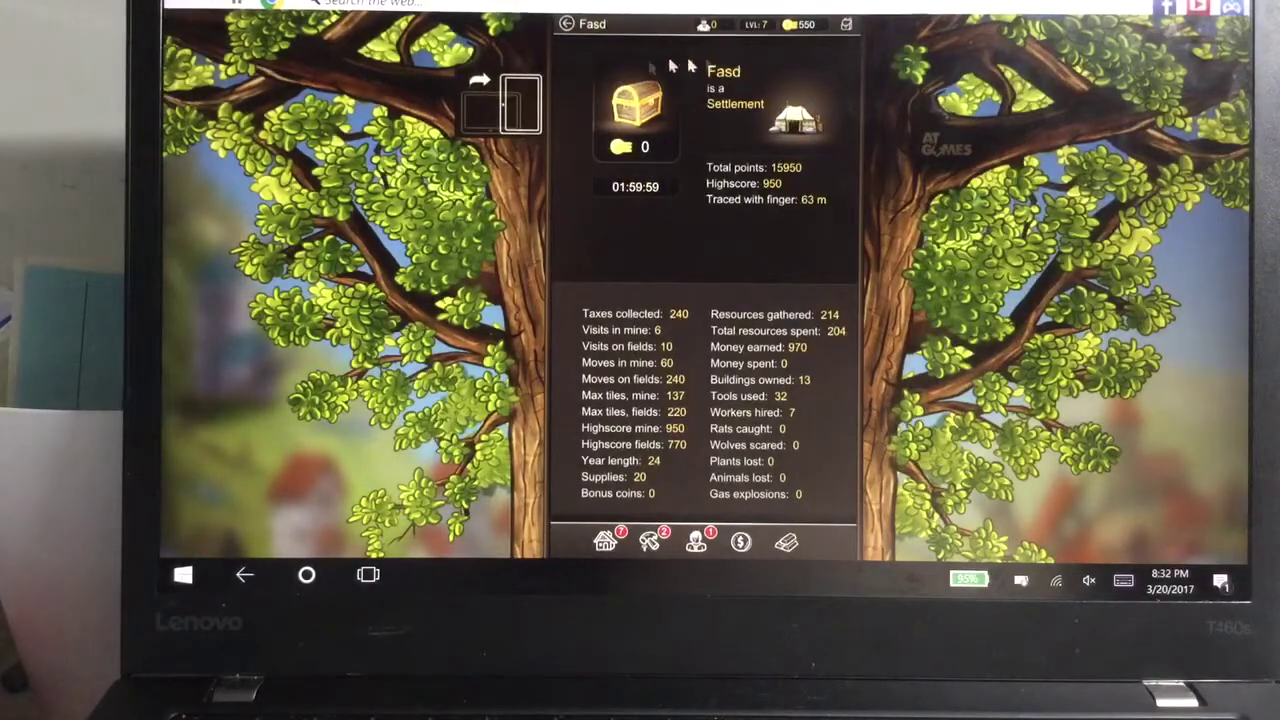
click(568, 24)
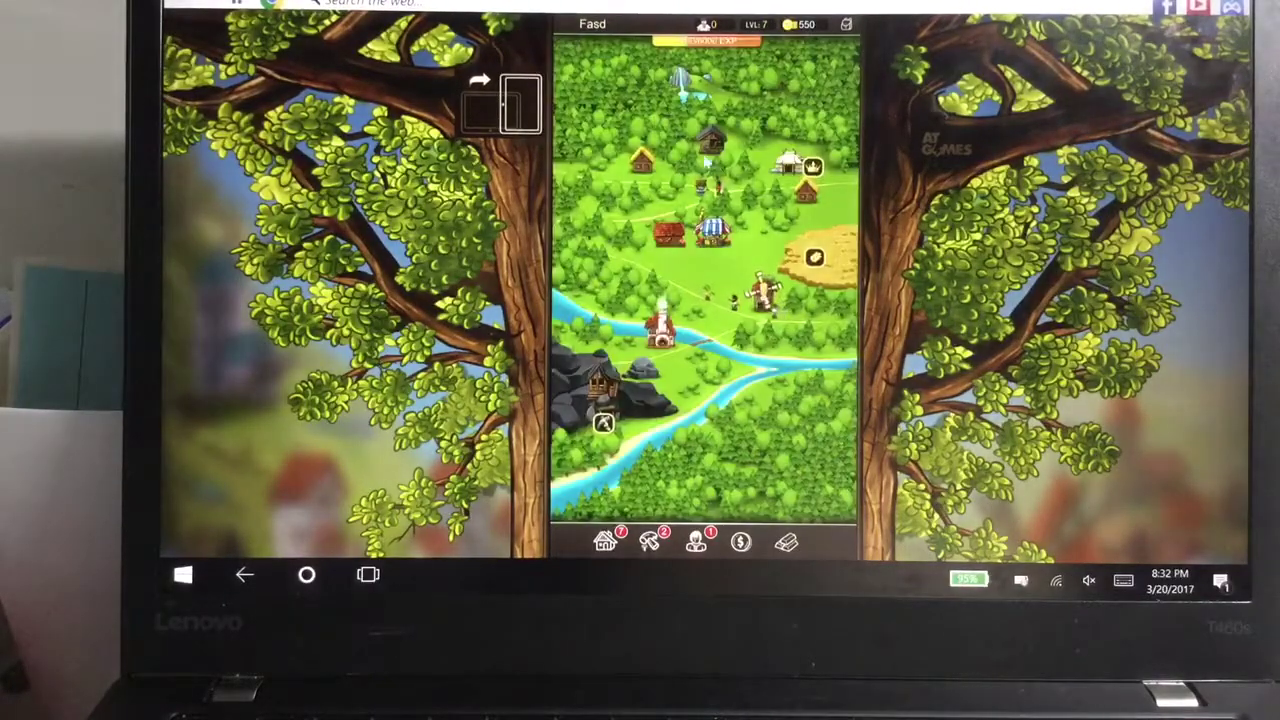
- Browse the Build and Hire lists, then bring up the Craft tool list
click(605, 541)
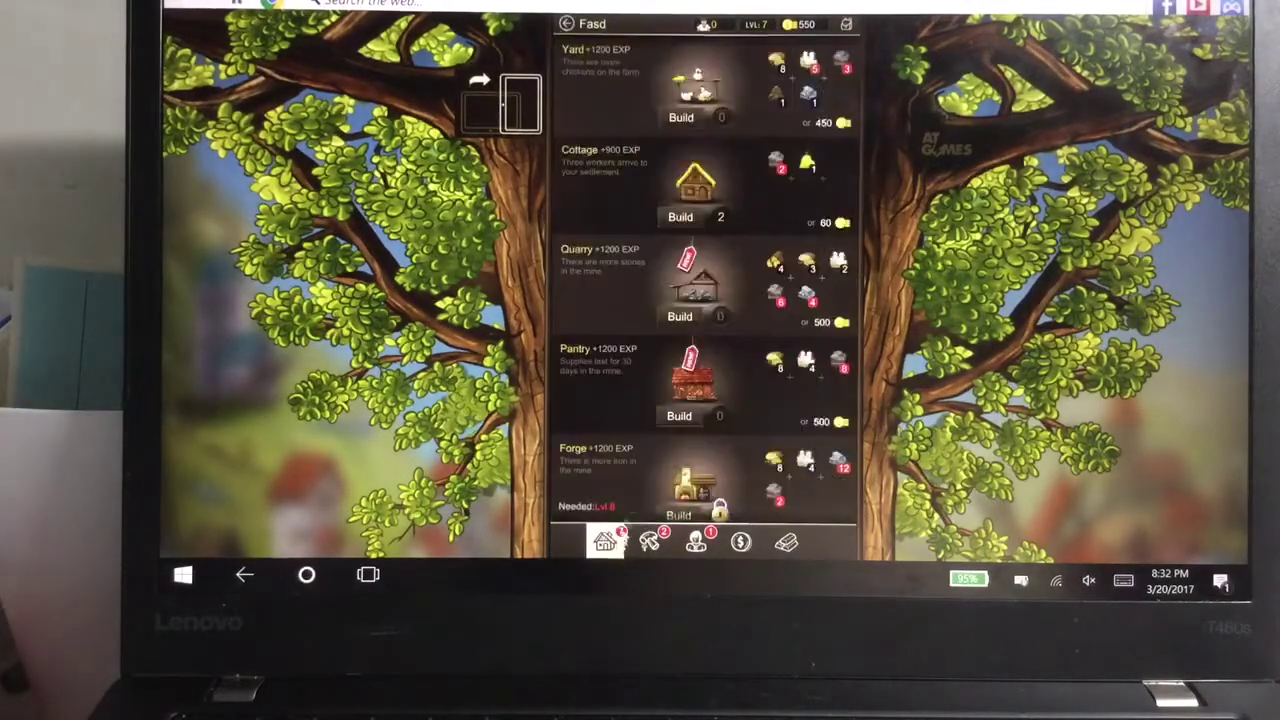
scroll(768, 250, down, 3)
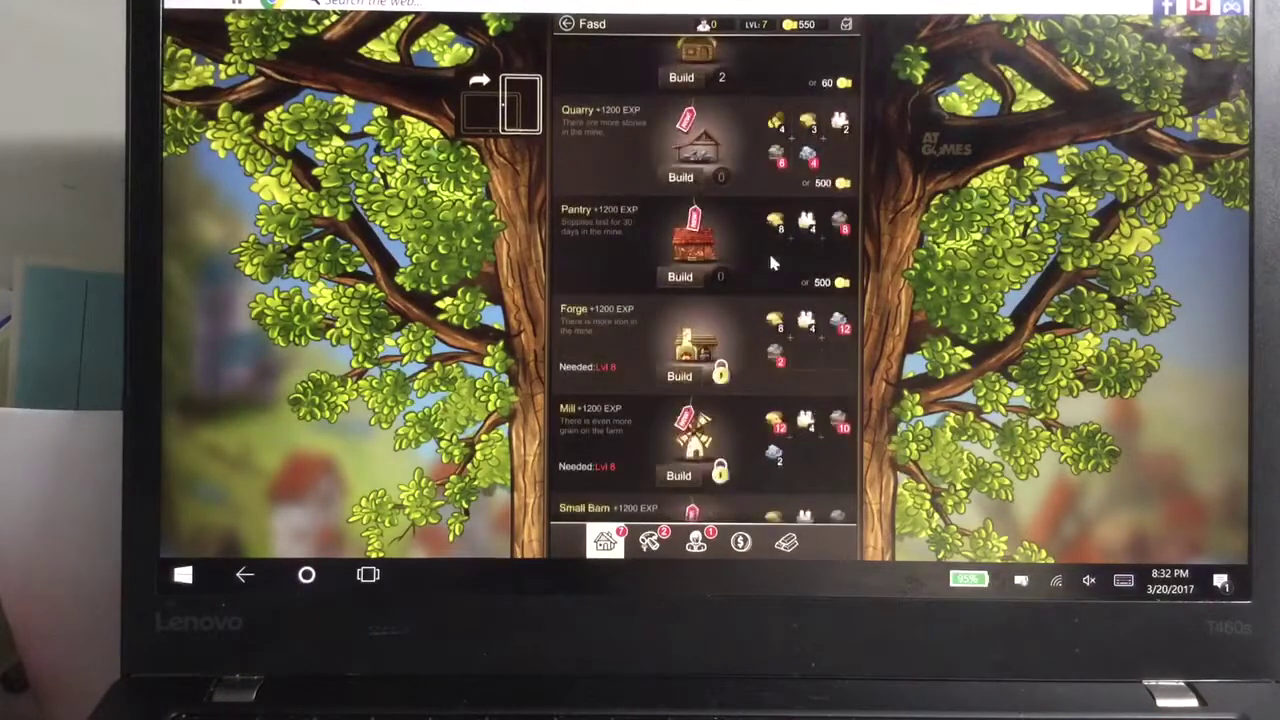
scroll(768, 250, down, 3)
scroll(768, 250, down, 4)
scroll(768, 250, down, 2)
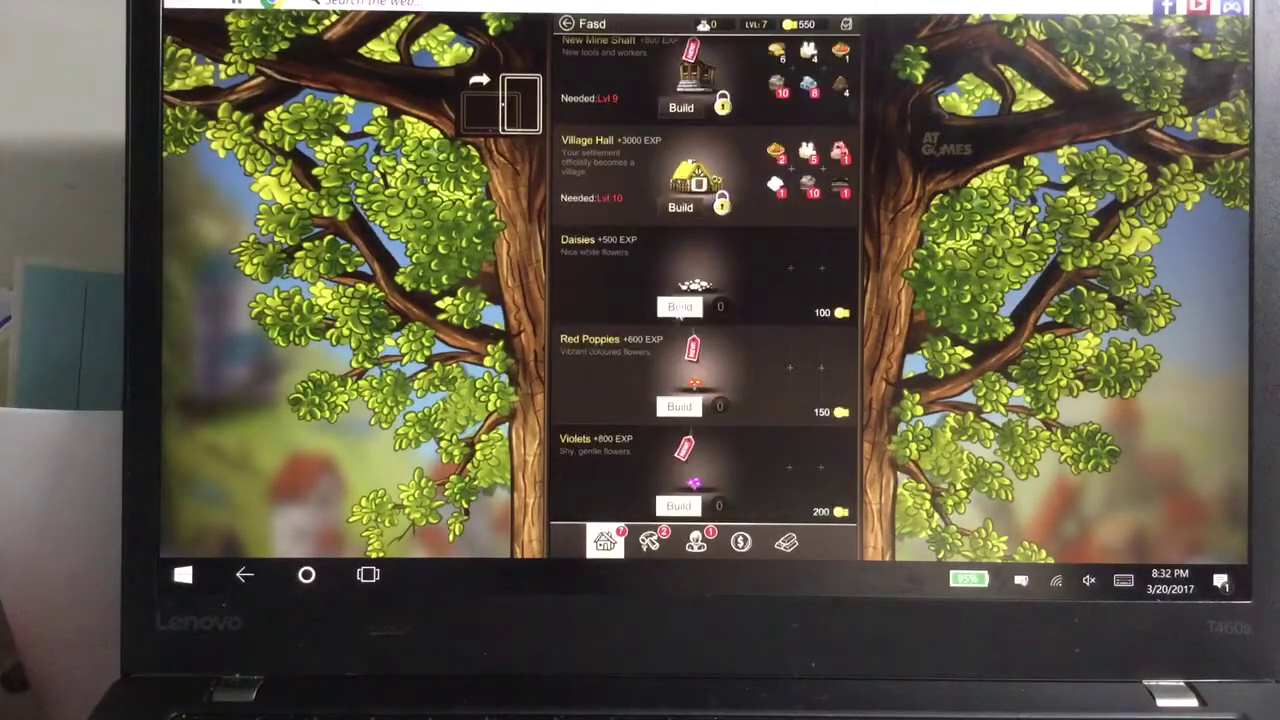
click(698, 542)
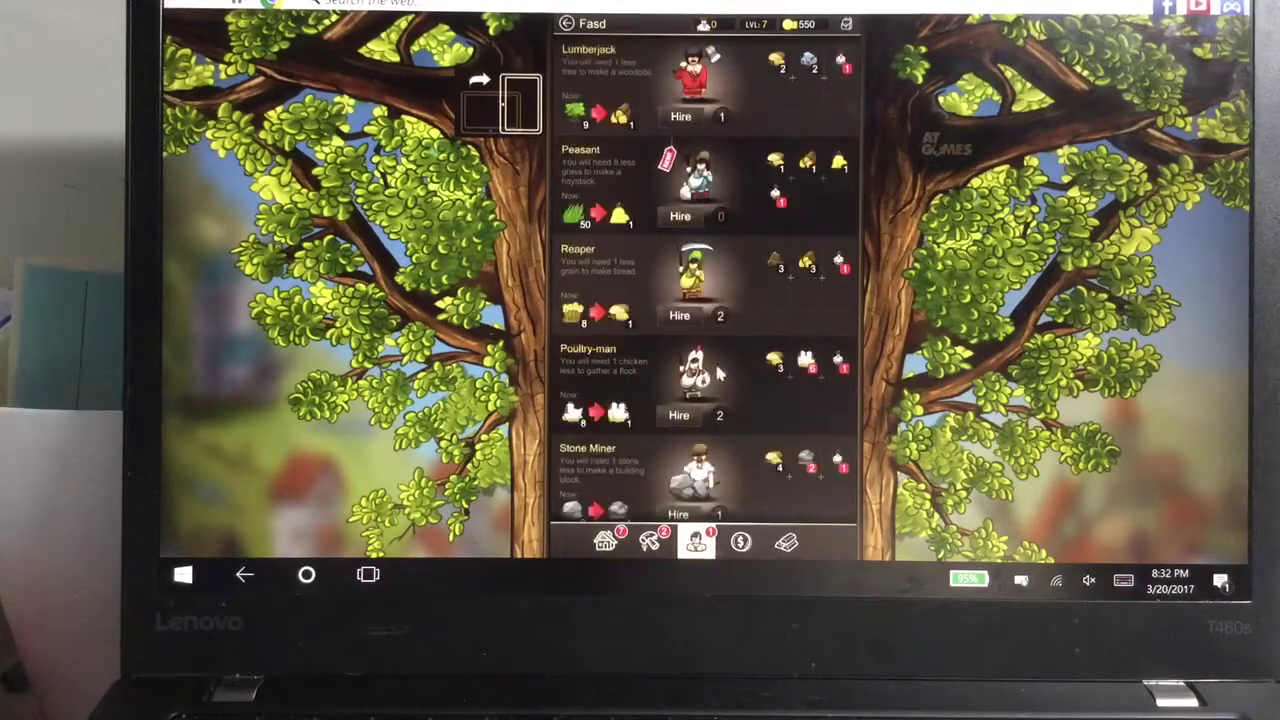
scroll(718, 372, down, 2)
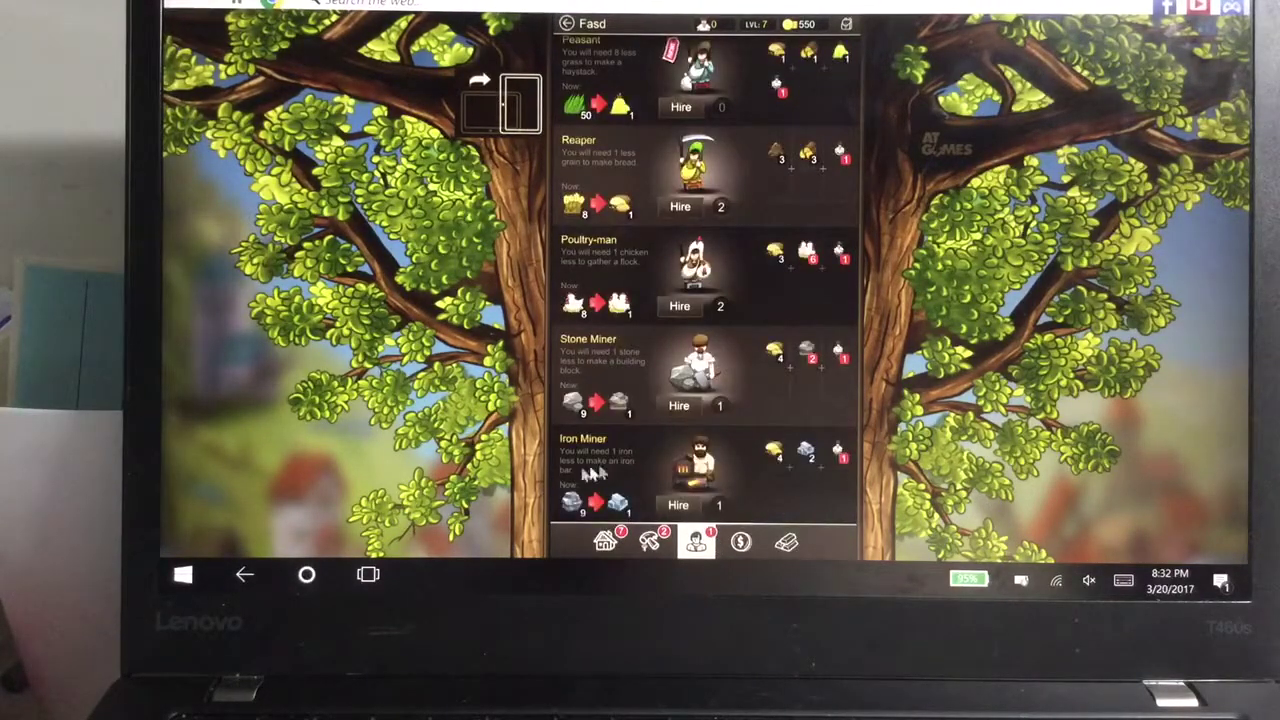
scroll(688, 450, up, 2)
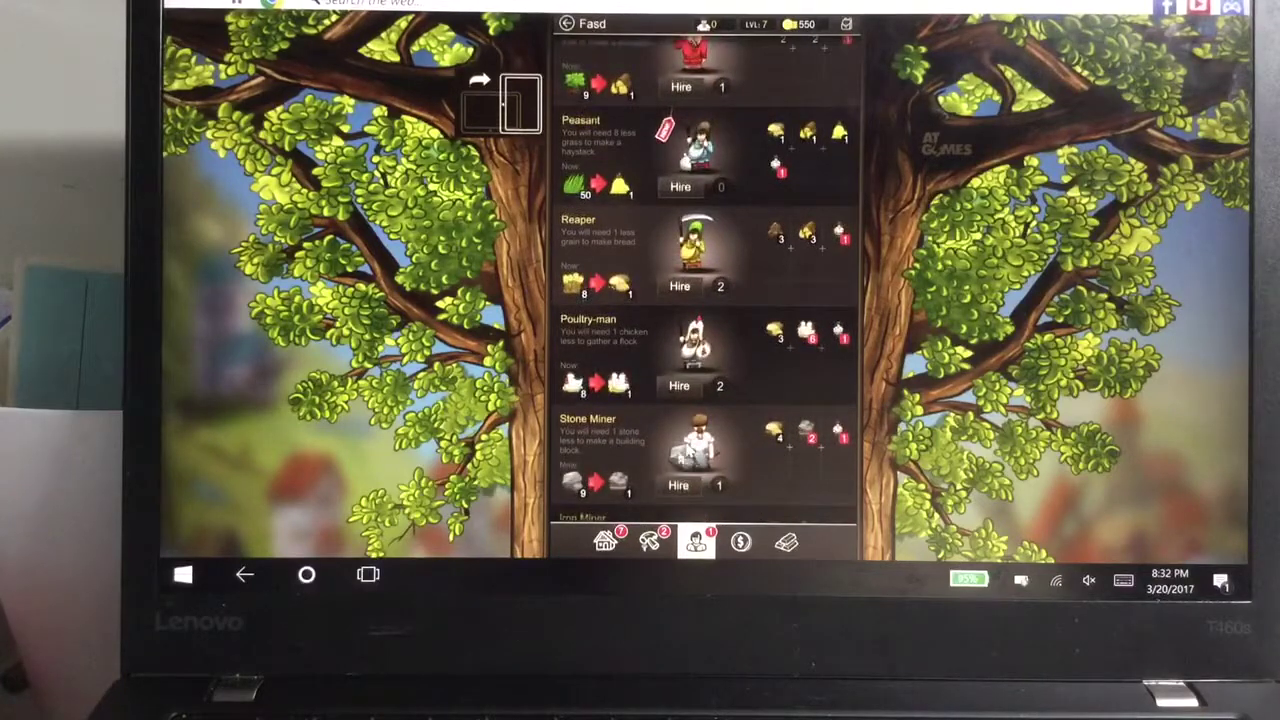
click(650, 541)
scroll(705, 365, down, 1)
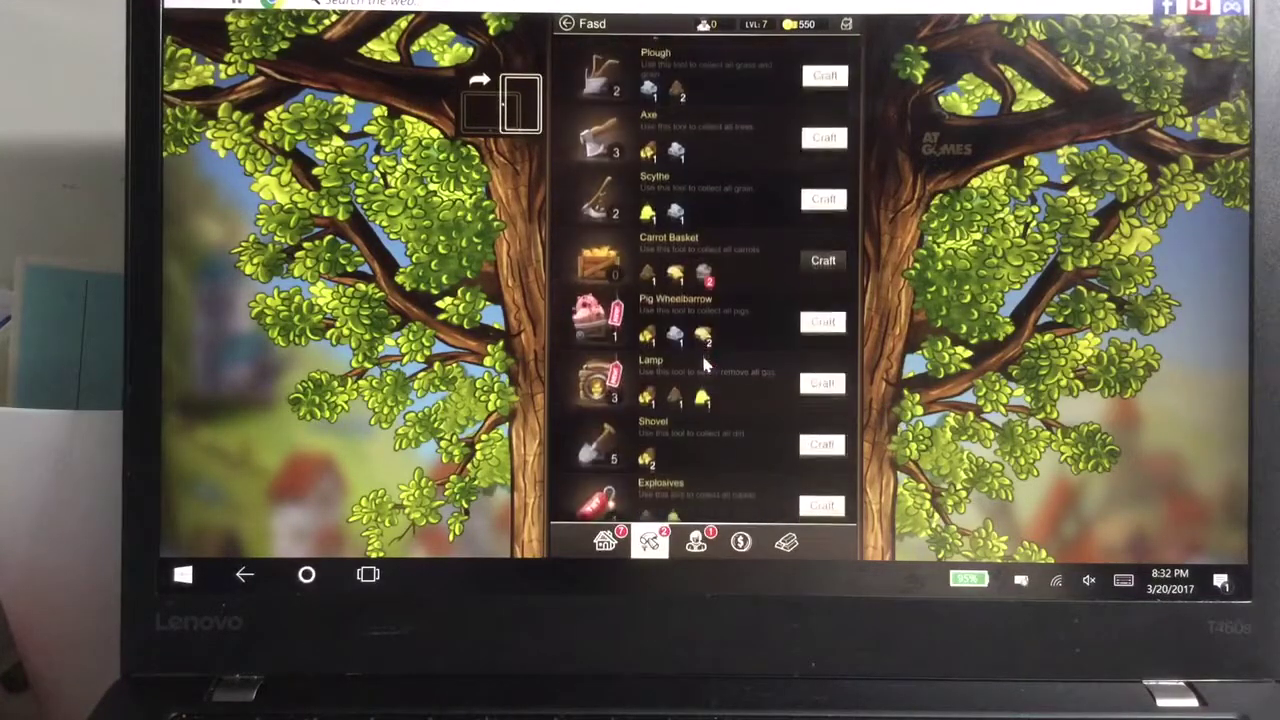
scroll(705, 365, down, 1)
scroll(701, 352, down, 1)
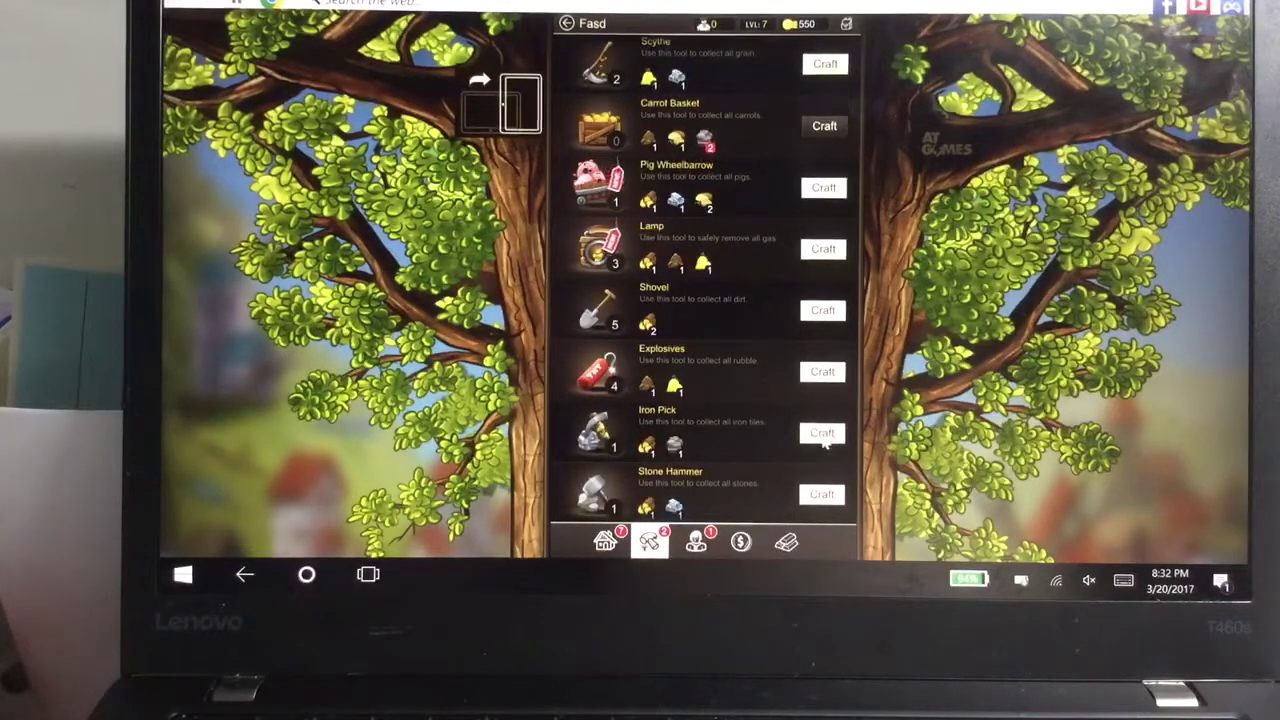
- Craft one more Iron Pick and one more Stone Hammer
click(822, 433)
click(705, 375)
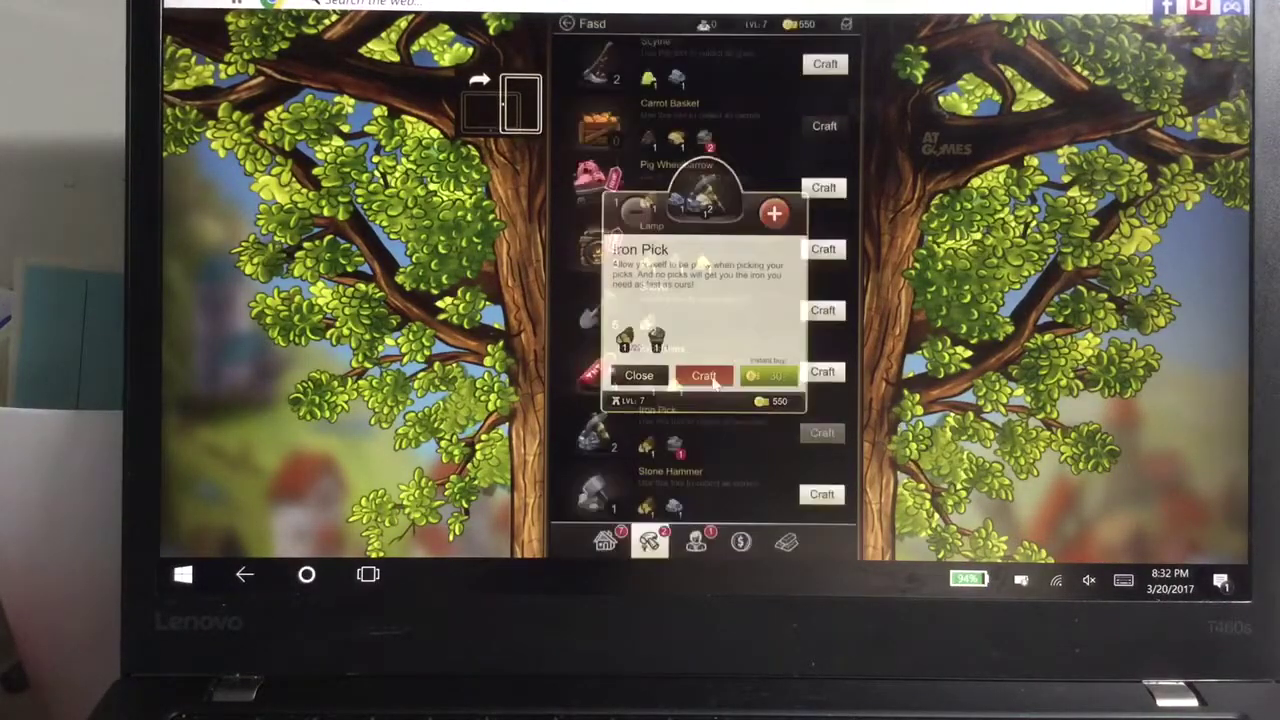
click(822, 497)
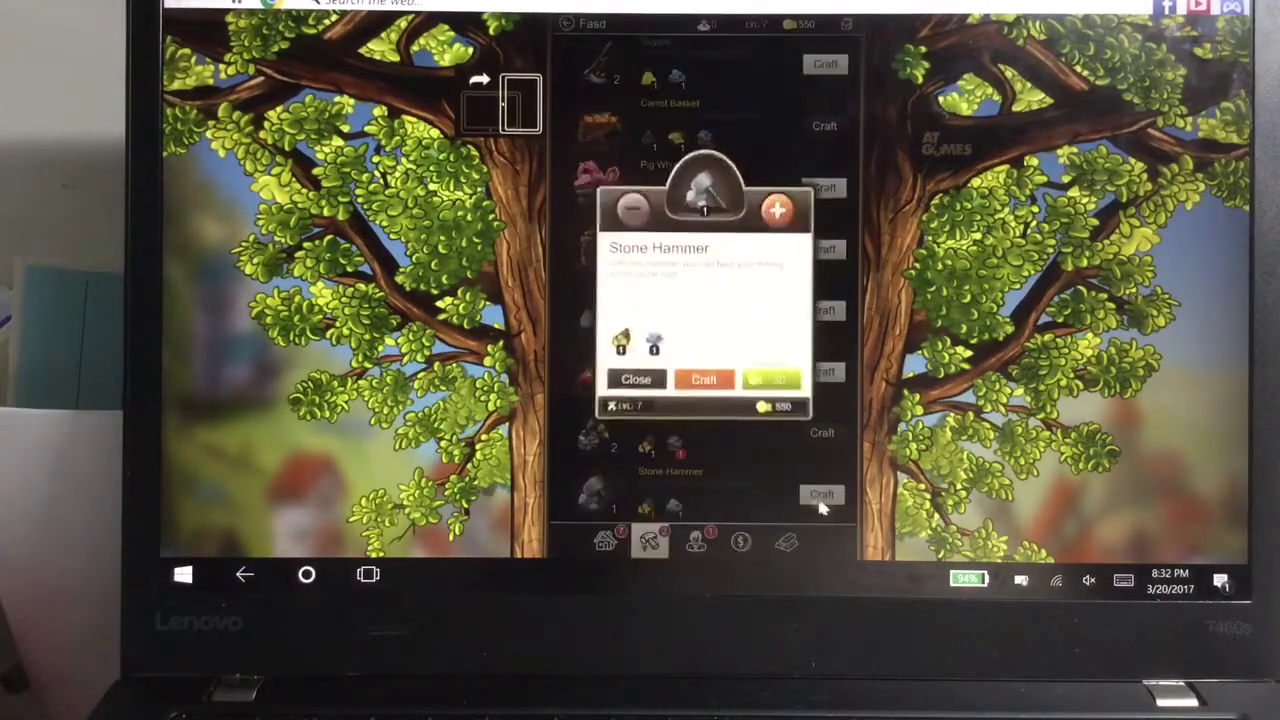
click(705, 370)
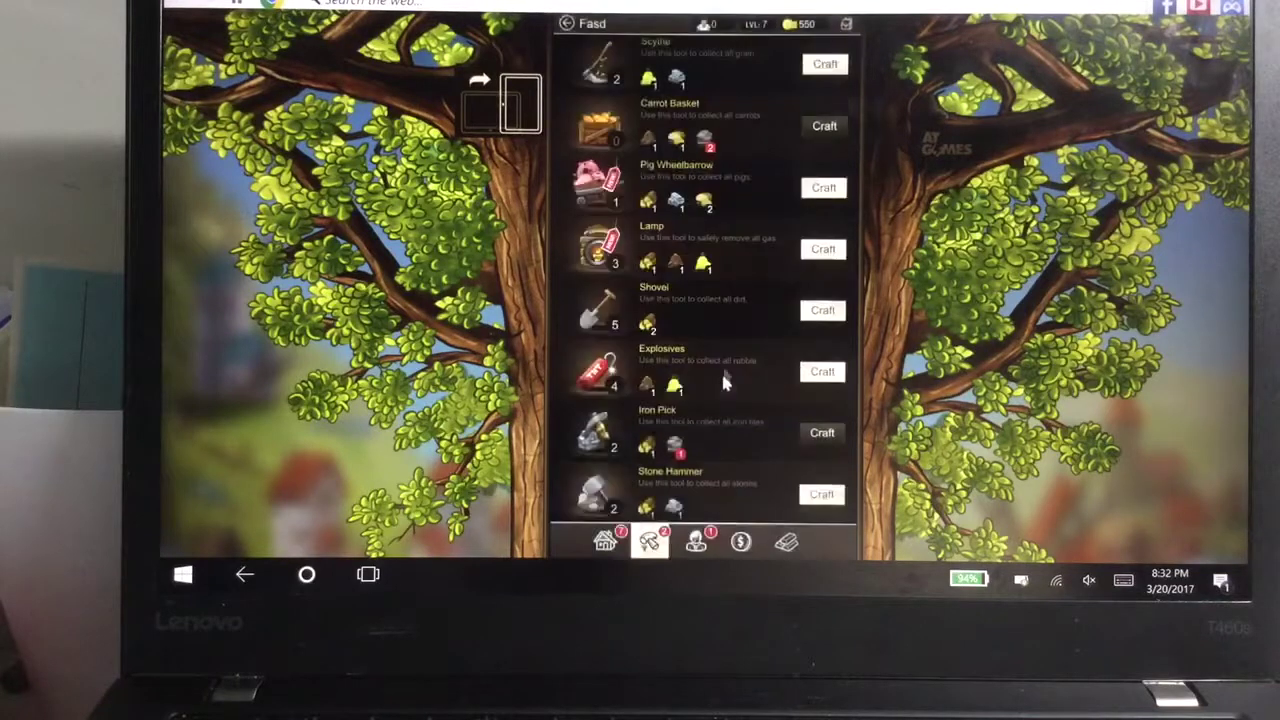
- Open the Lamp and Scythe crafting details to craft one of each
click(823, 250)
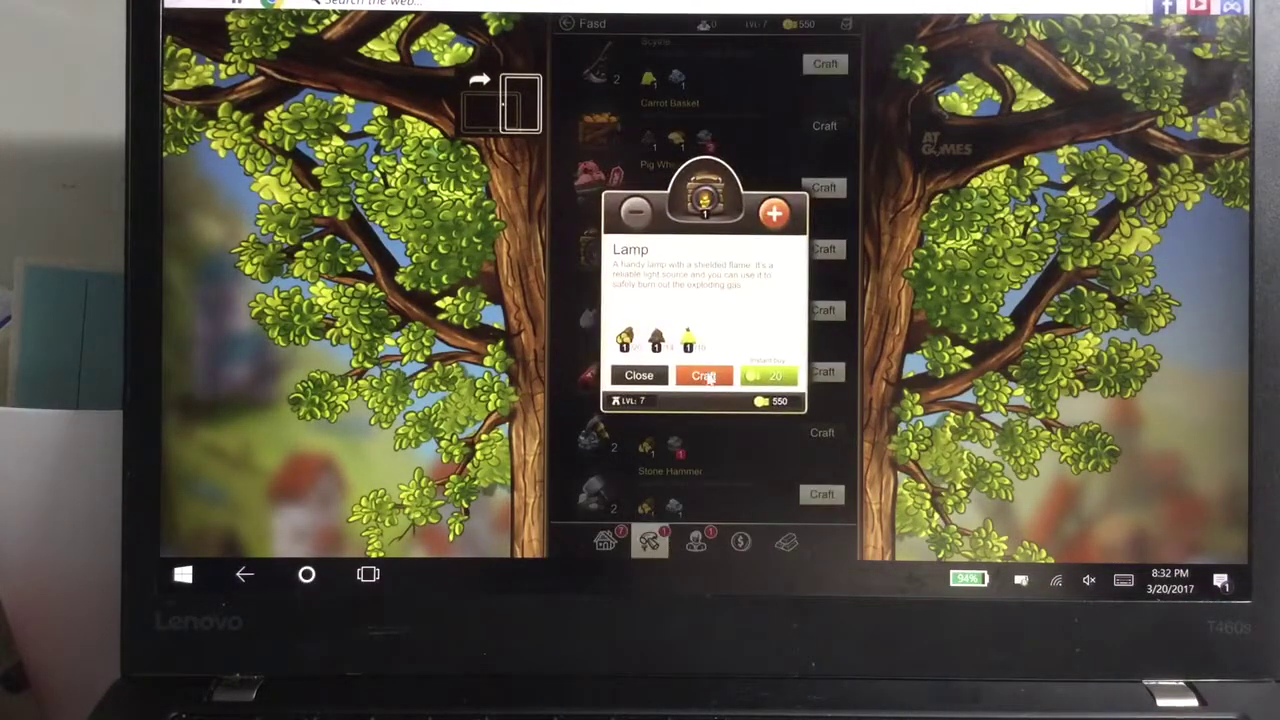
click(705, 375)
scroll(754, 173, up, 1)
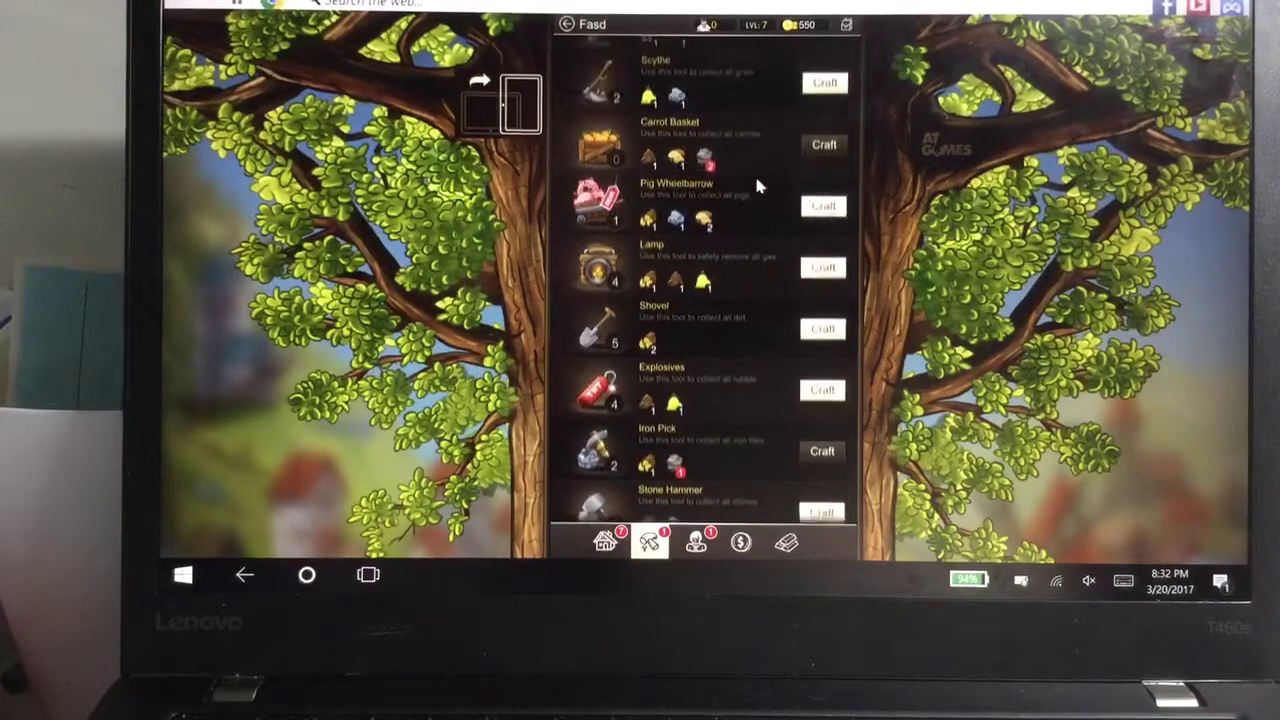
click(823, 108)
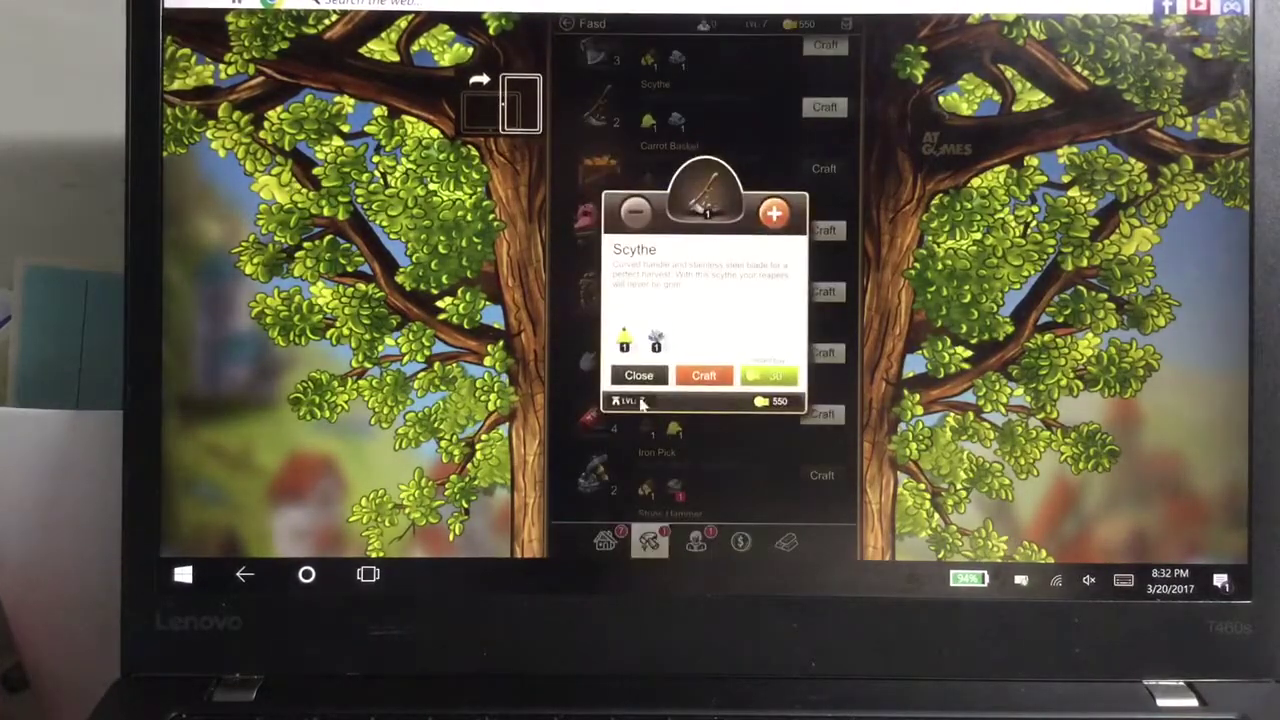
click(703, 376)
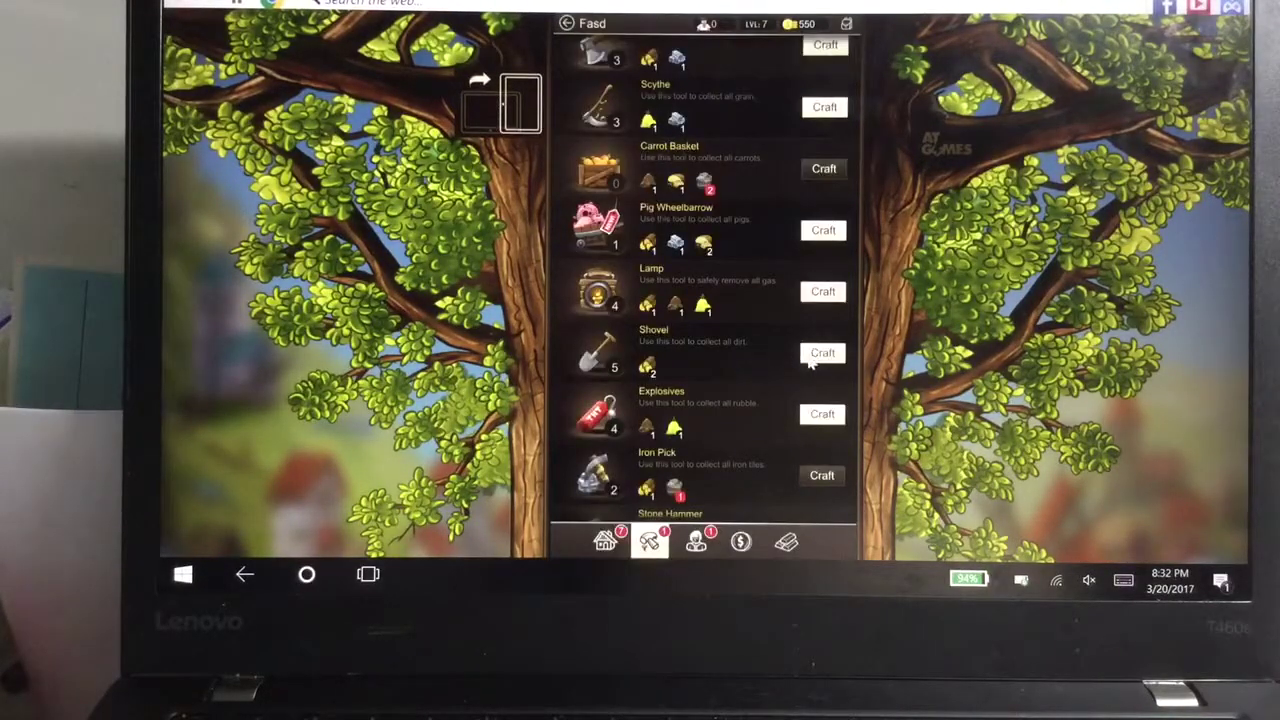
scroll(626, 218, up, 3)
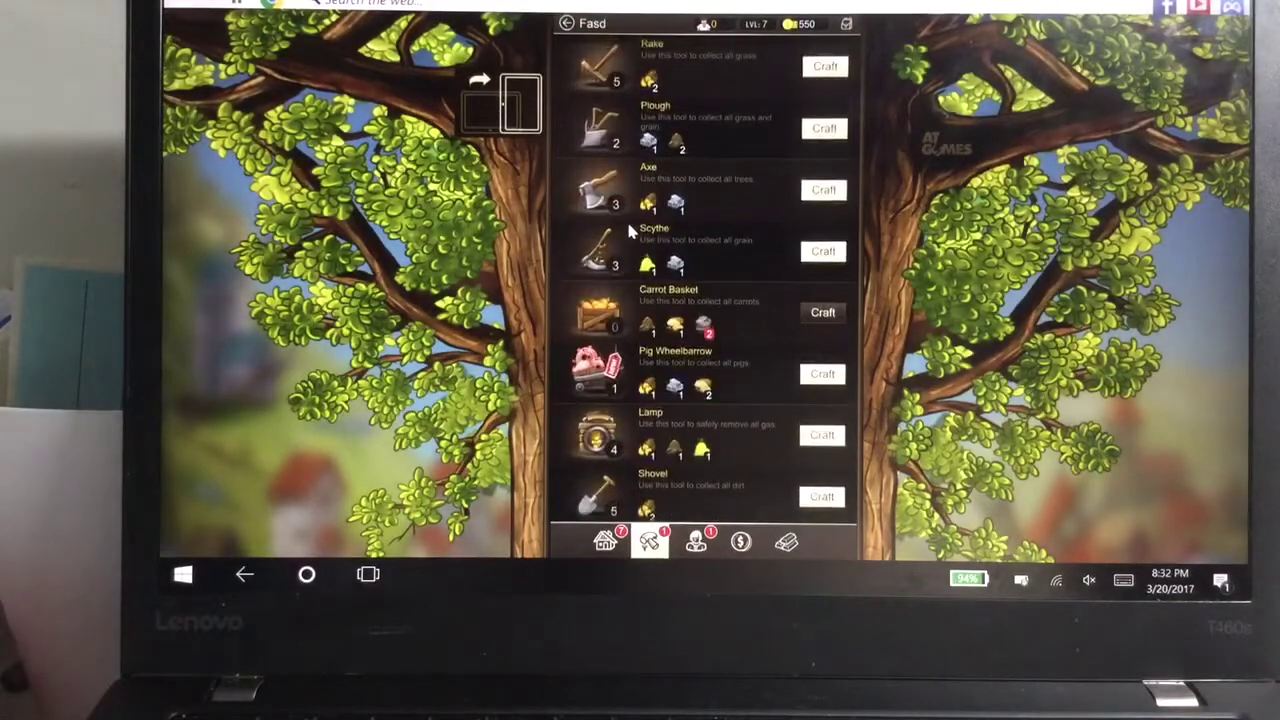
scroll(752, 440, down, 1)
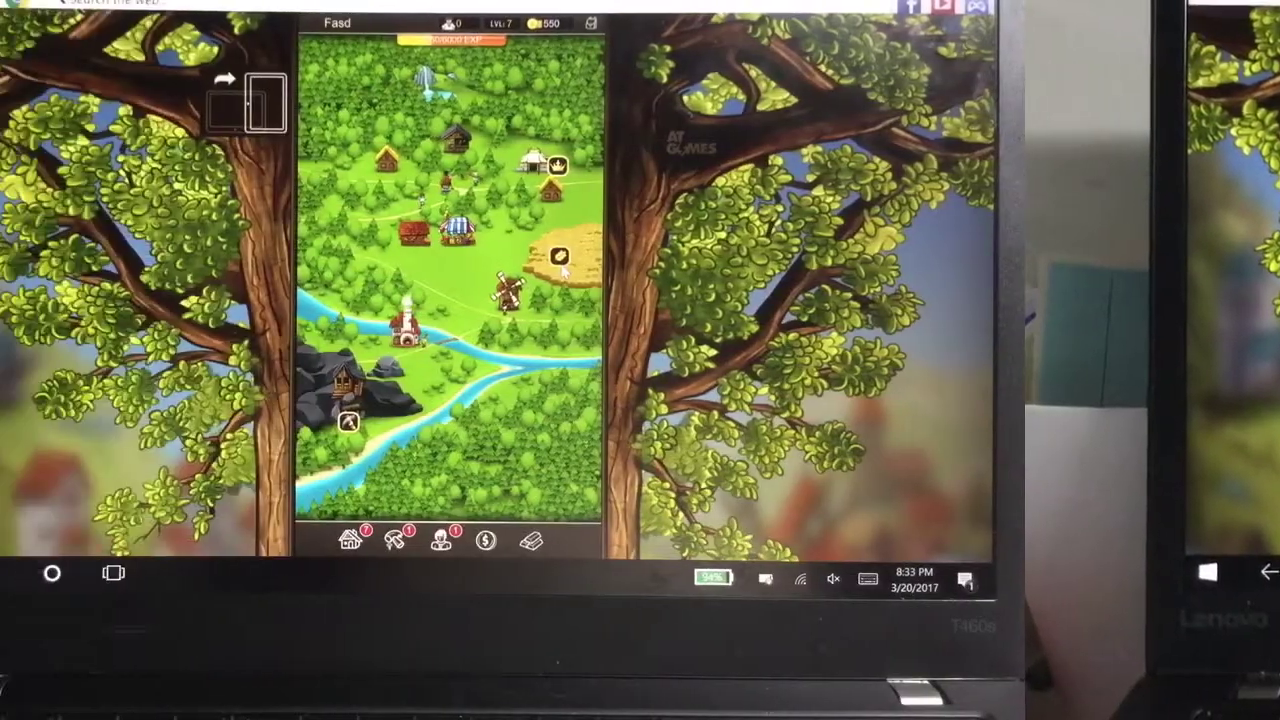
- Start a farming round for 30 gold and harvest a first chain of field tiles
click(560, 258)
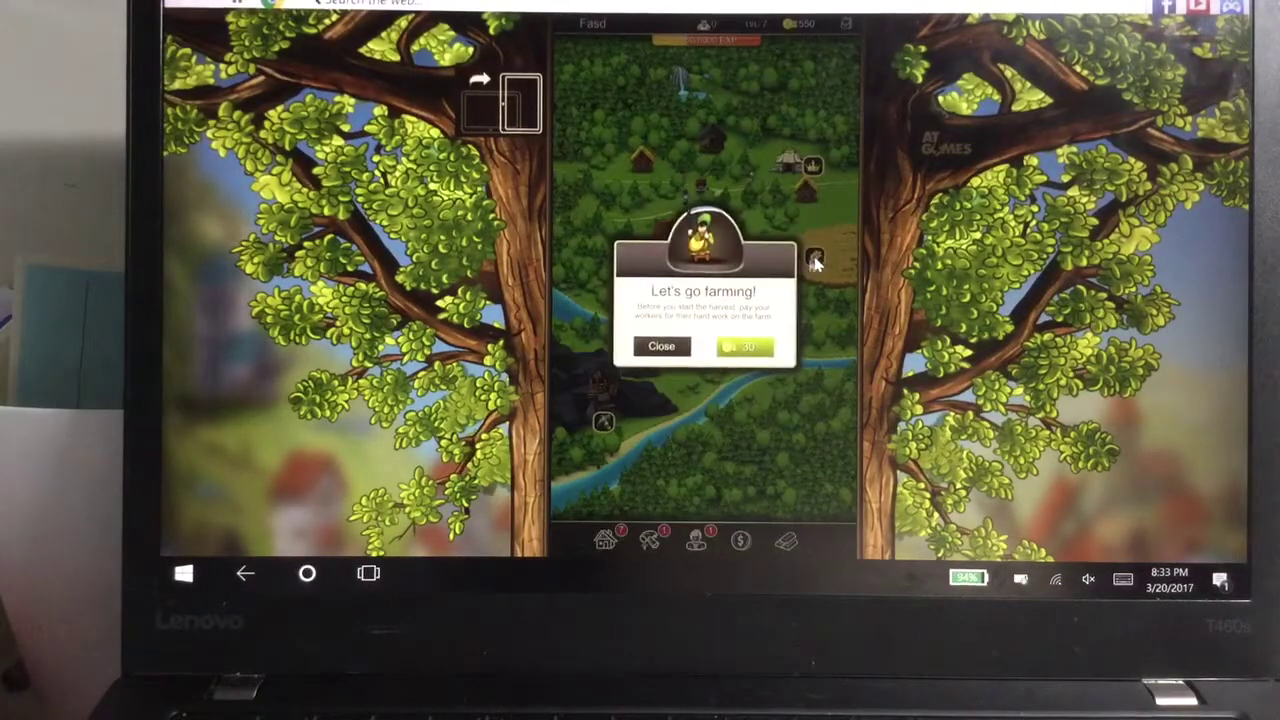
click(745, 347)
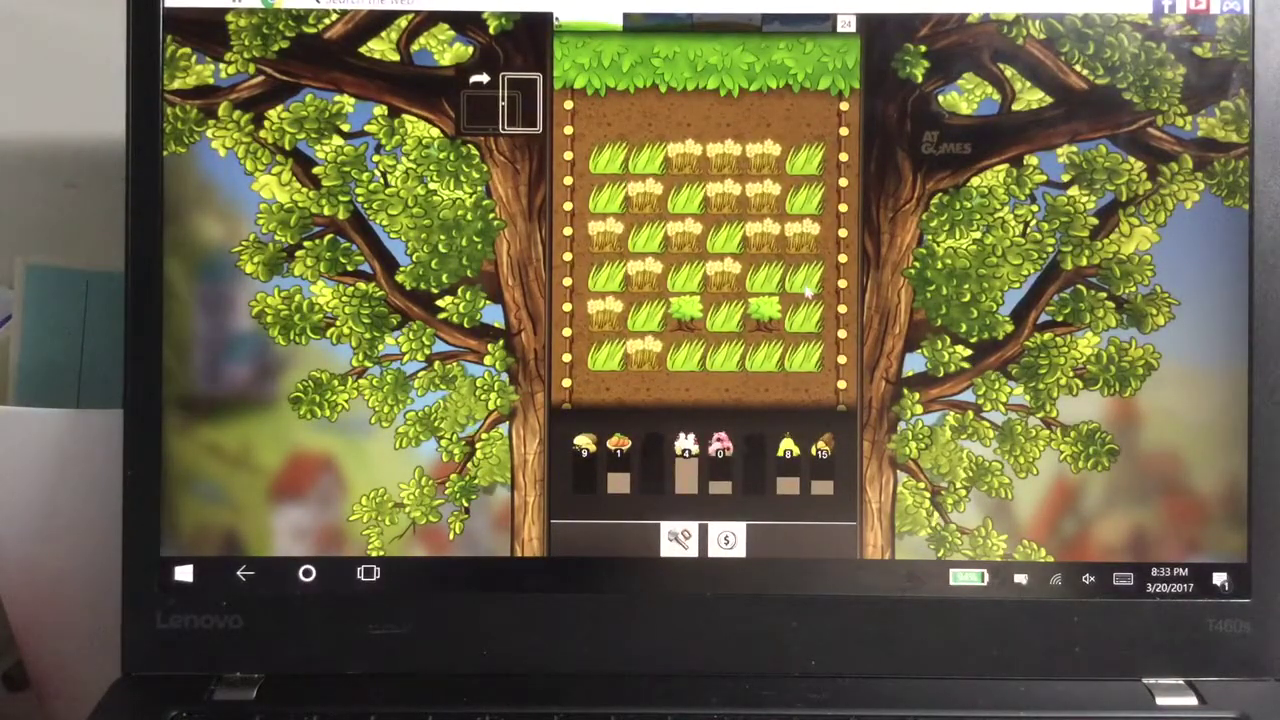
mouse_move(805, 285)
mouse_down()
mouse_move(760, 355)
mouse_move(805, 360)
mouse_move(752, 312)
mouse_move(645, 290)
mouse_move(695, 185)
mouse_up()
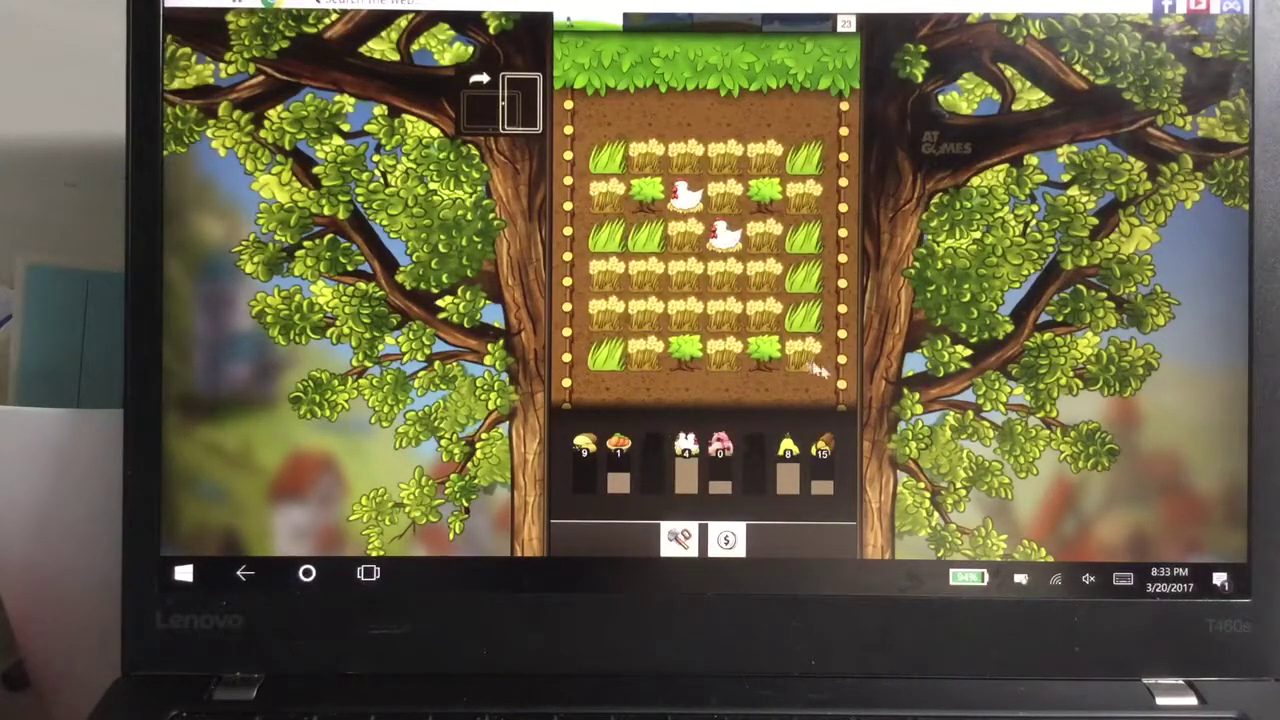
- Link a long wheat chain from the lower rows upward, raising wheat from 9 to 11
drag(805, 355, 683, 318)
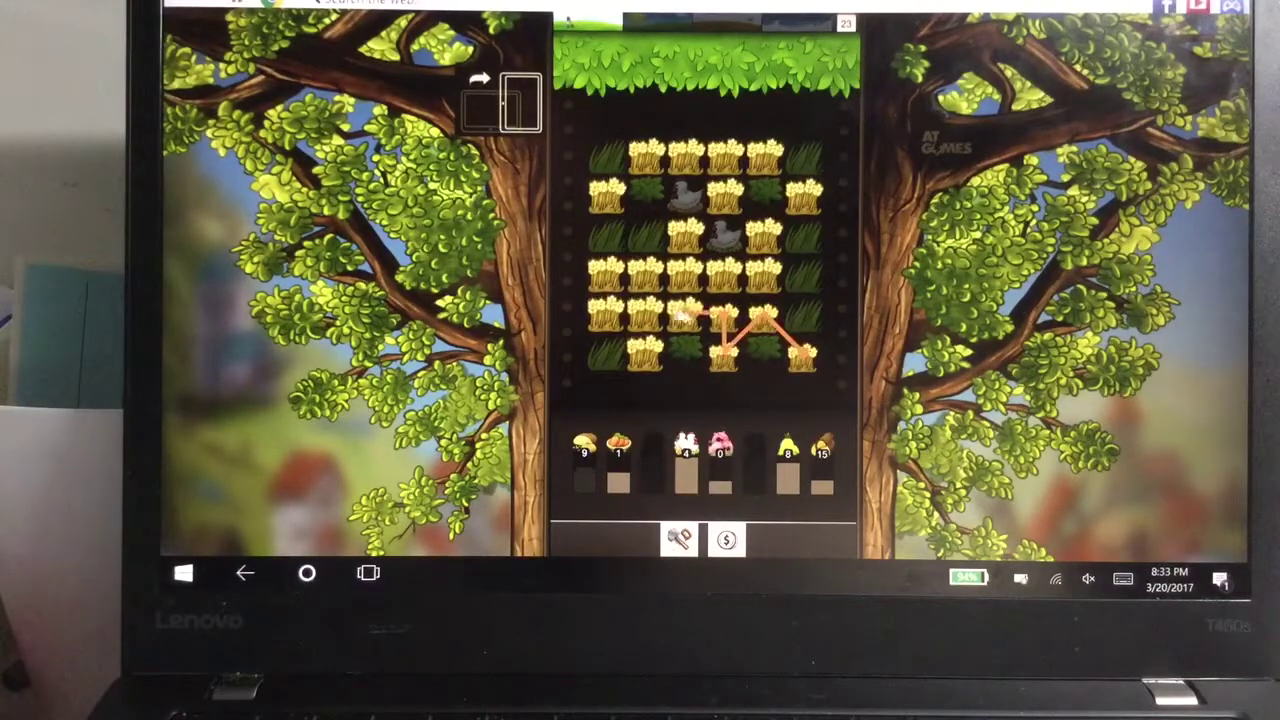
mouse_move(683, 318)
mouse_down()
mouse_move(622, 300)
mouse_move(775, 290)
mouse_move(772, 278)
mouse_move(728, 282)
mouse_up()
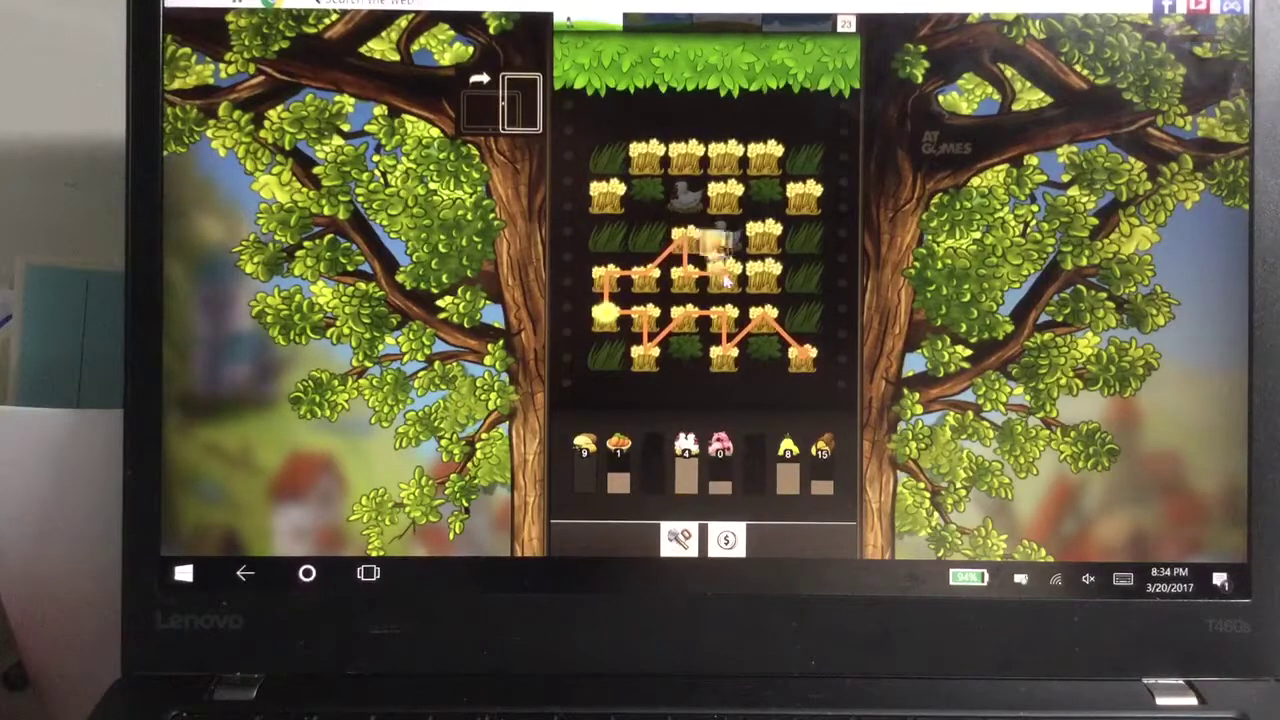
drag(728, 282, 738, 205)
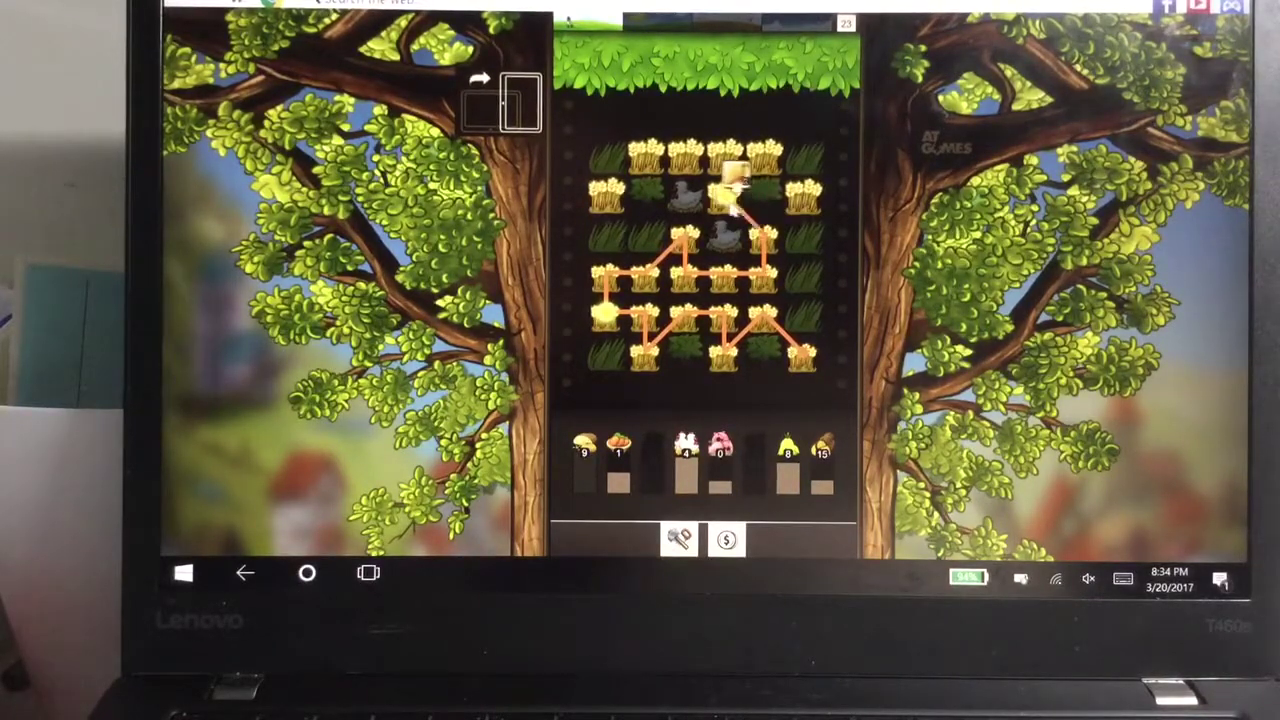
mouse_move(738, 205)
mouse_down()
mouse_move(812, 200)
mouse_move(720, 160)
mouse_move(605, 190)
mouse_up()
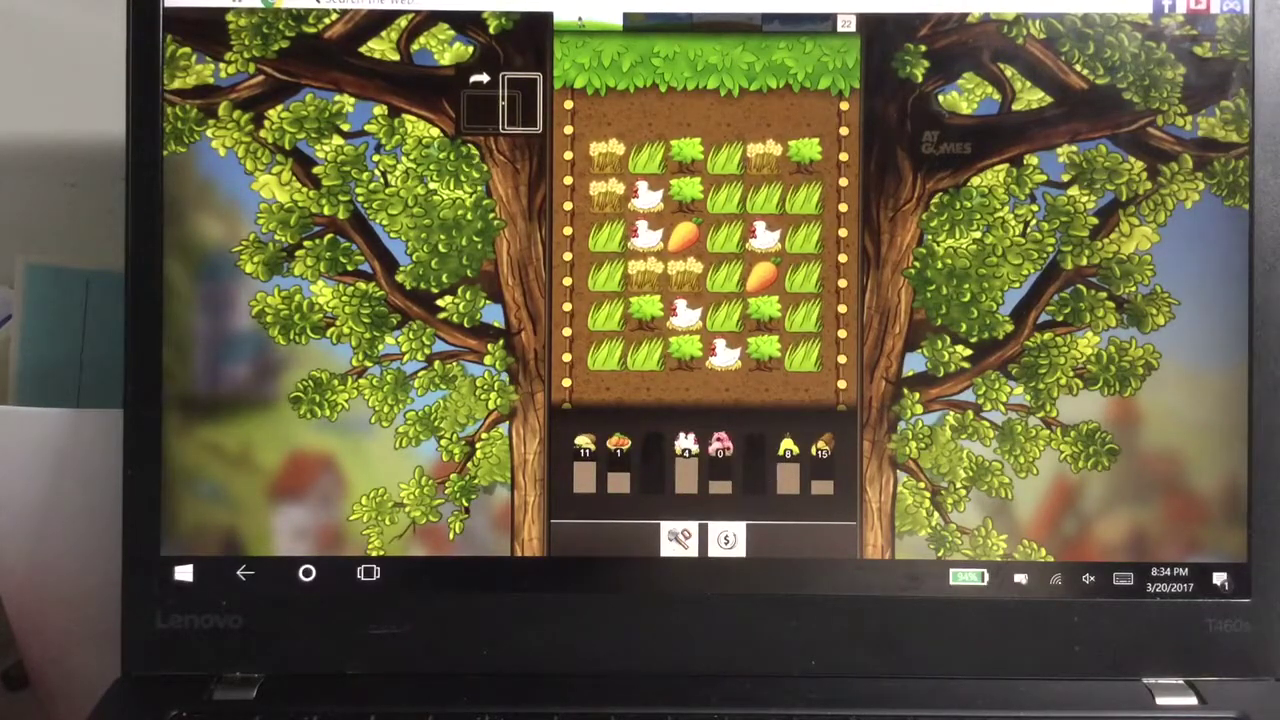
- Use farming tools to ripen grass into wheat and harvest part of the board
click(679, 539)
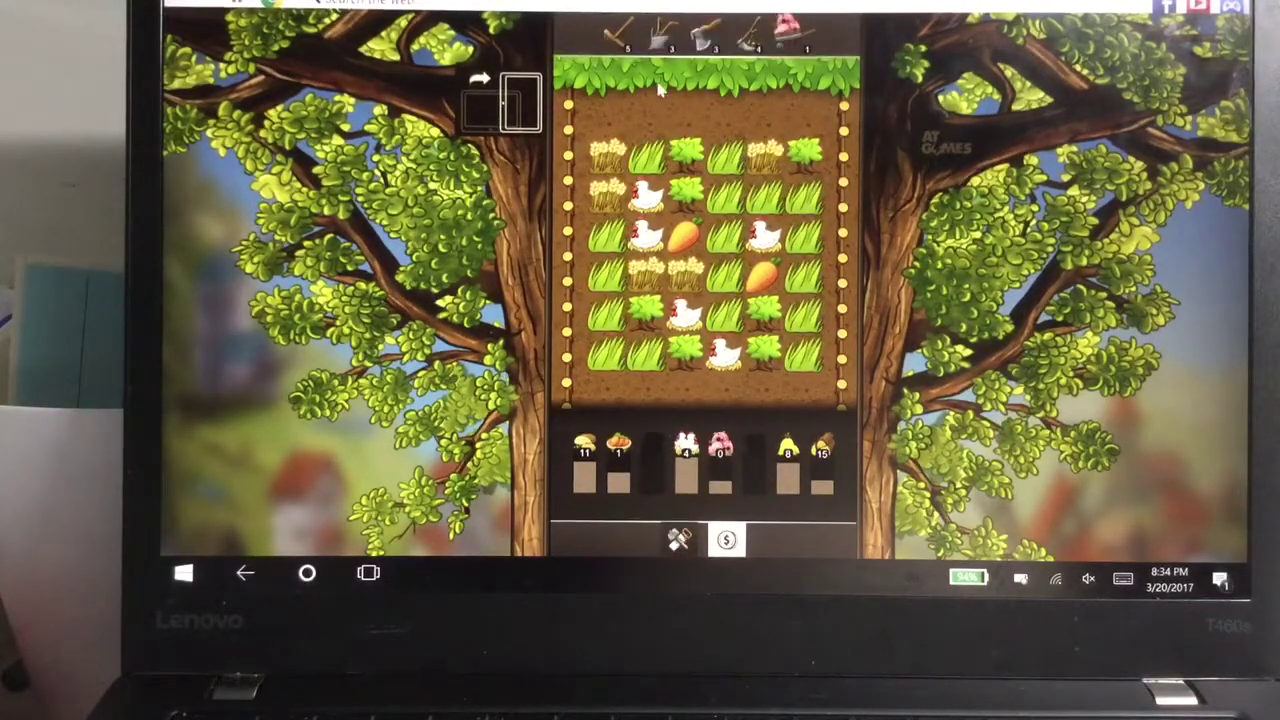
click(622, 45)
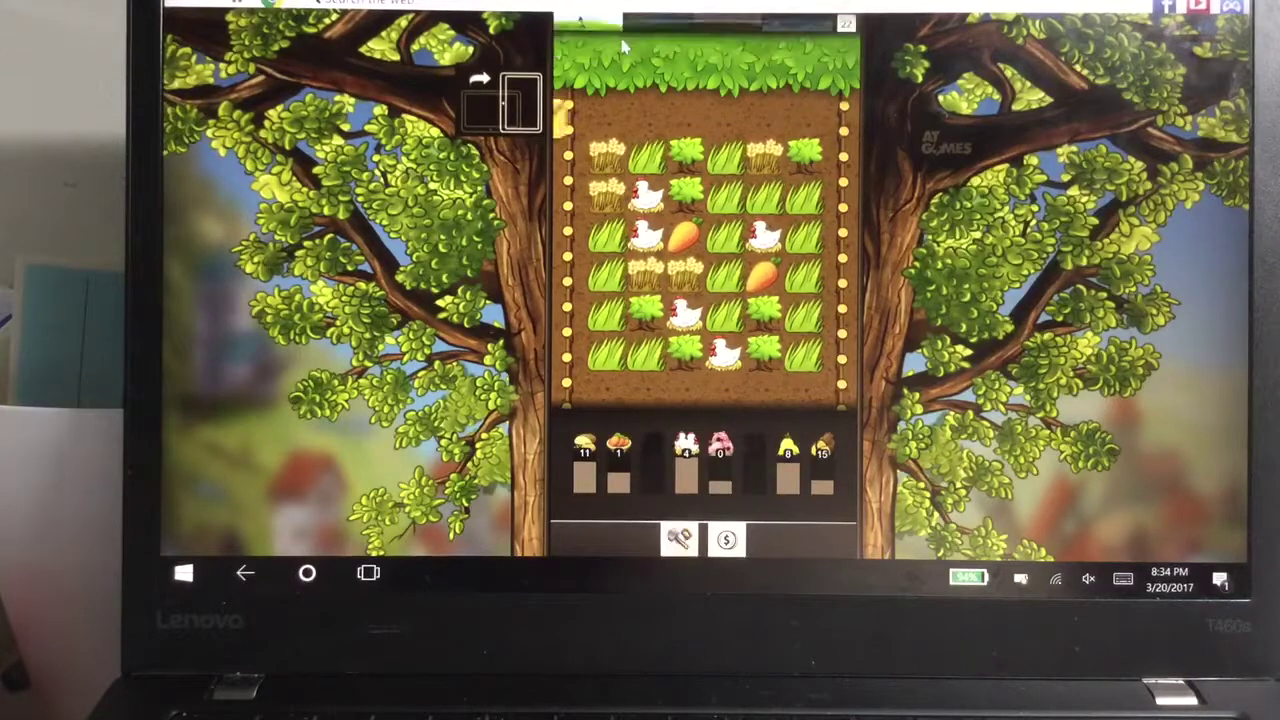
click(642, 345)
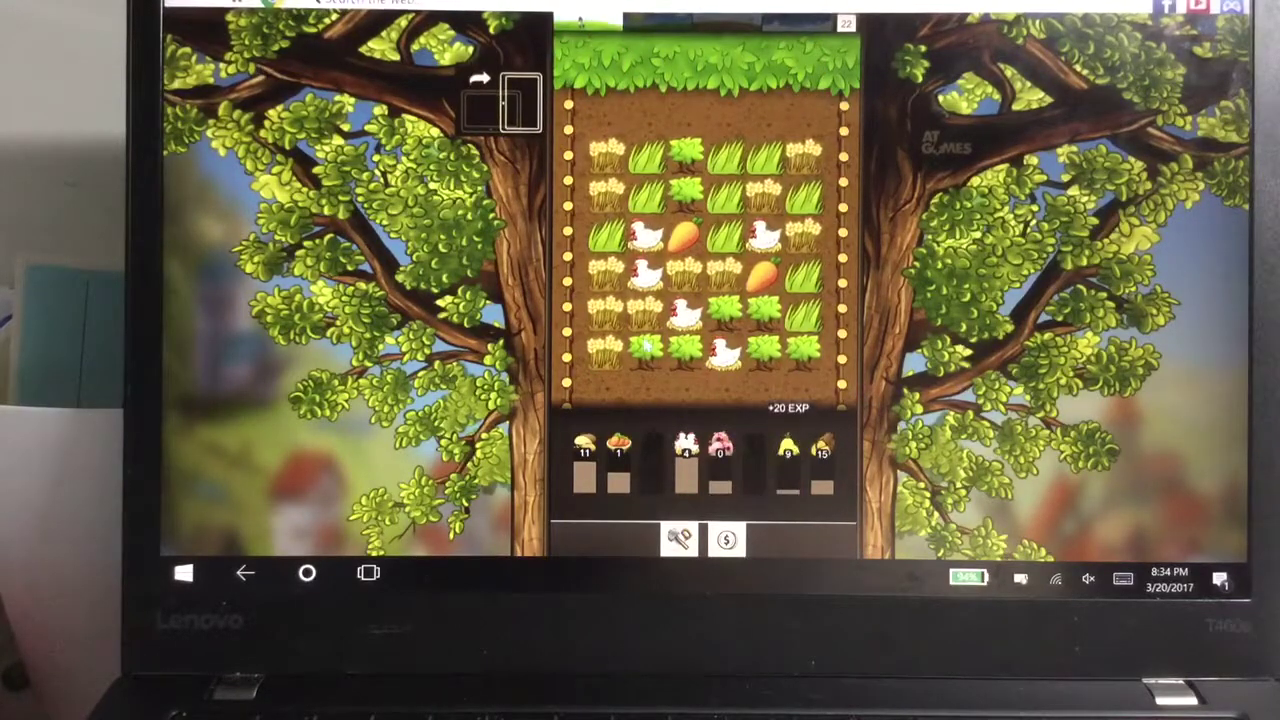
click(678, 540)
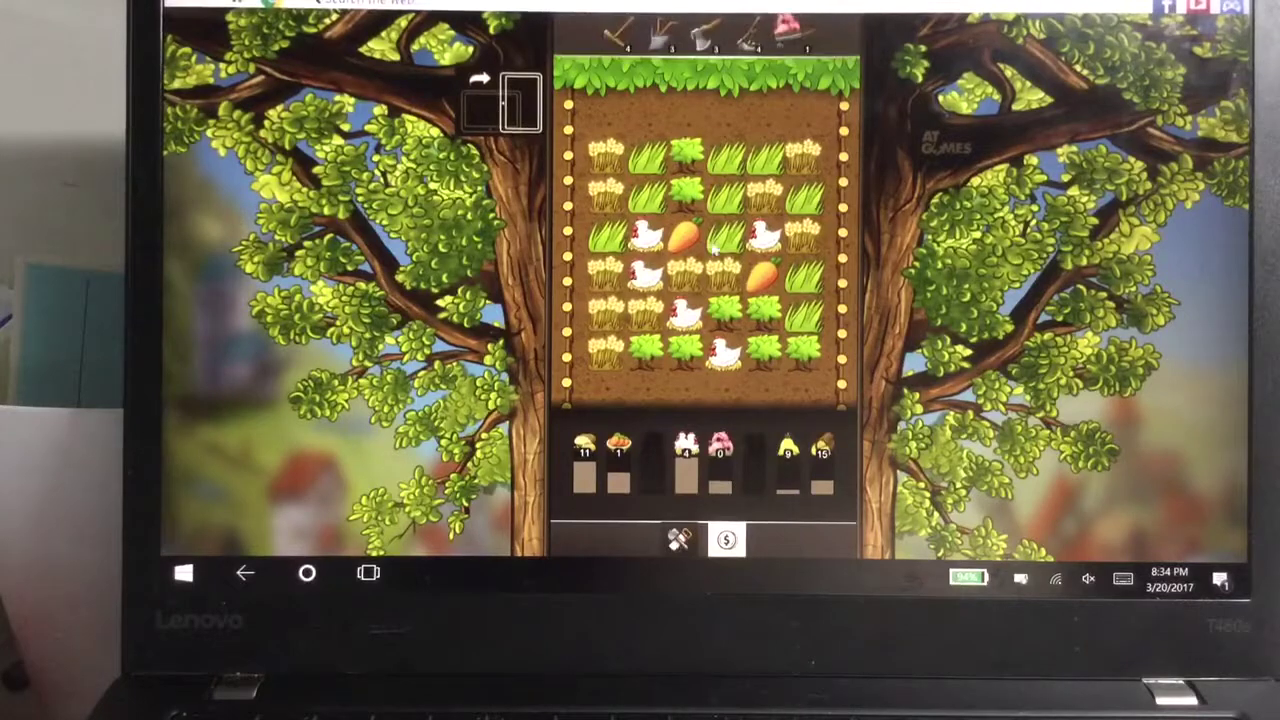
click(658, 35)
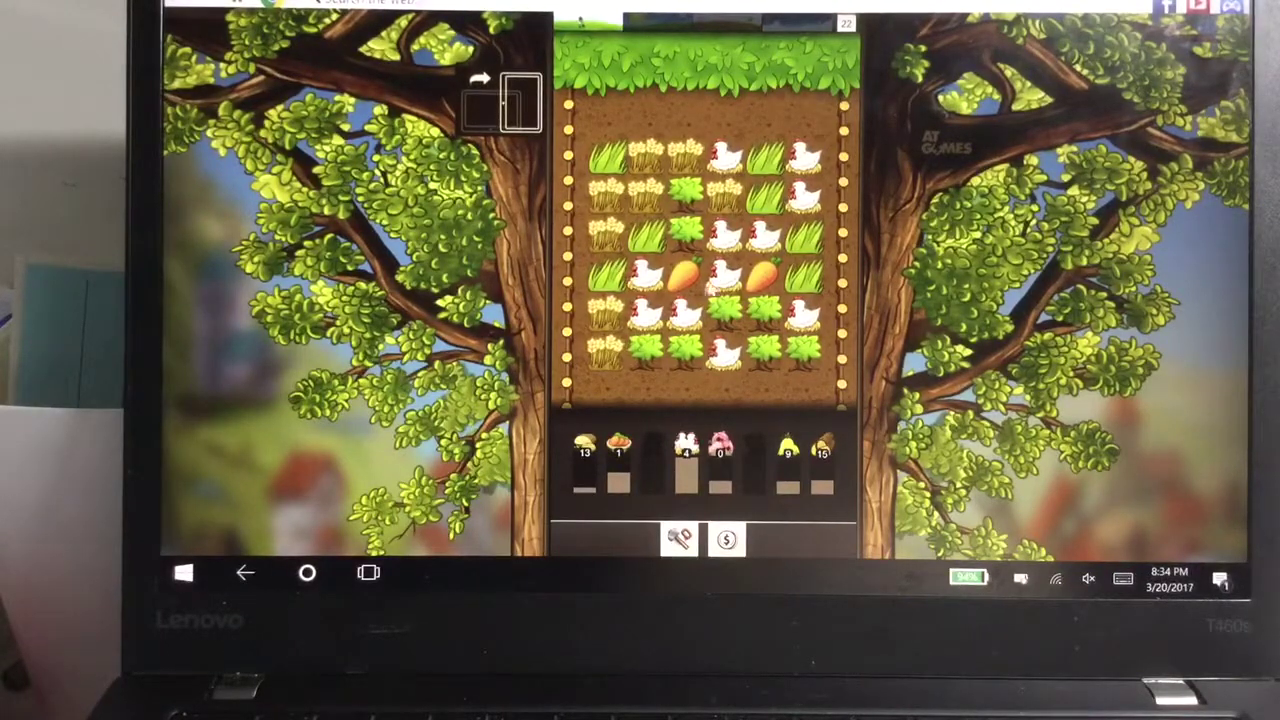
- Harvest chicken and bush chains, then apply a tool to harvest wheat
click(722, 352)
mouse_move(700, 335)
mouse_down()
mouse_move(640, 318)
mouse_move(722, 280)
mouse_up()
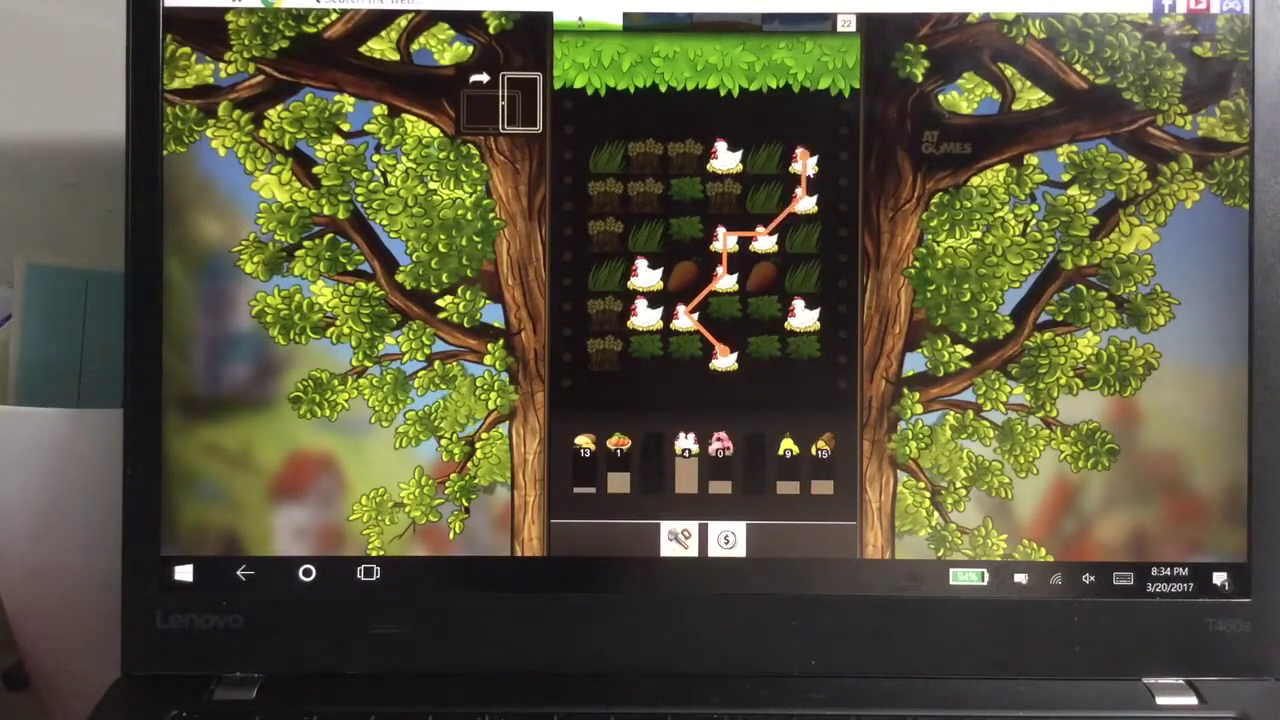
drag(800, 200, 806, 138)
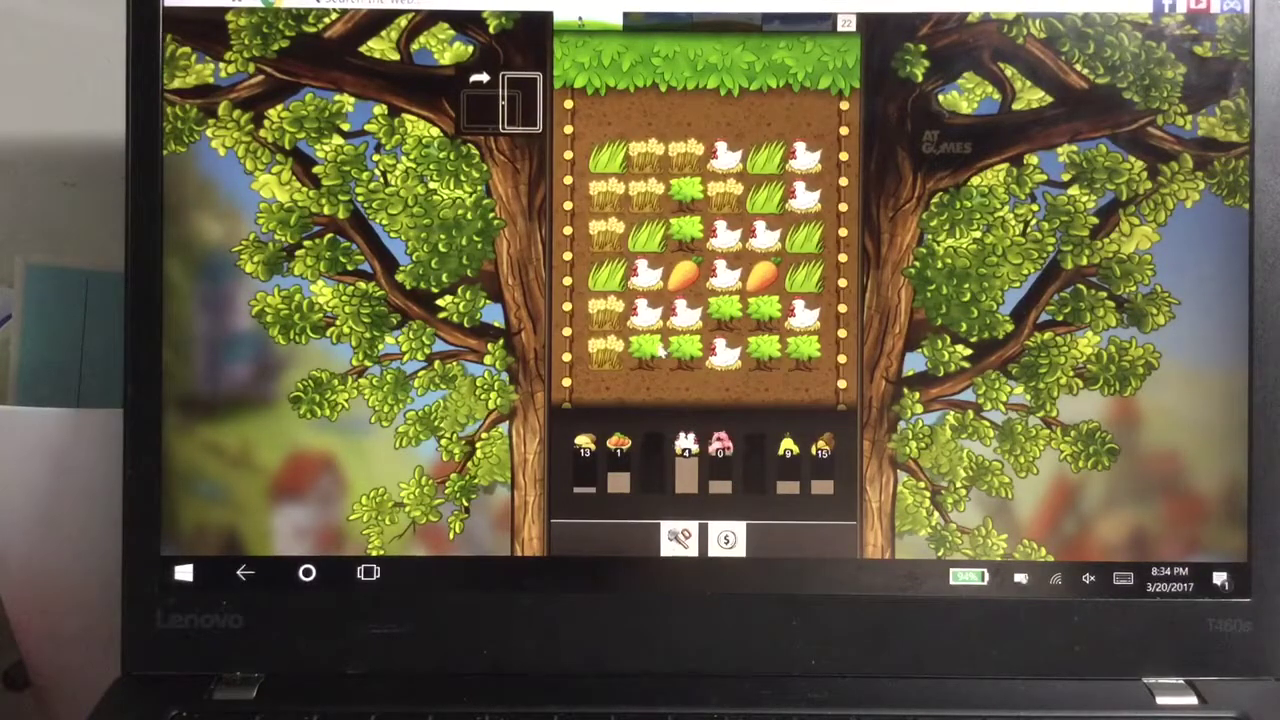
drag(645, 350, 752, 322)
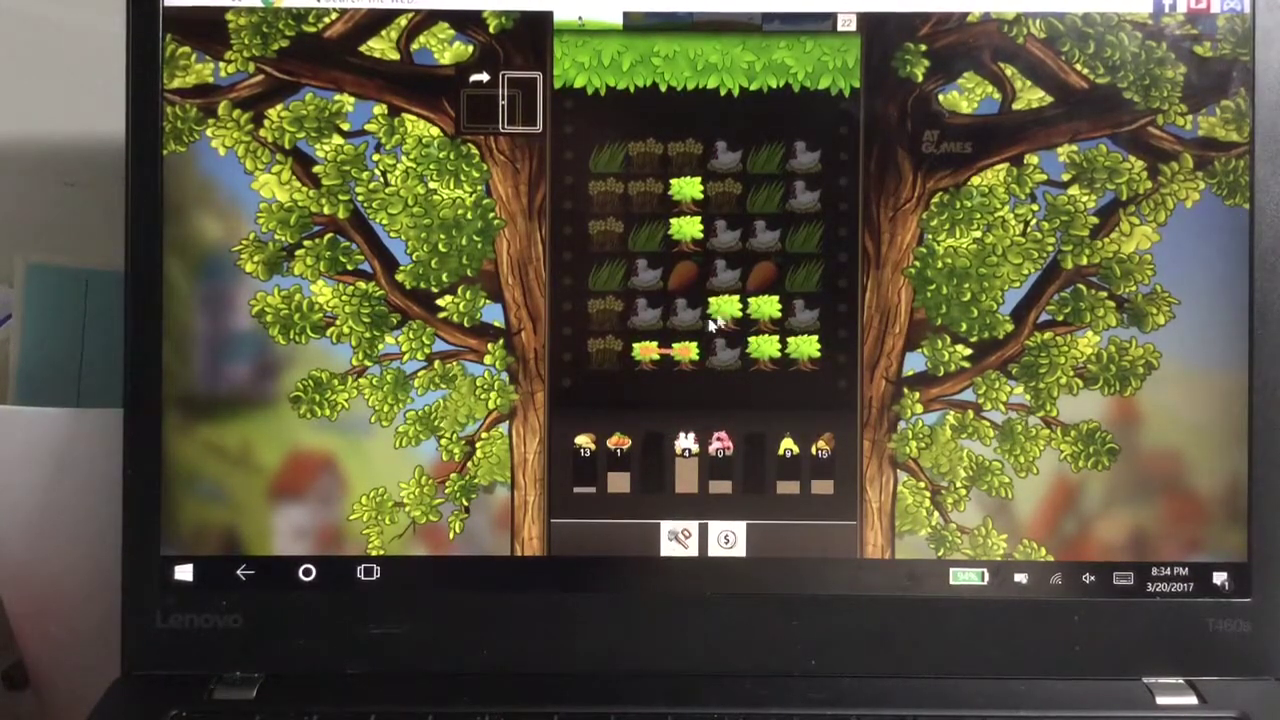
drag(830, 362, 808, 352)
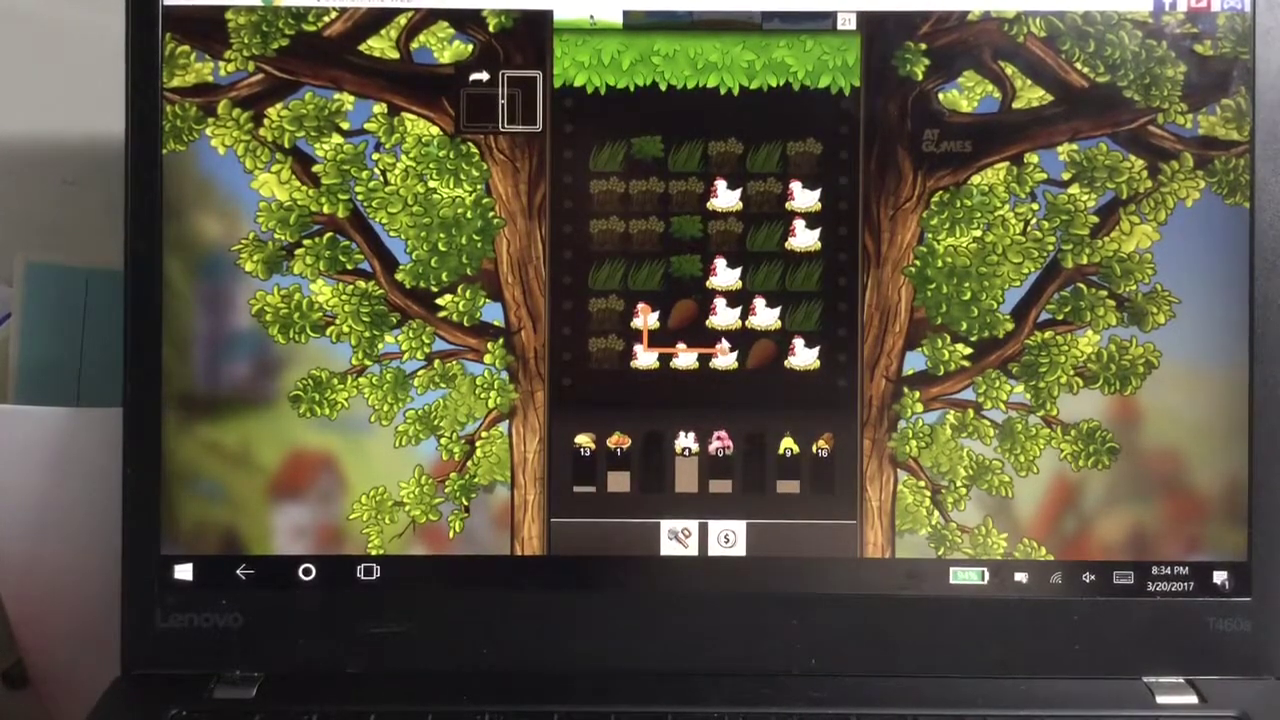
mouse_move(720, 368)
mouse_down()
mouse_move(760, 322)
mouse_move(735, 280)
mouse_up()
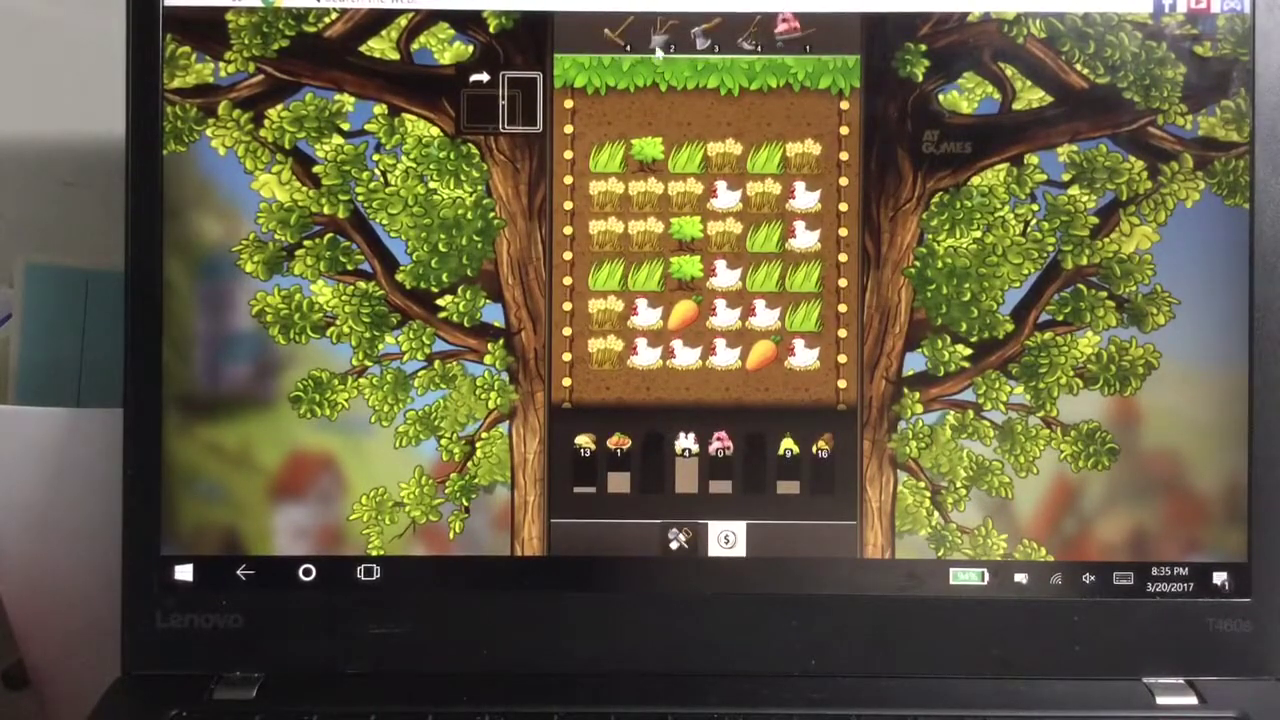
click(660, 45)
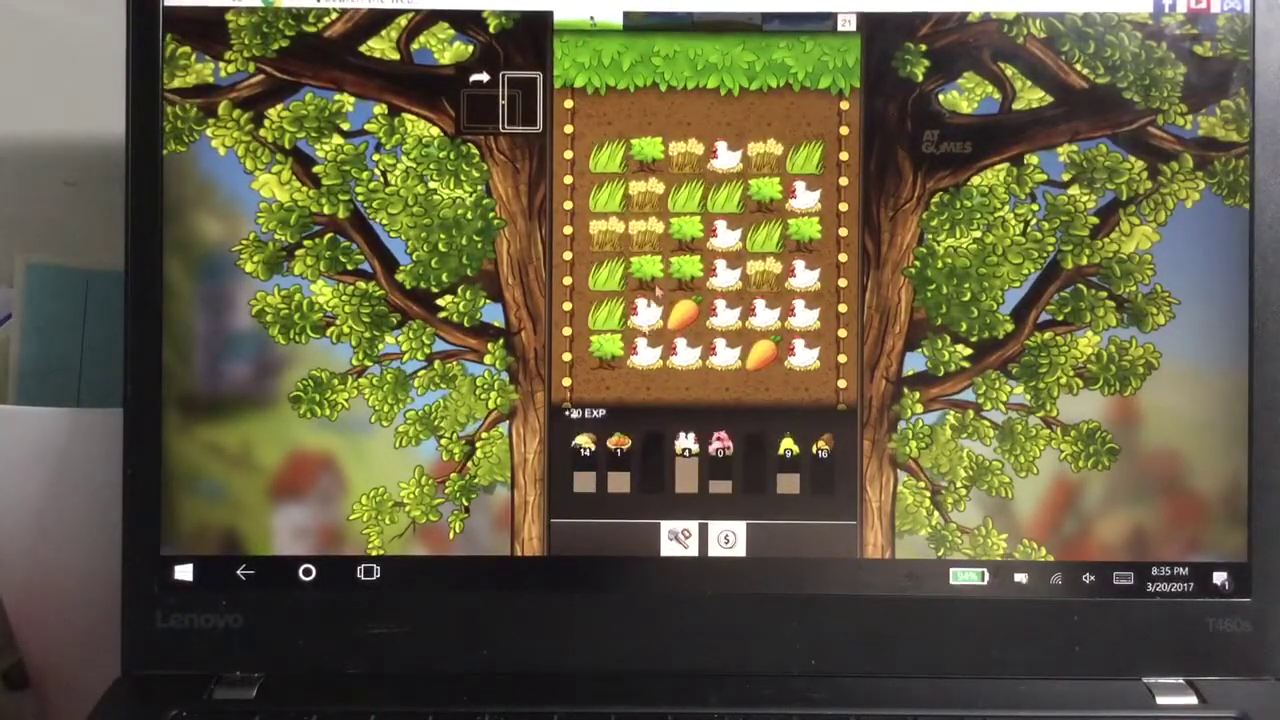
- Harvest a chicken chain and a tree chain from the bottom-left
mouse_move(640, 320)
mouse_down()
mouse_move(685, 355)
mouse_move(735, 315)
mouse_up()
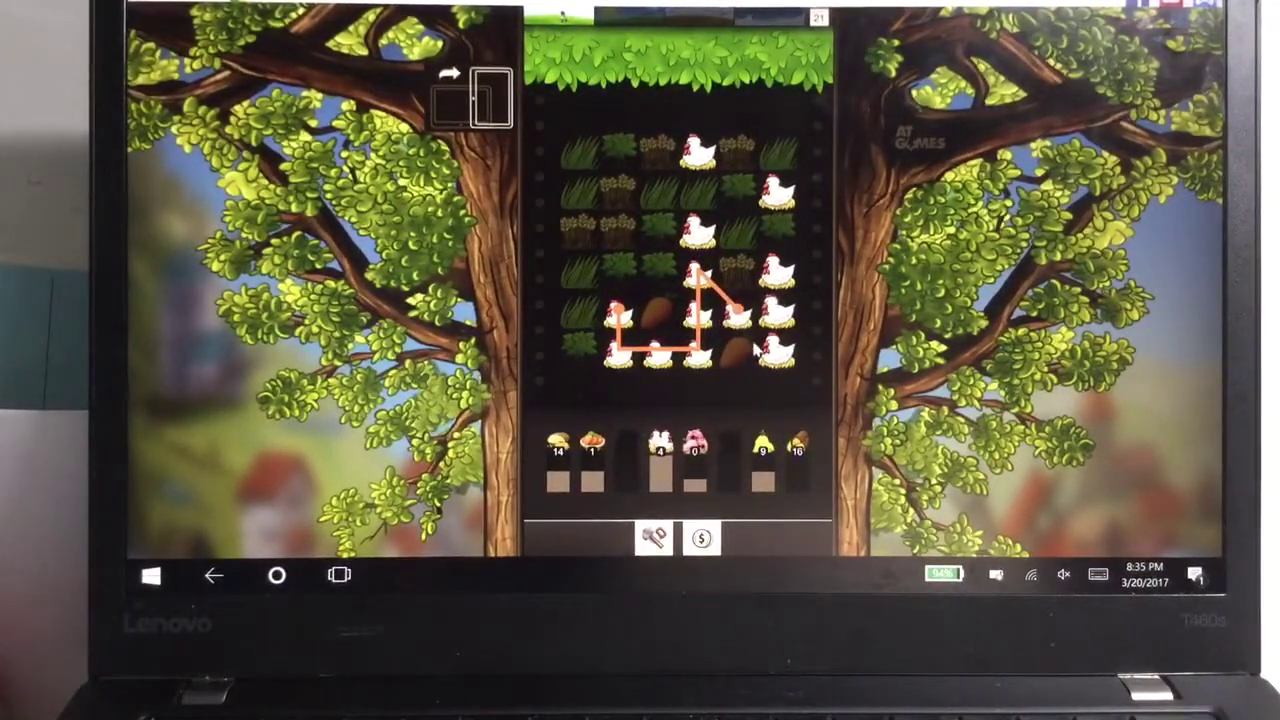
drag(755, 350, 775, 290)
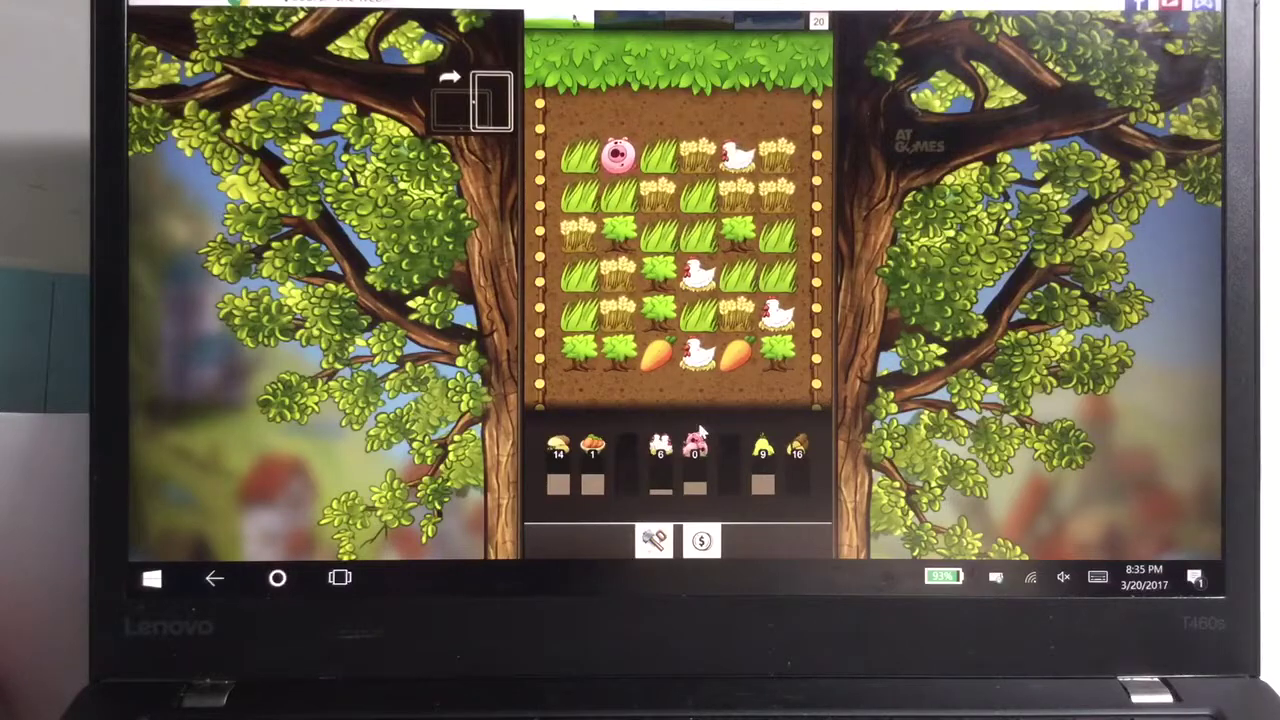
click(578, 350)
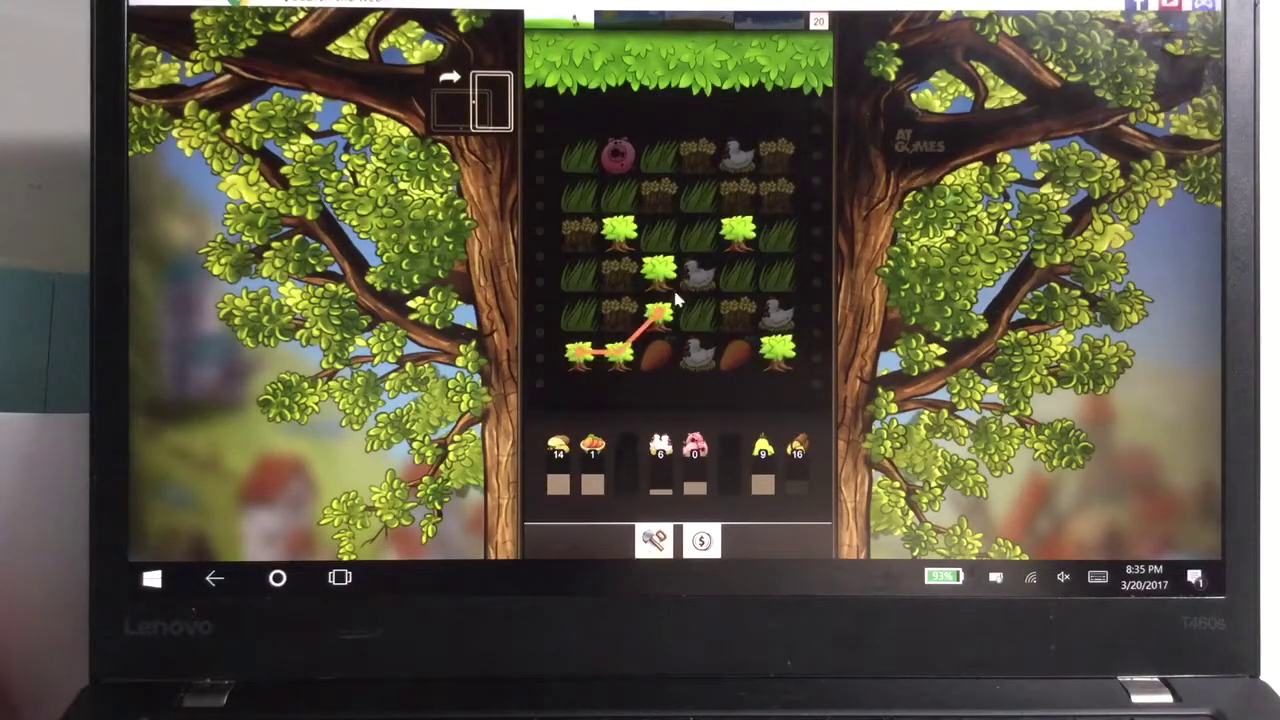
drag(607, 243, 607, 243)
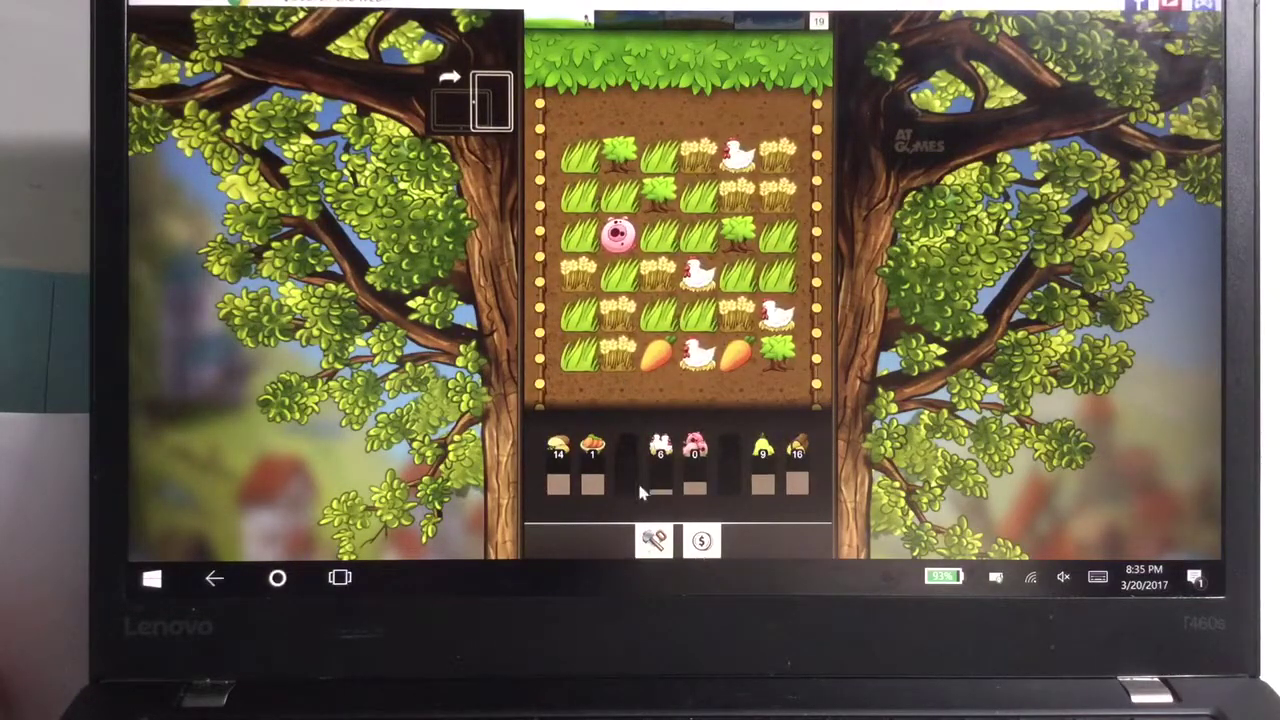
- Apply a farming tool, then harvest a wheat chain across the lower rows
click(653, 540)
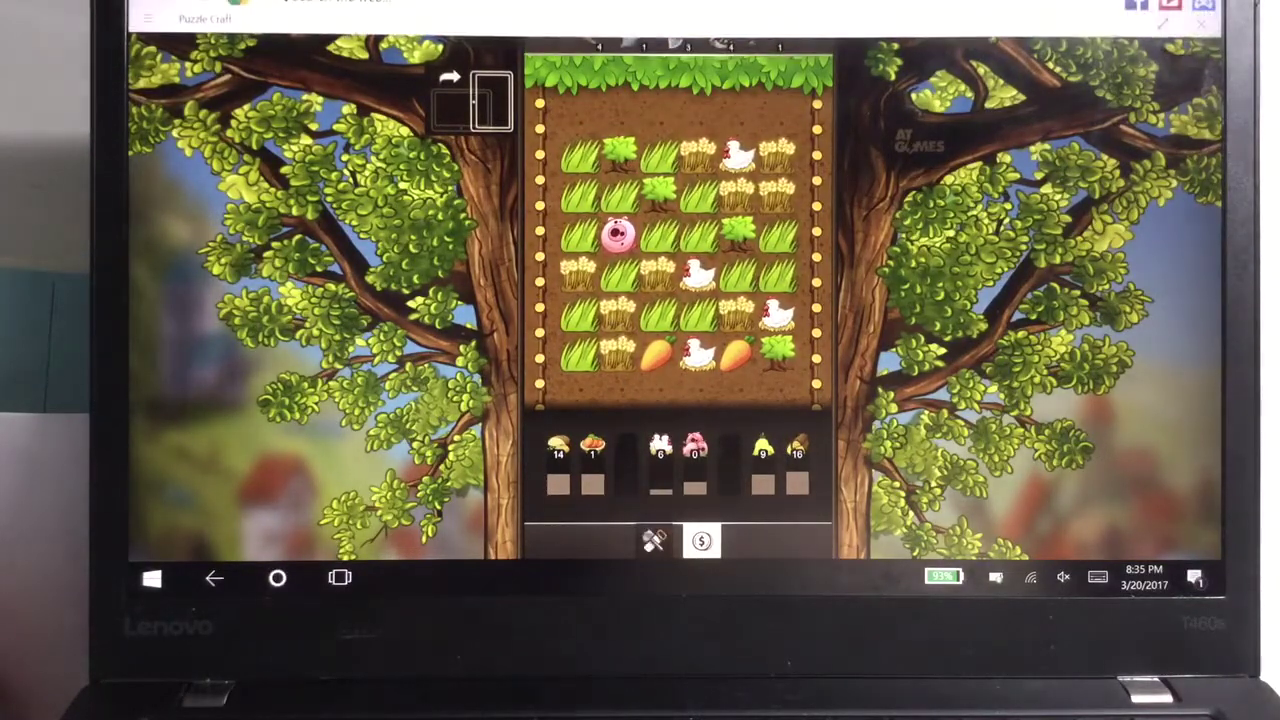
click(606, 44)
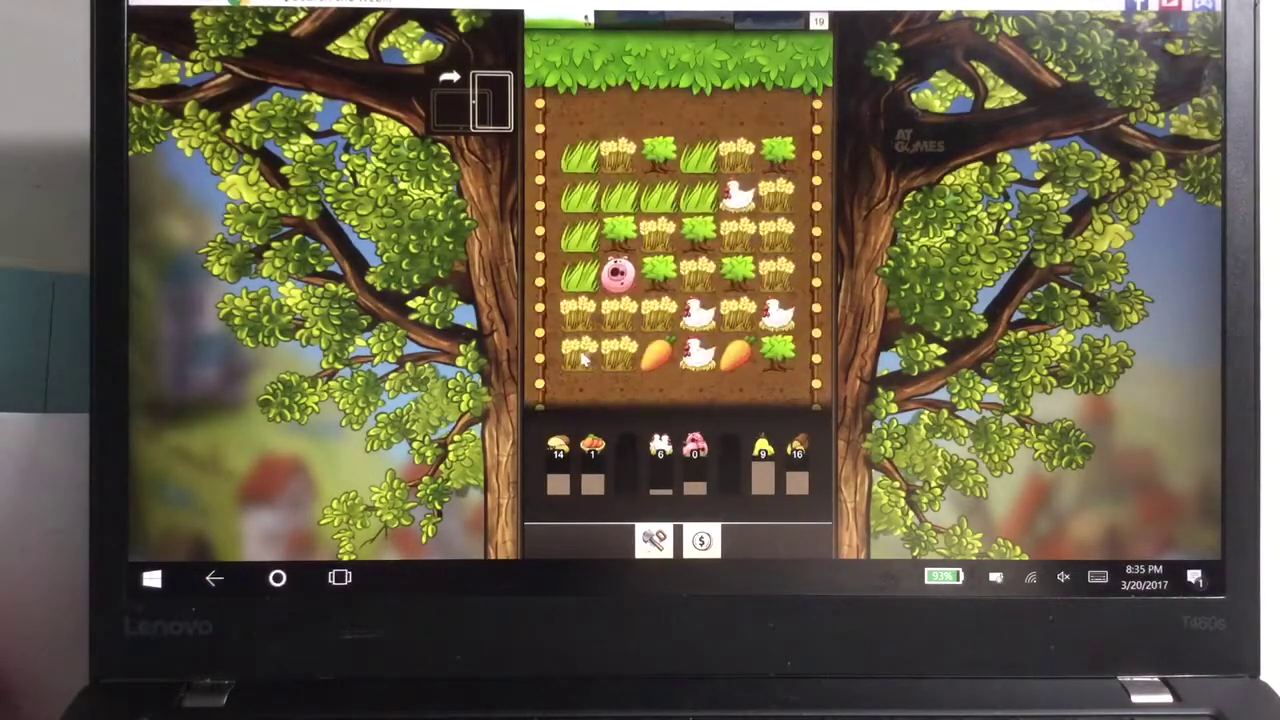
mouse_move(580, 355)
mouse_down()
mouse_move(618, 318)
mouse_move(660, 318)
mouse_up()
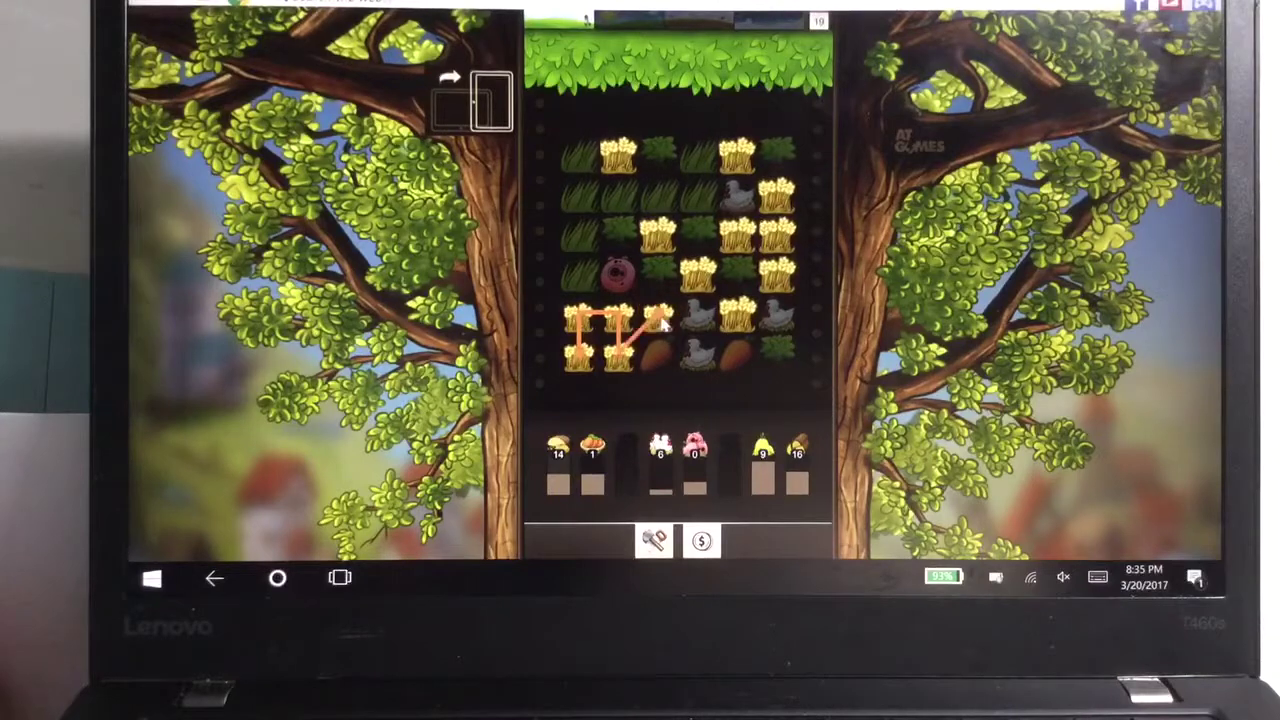
drag(720, 318, 745, 318)
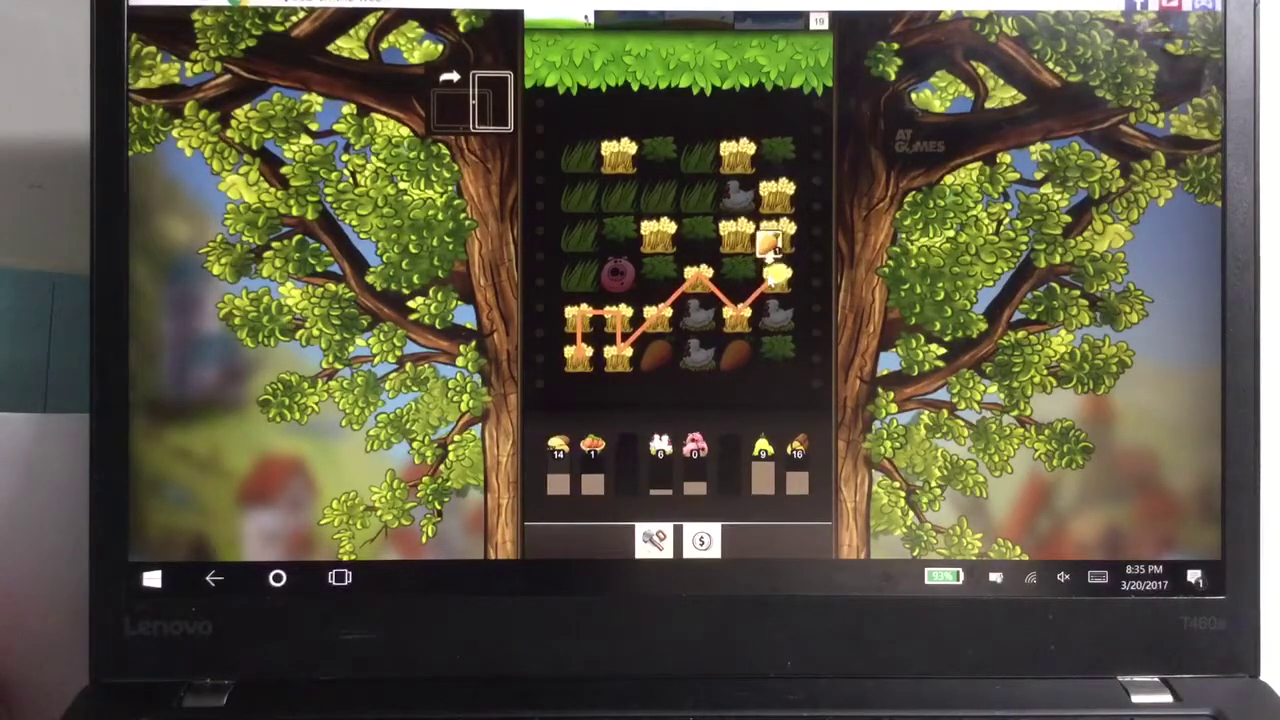
drag(778, 208, 778, 208)
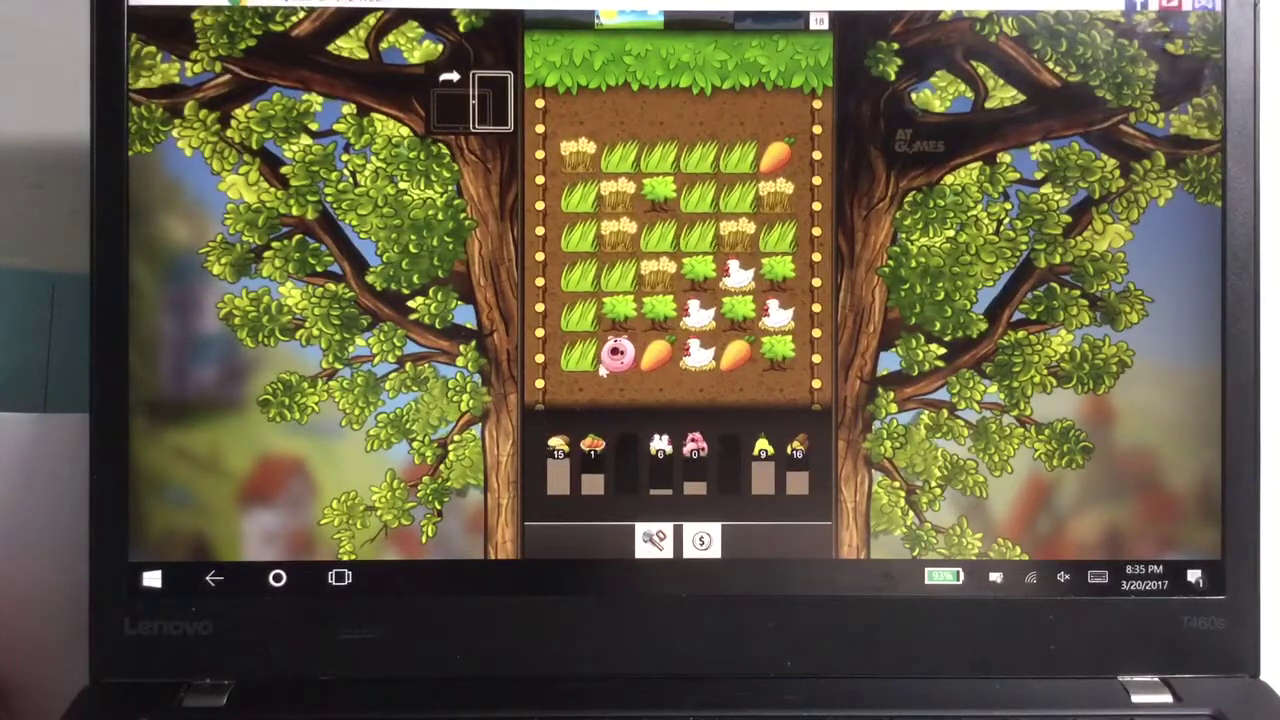
- Harvest a long grass chain and a wheat chain, bringing wheat to 17
mouse_move(578, 355)
mouse_down()
mouse_move(628, 288)
mouse_move(592, 205)
mouse_move(622, 165)
mouse_up()
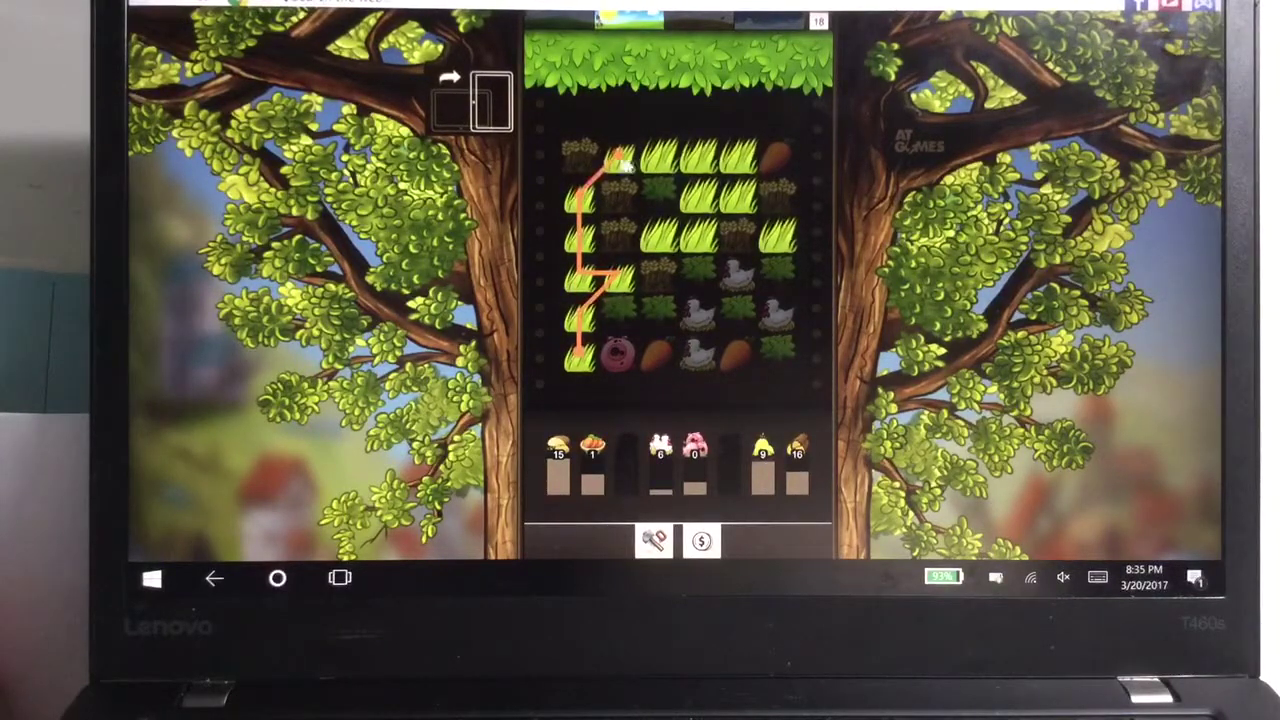
drag(742, 178, 722, 195)
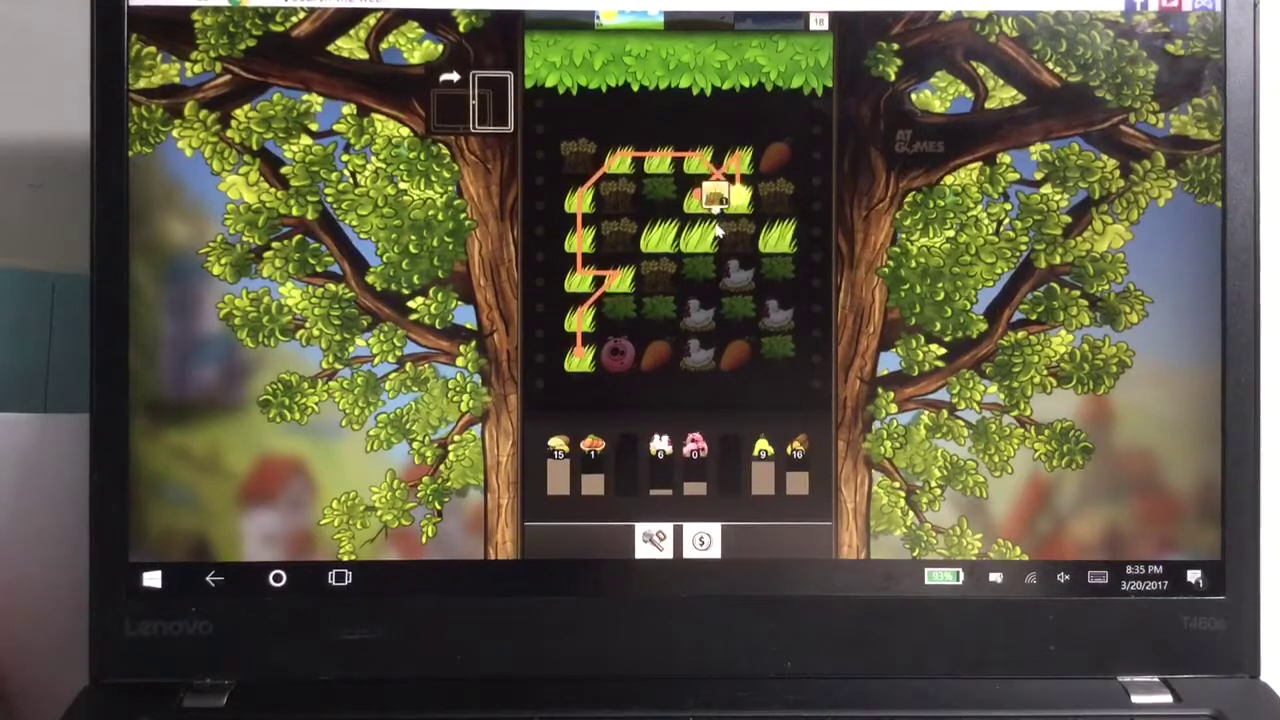
drag(722, 195, 688, 240)
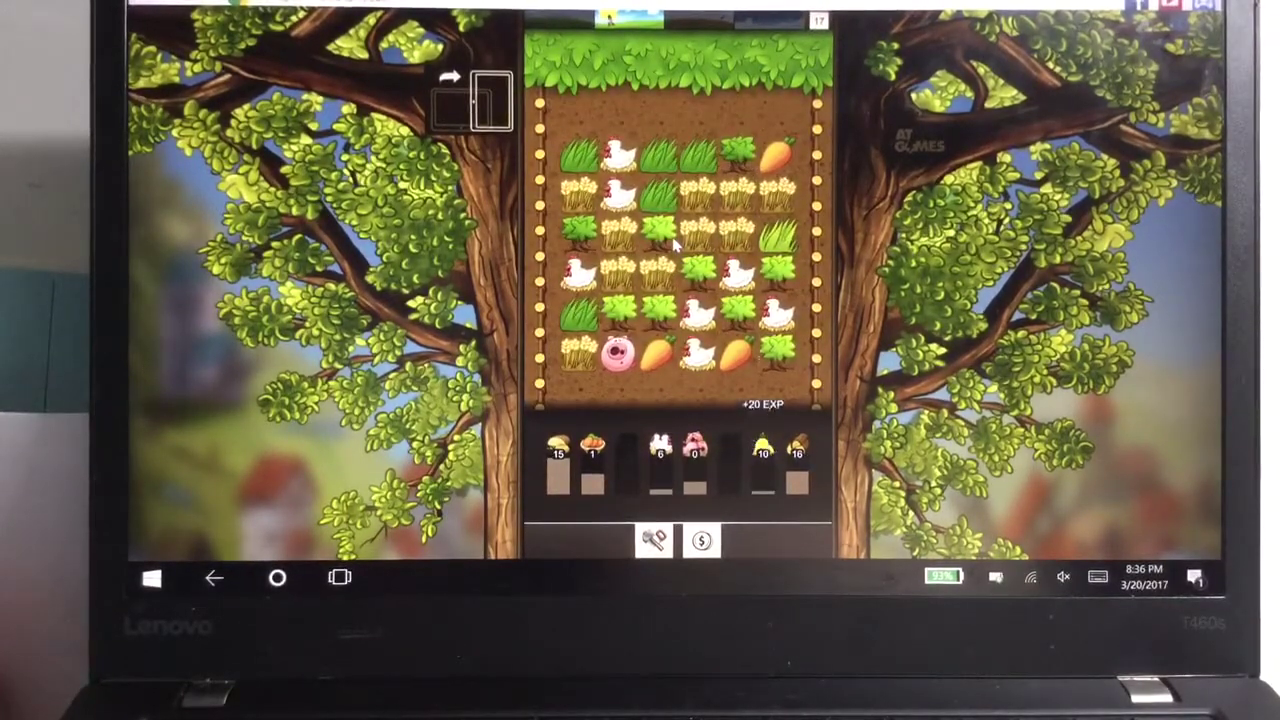
drag(580, 195, 712, 238)
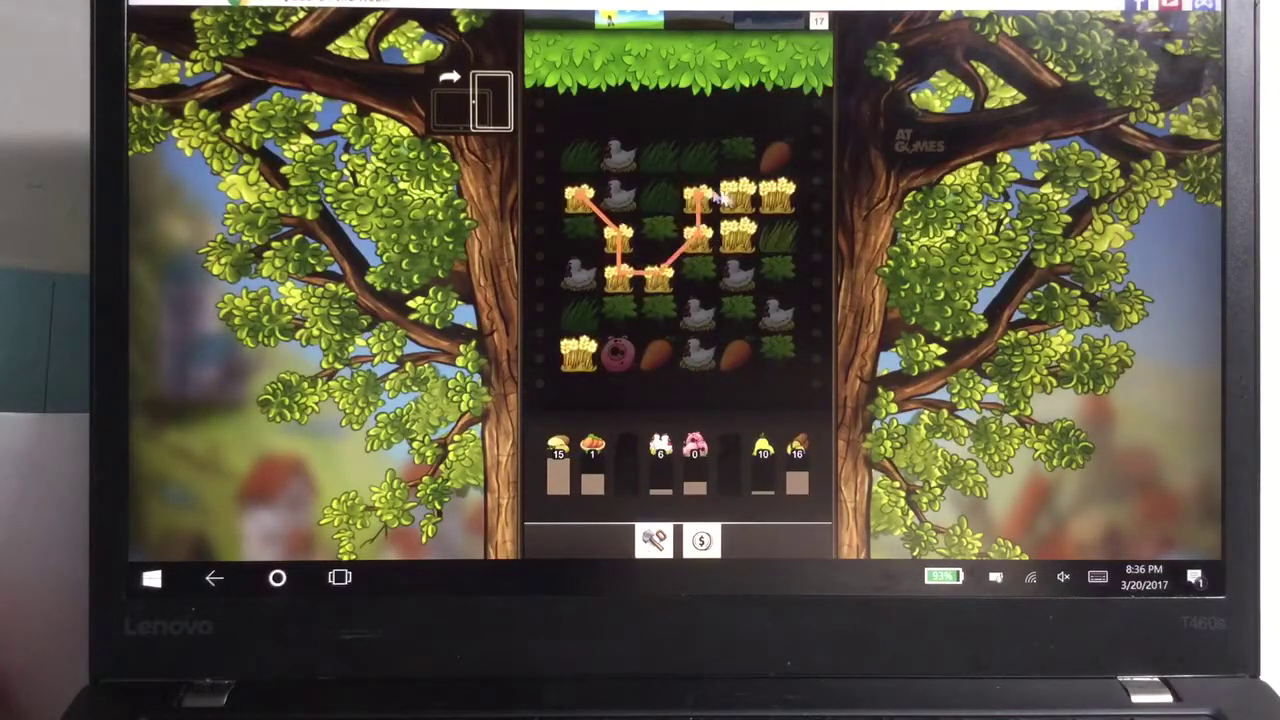
drag(736, 236, 736, 236)
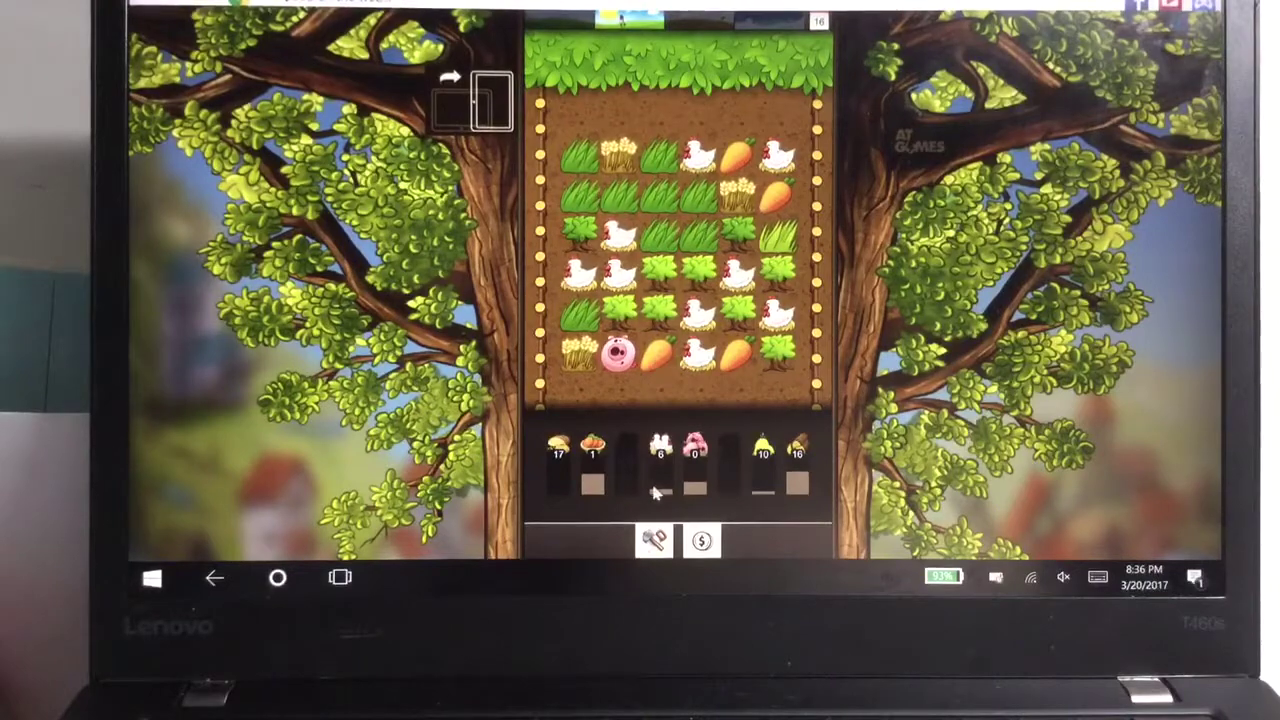
click(653, 540)
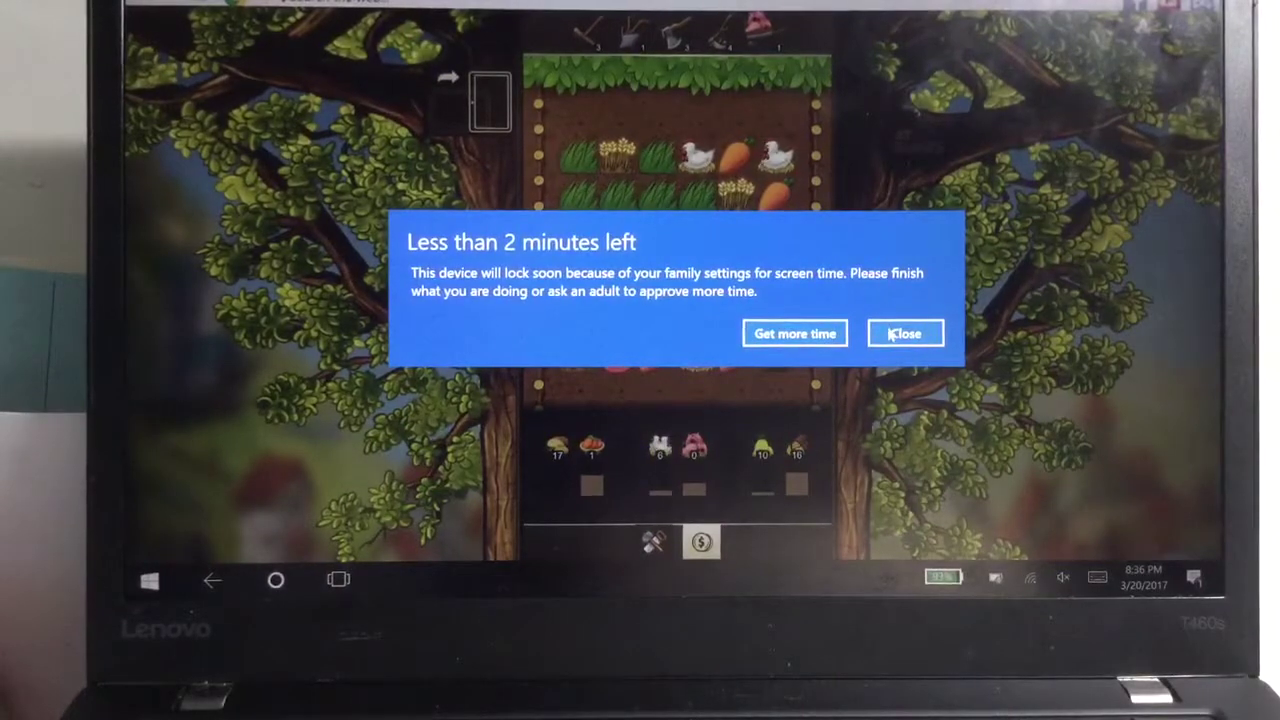
- Dismiss the 'Less than 2 minutes left' warning, apply a tool, and harvest trees to 17
click(905, 333)
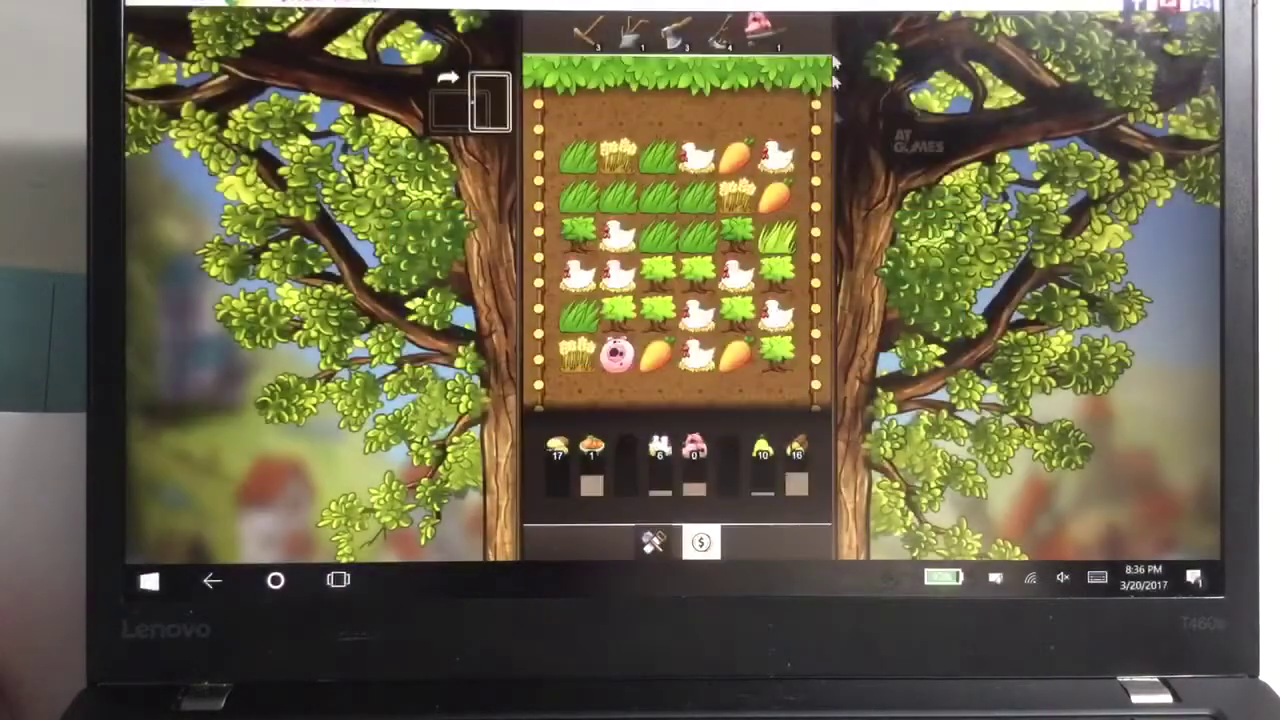
click(728, 38)
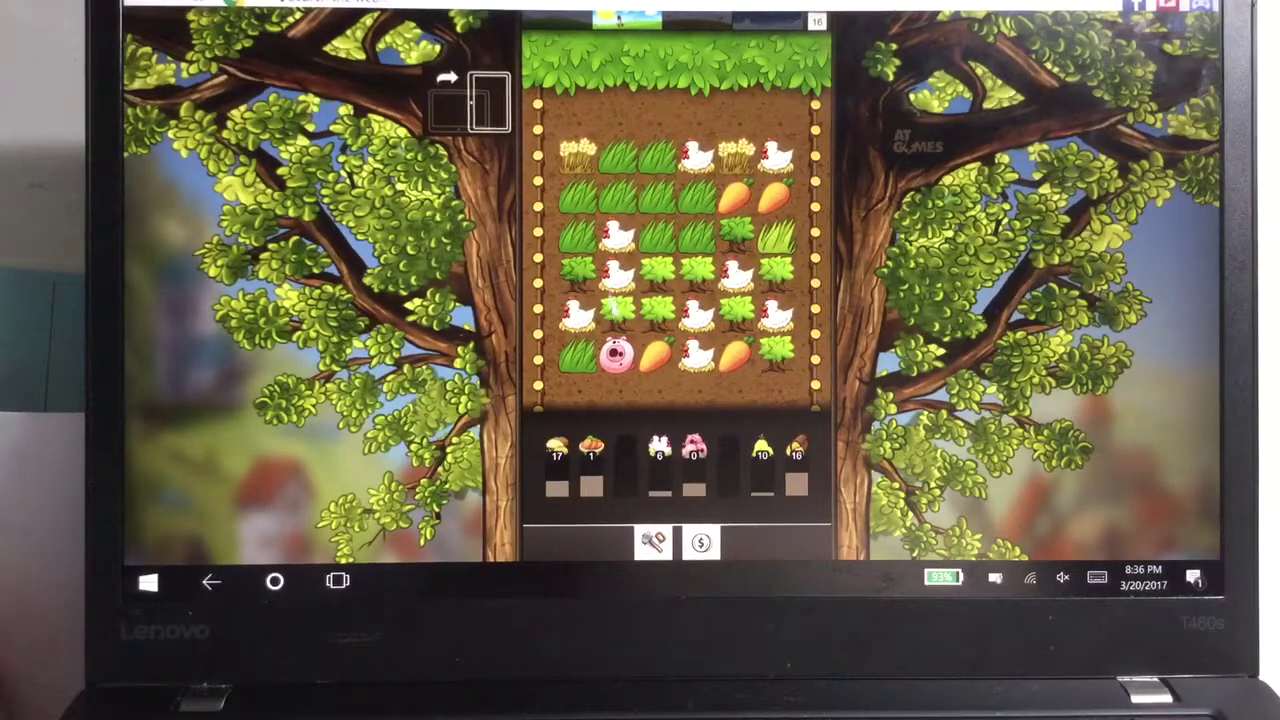
click(577, 272)
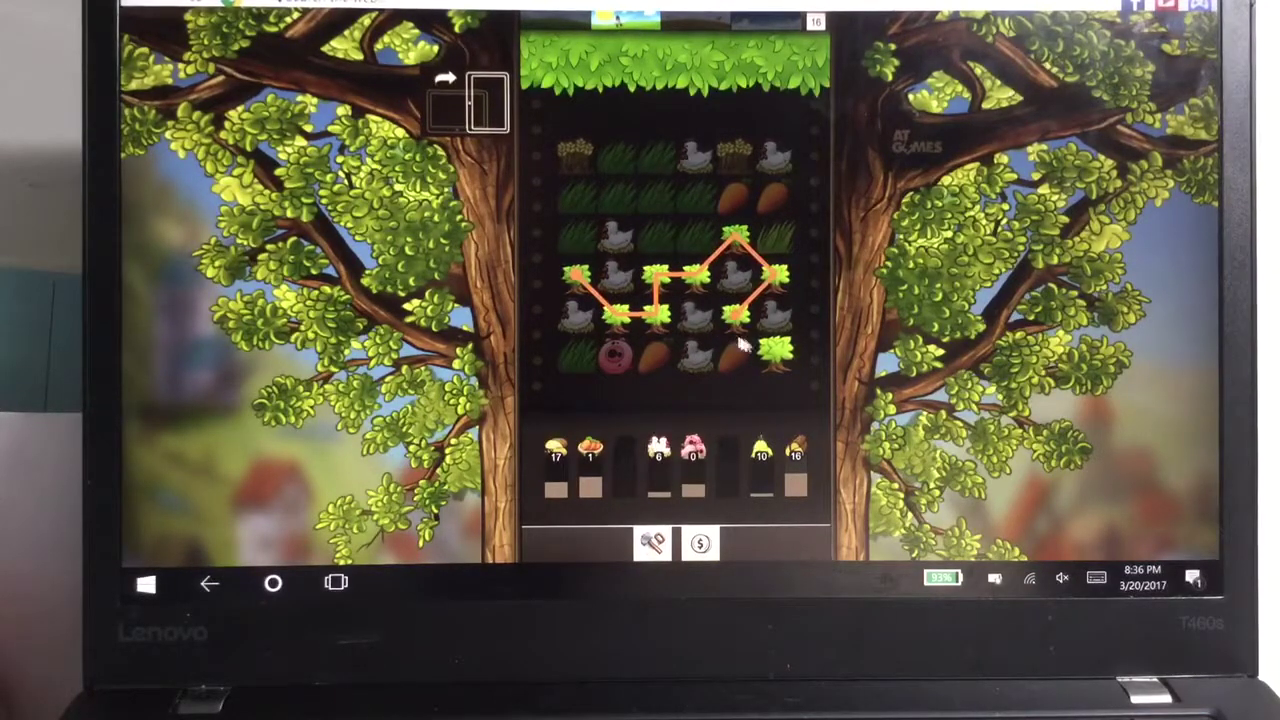
click(740, 318)
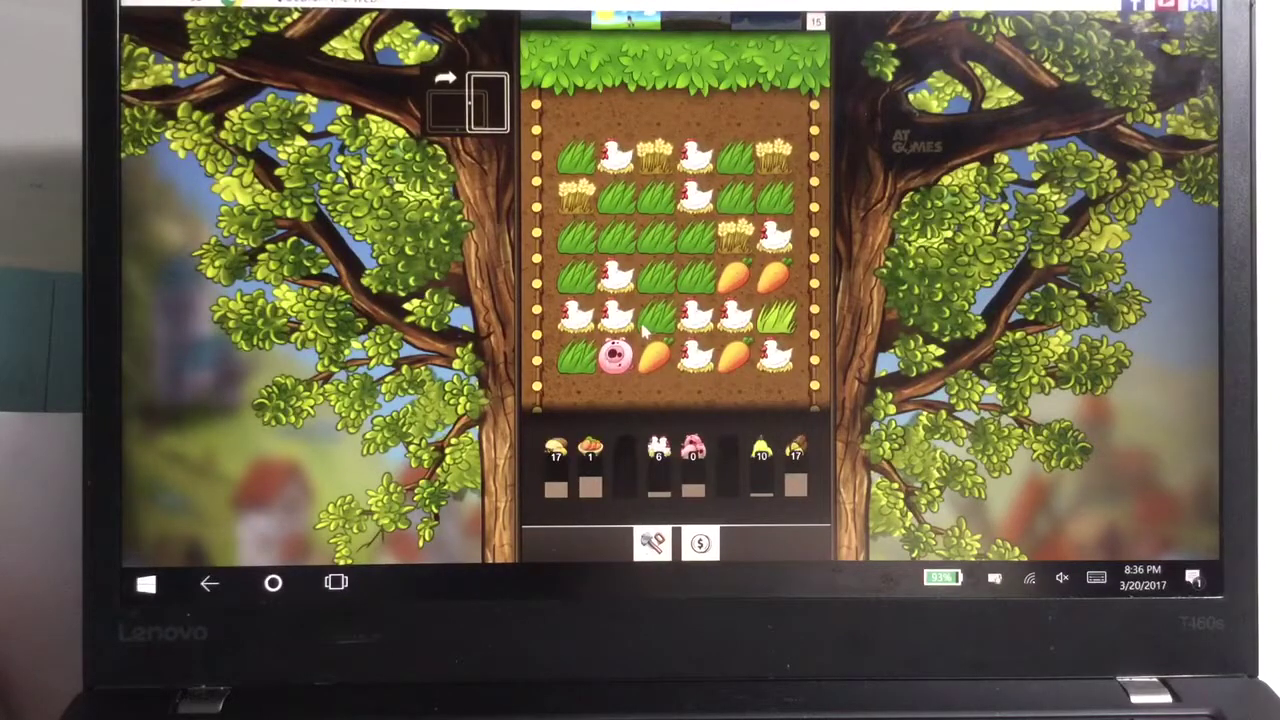
- Harvest grass, chicken and wheat chains on the farm board
mouse_move(655, 318)
mouse_down()
mouse_move(695, 278)
mouse_move(645, 250)
mouse_move(580, 278)
mouse_up()
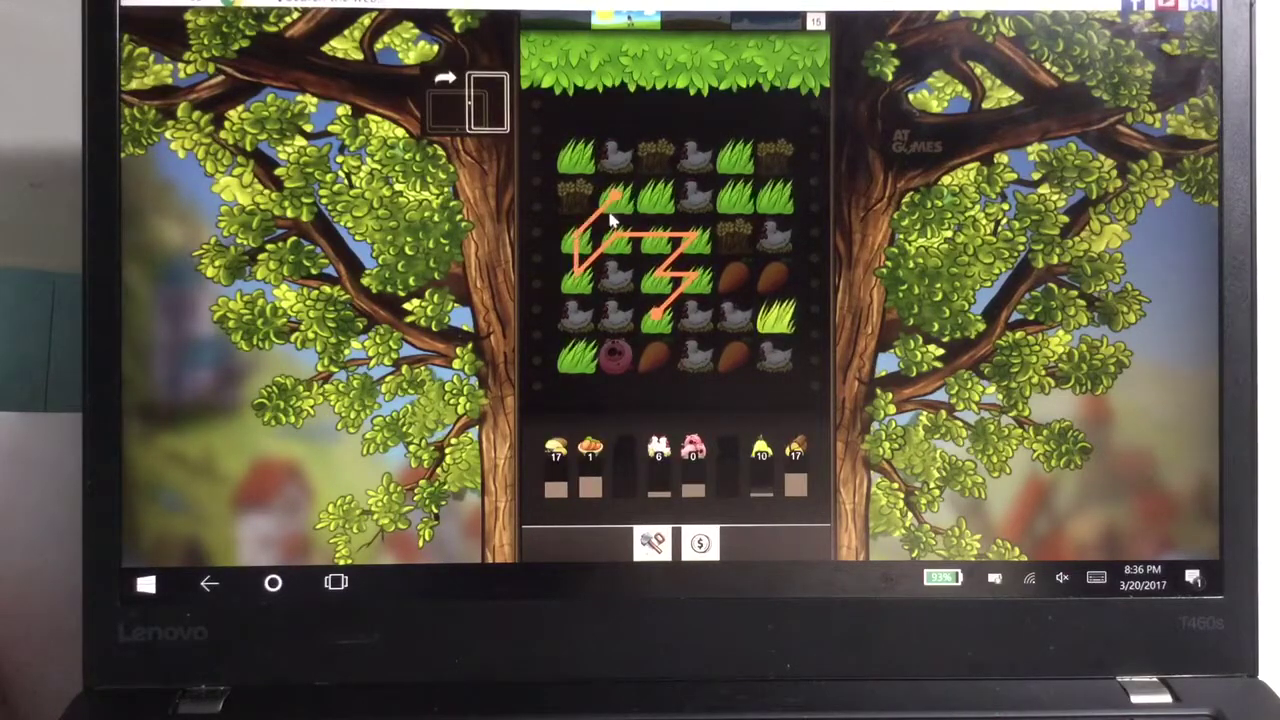
drag(580, 278, 580, 278)
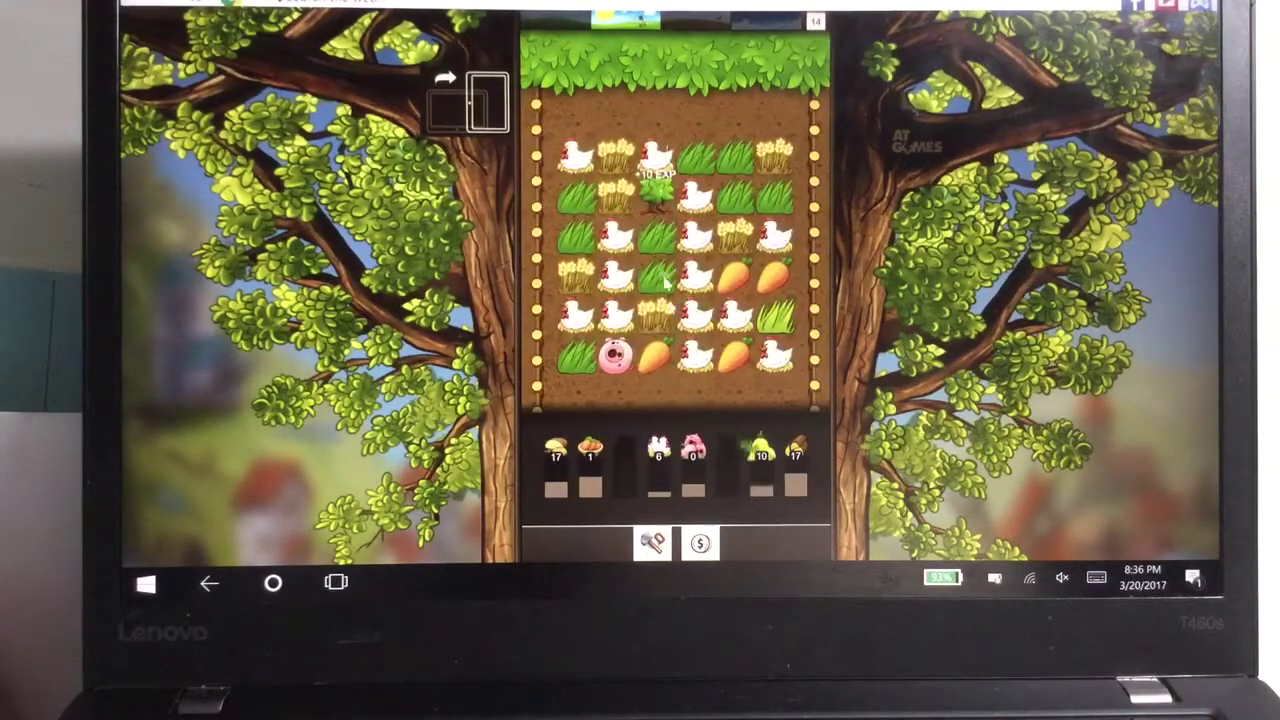
mouse_move(690, 360)
mouse_down()
mouse_move(705, 232)
mouse_move(652, 135)
mouse_up()
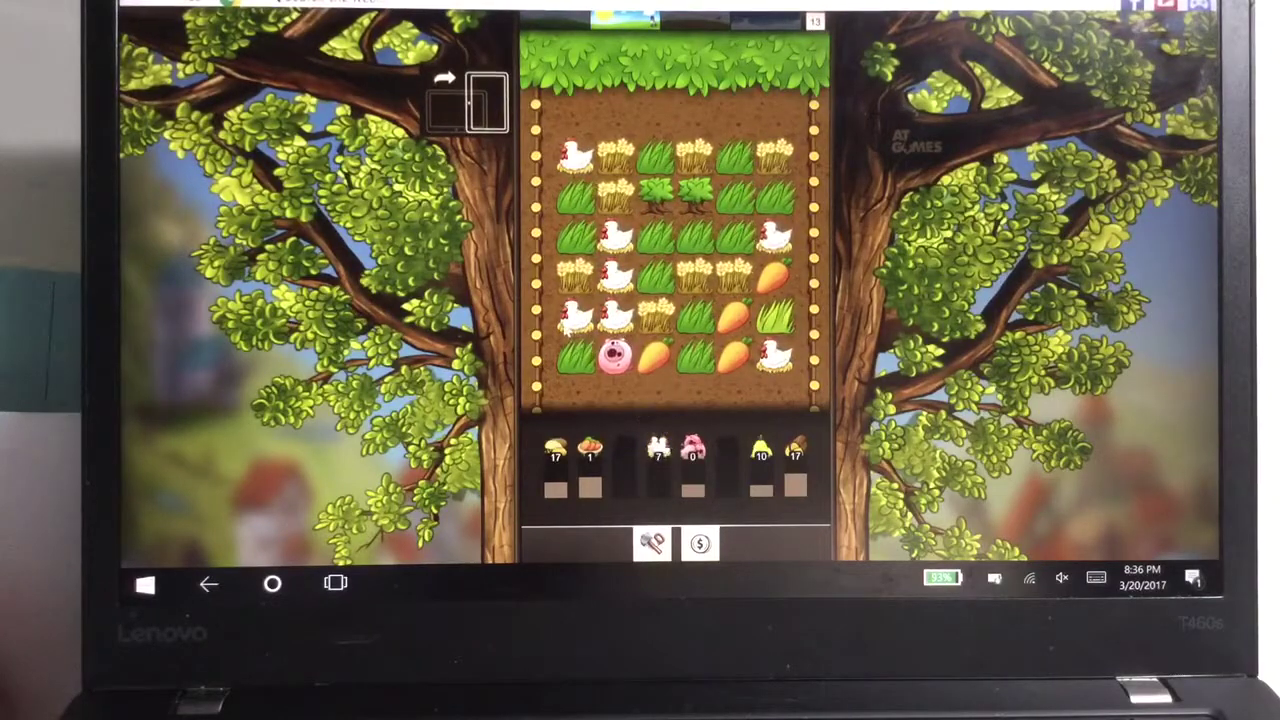
drag(655, 320, 710, 285)
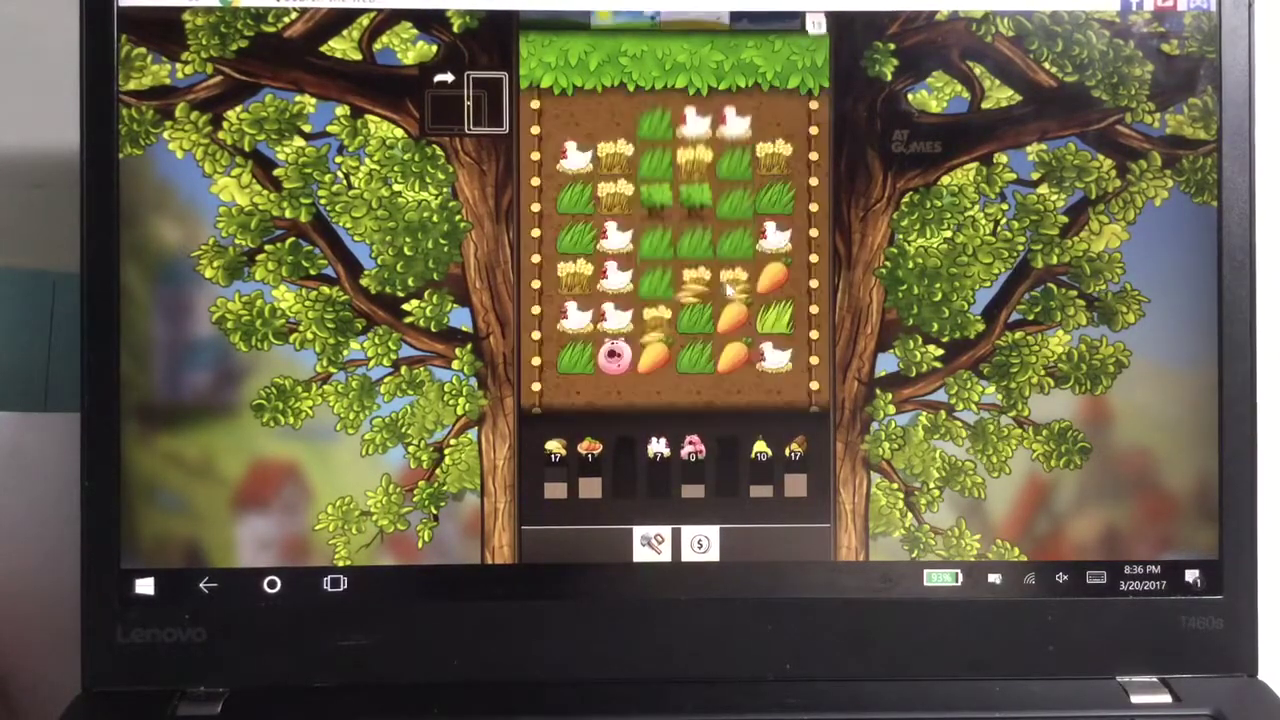
- Chain grass and yellow flower tiles, then collect a chicken chain
drag(660, 322, 688, 362)
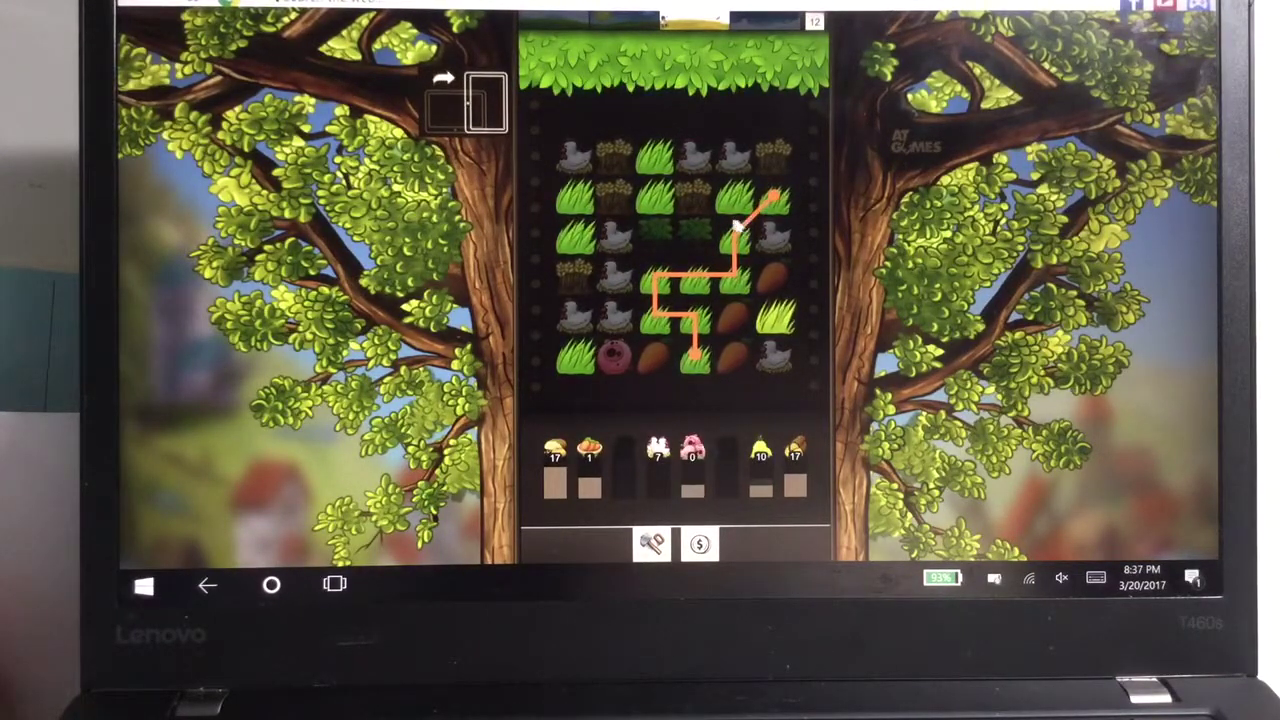
mouse_move(740, 228)
mouse_down()
mouse_move(732, 240)
mouse_move(732, 212)
mouse_up()
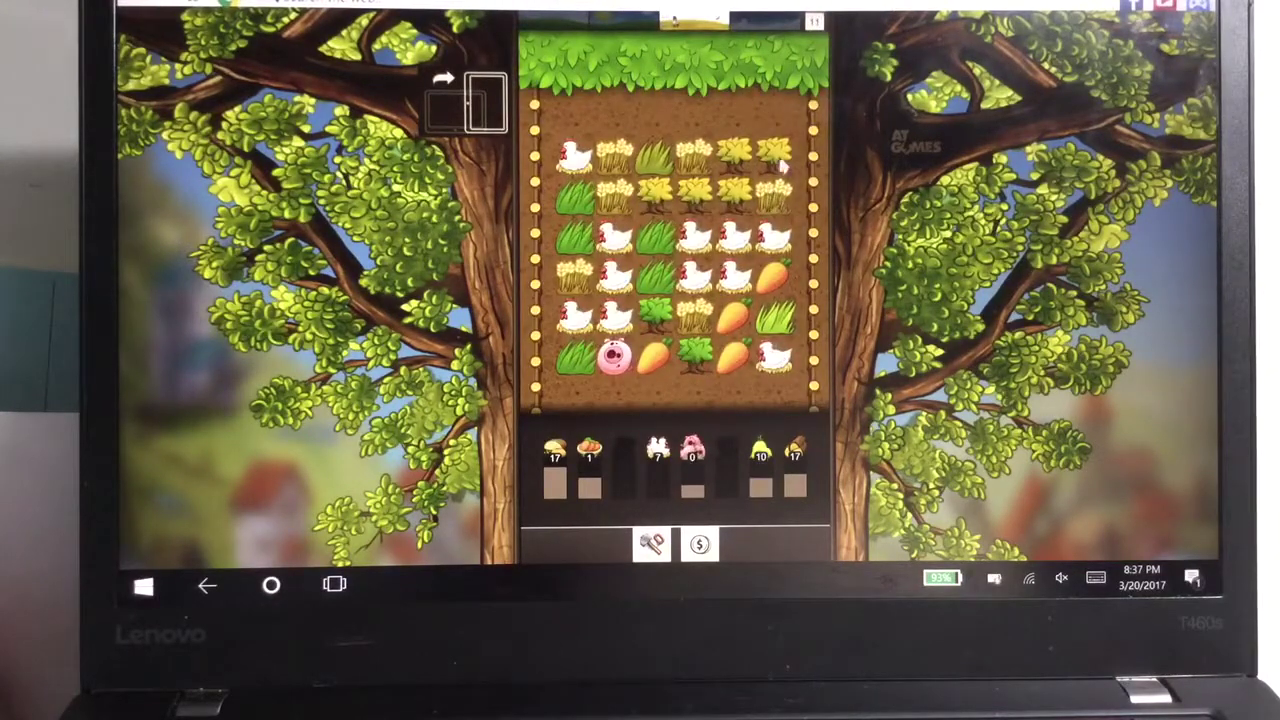
drag(775, 158, 778, 162)
drag(713, 195, 648, 198)
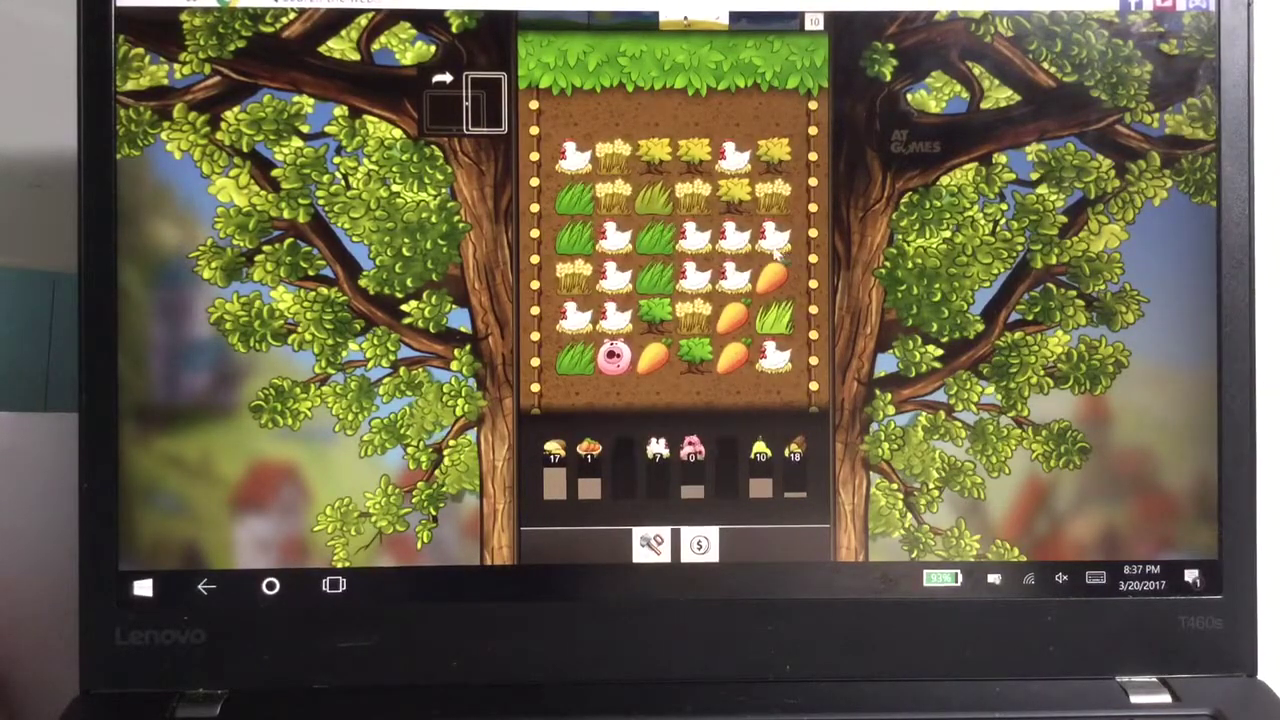
drag(775, 238, 735, 238)
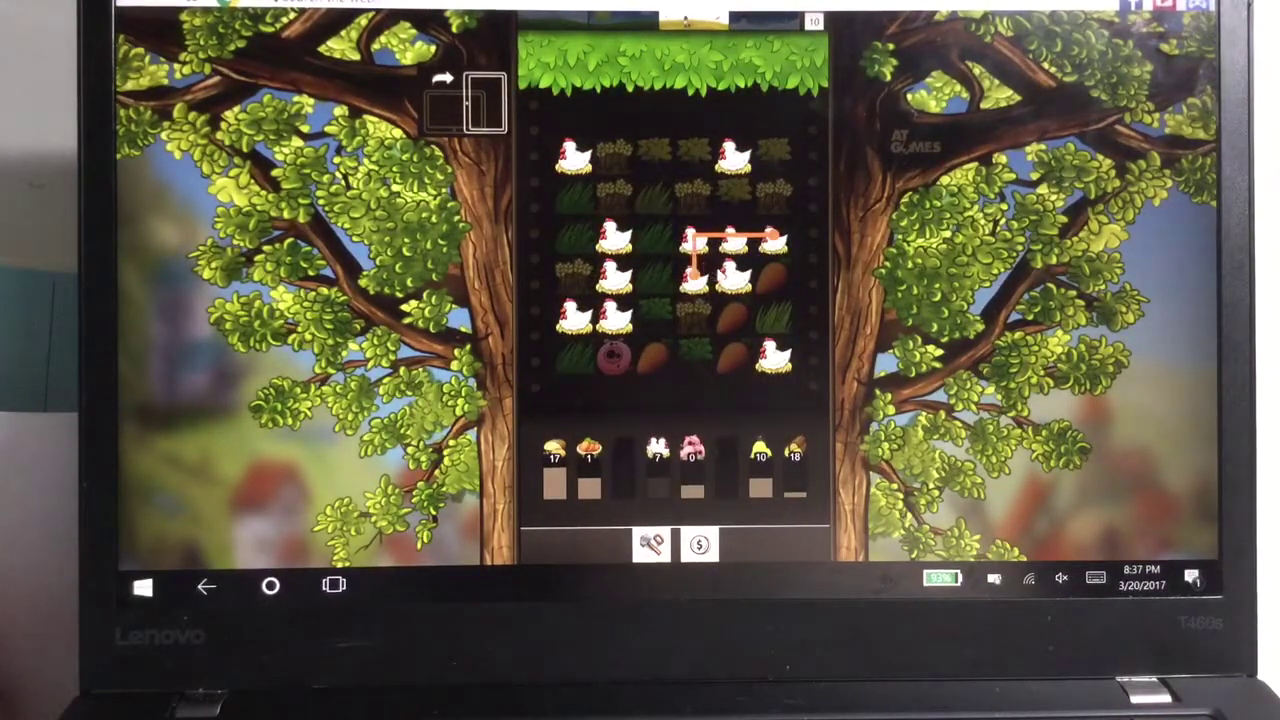
drag(690, 265, 690, 265)
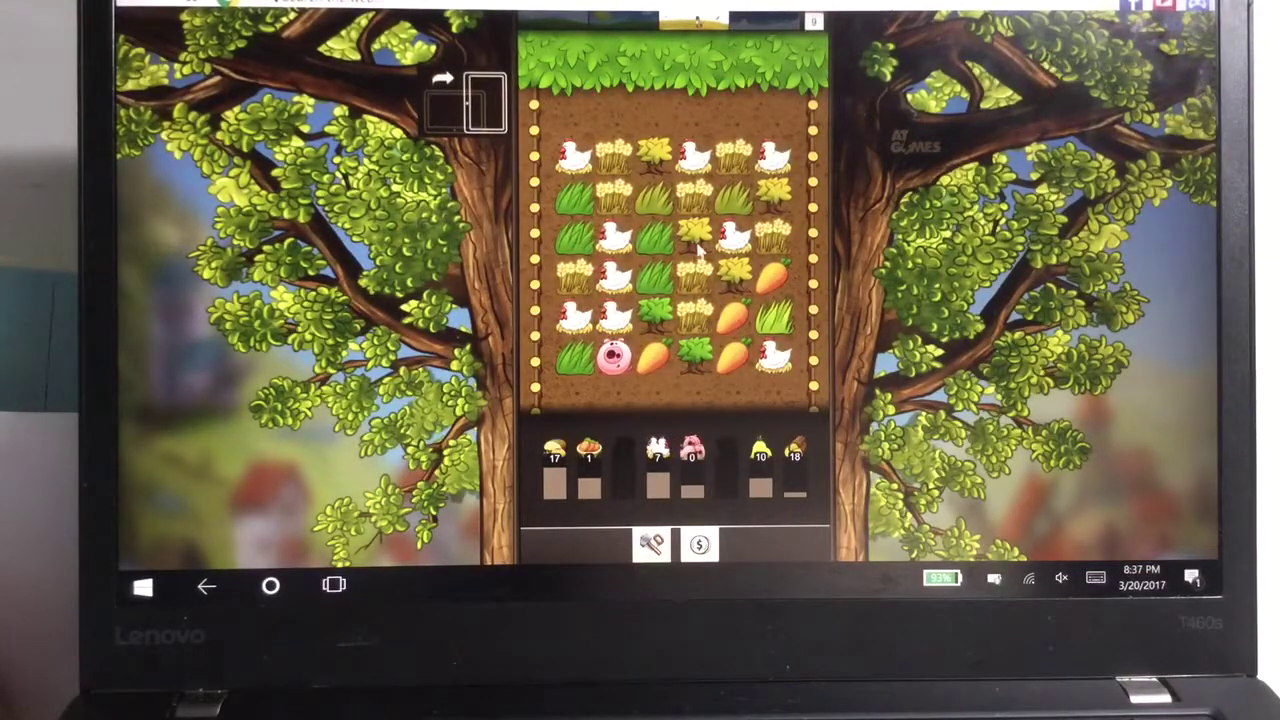
- Rearrange the board with a farm tool and collect the top-left wheat chain
click(650, 545)
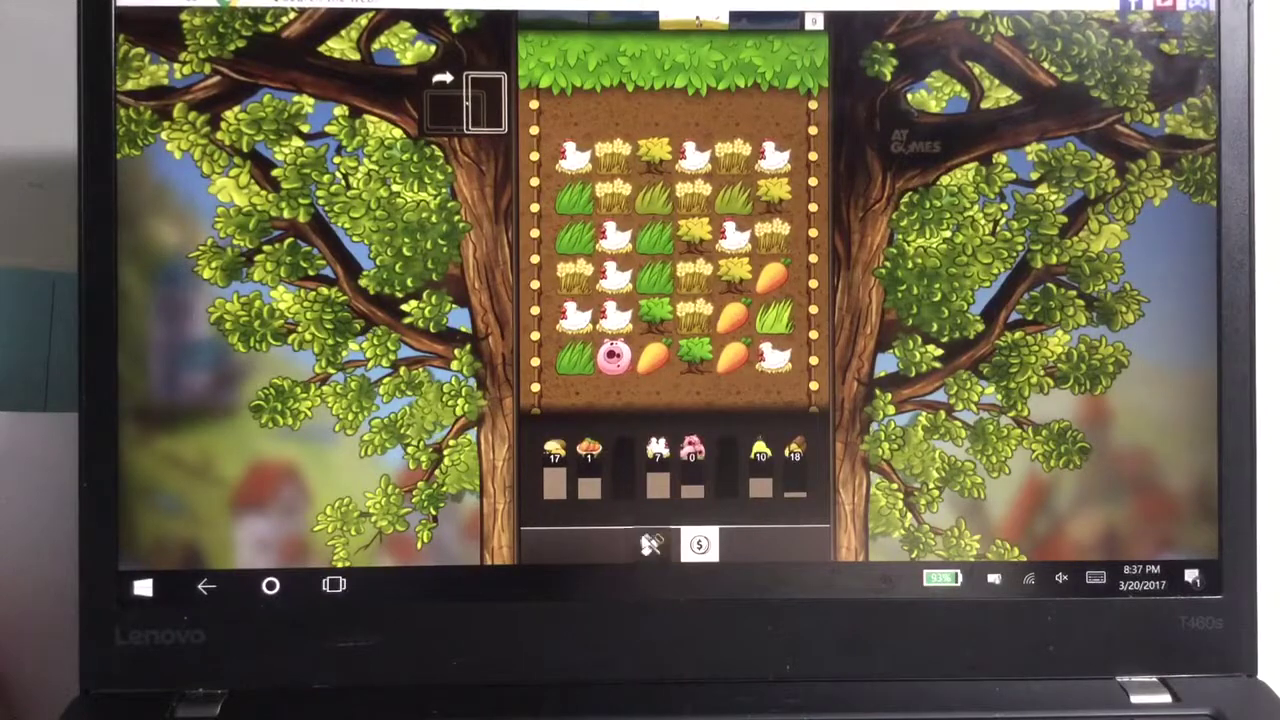
click(588, 45)
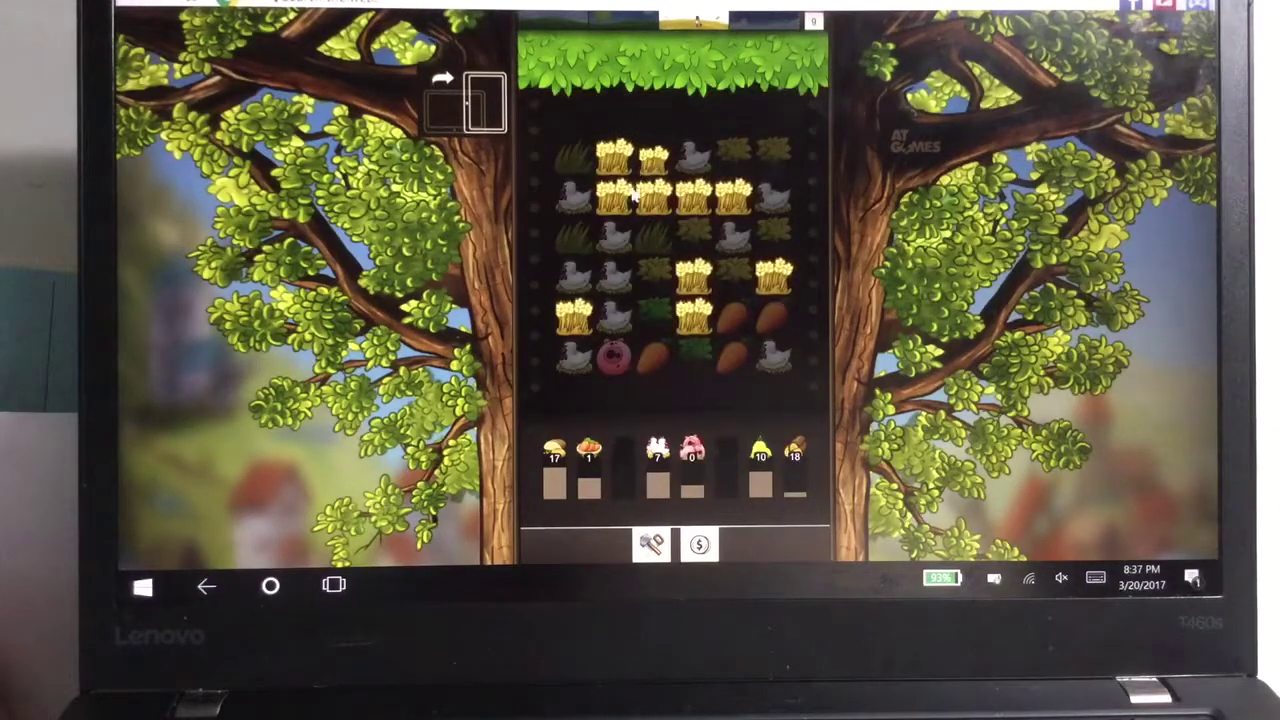
drag(652, 158, 614, 196)
drag(693, 203, 693, 203)
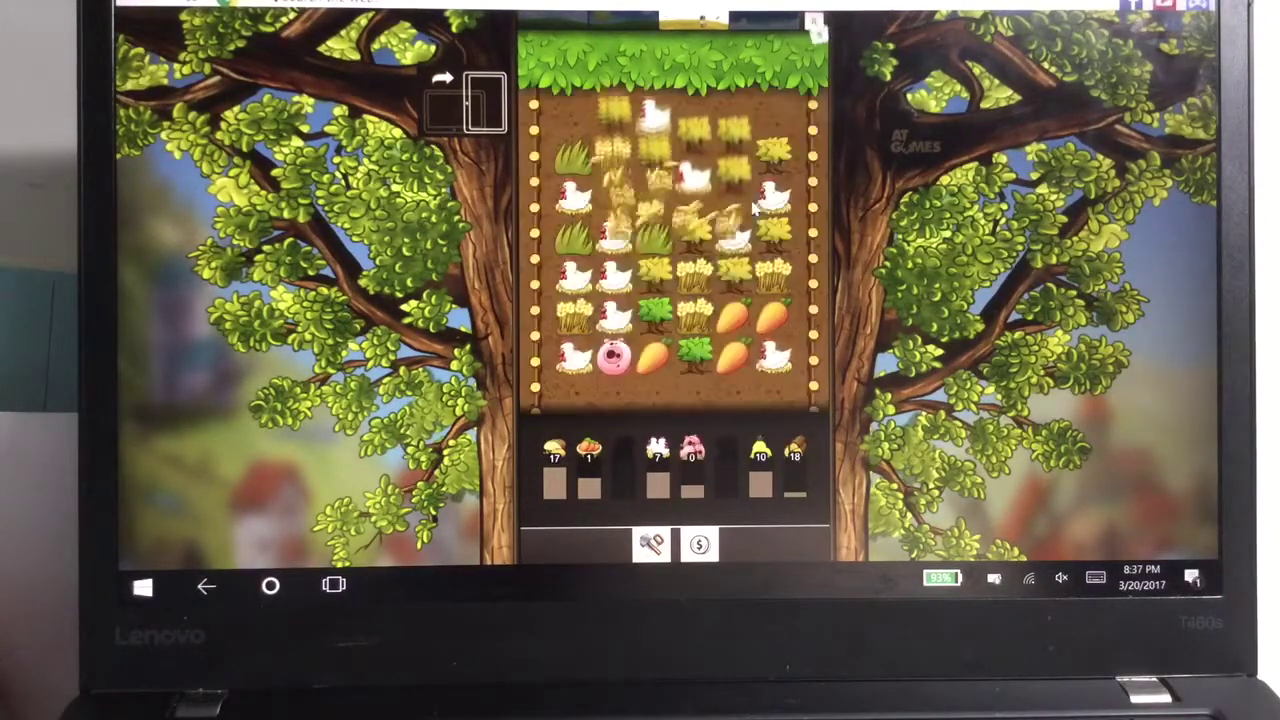
drag(689, 349, 633, 295)
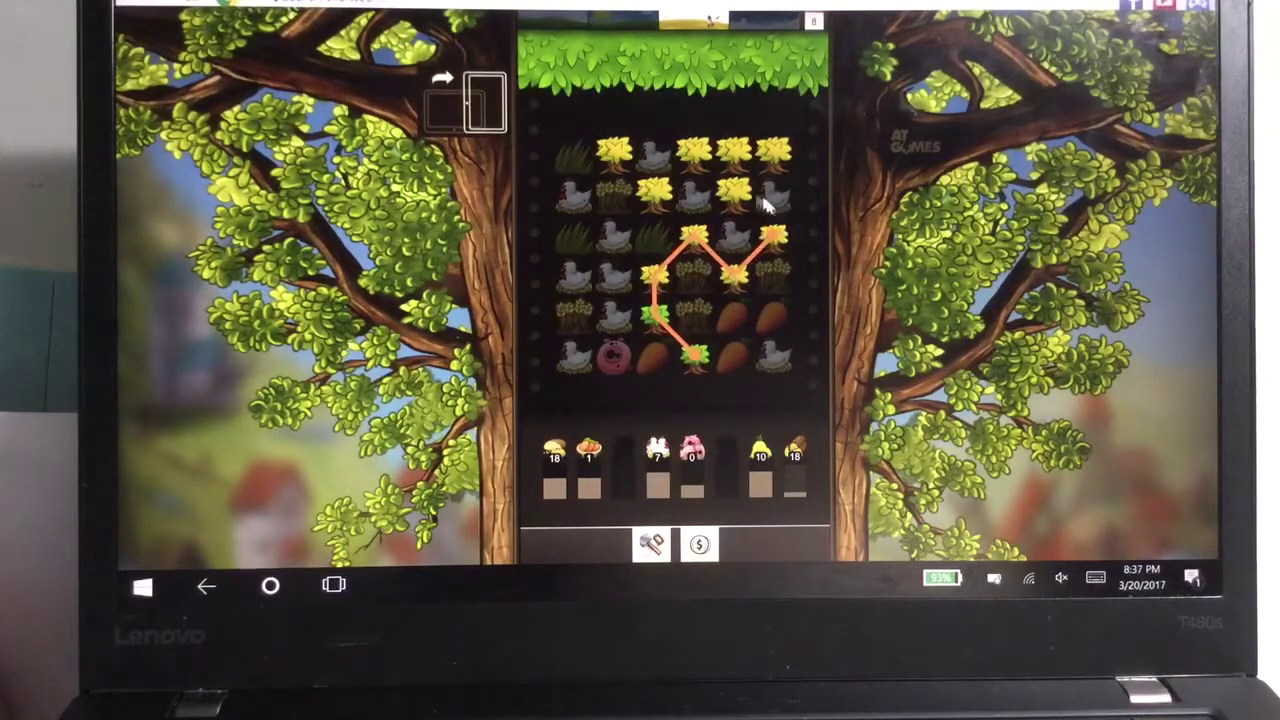
mouse_move(650, 182)
mouse_down()
mouse_move(600, 170)
mouse_move(630, 170)
mouse_up()
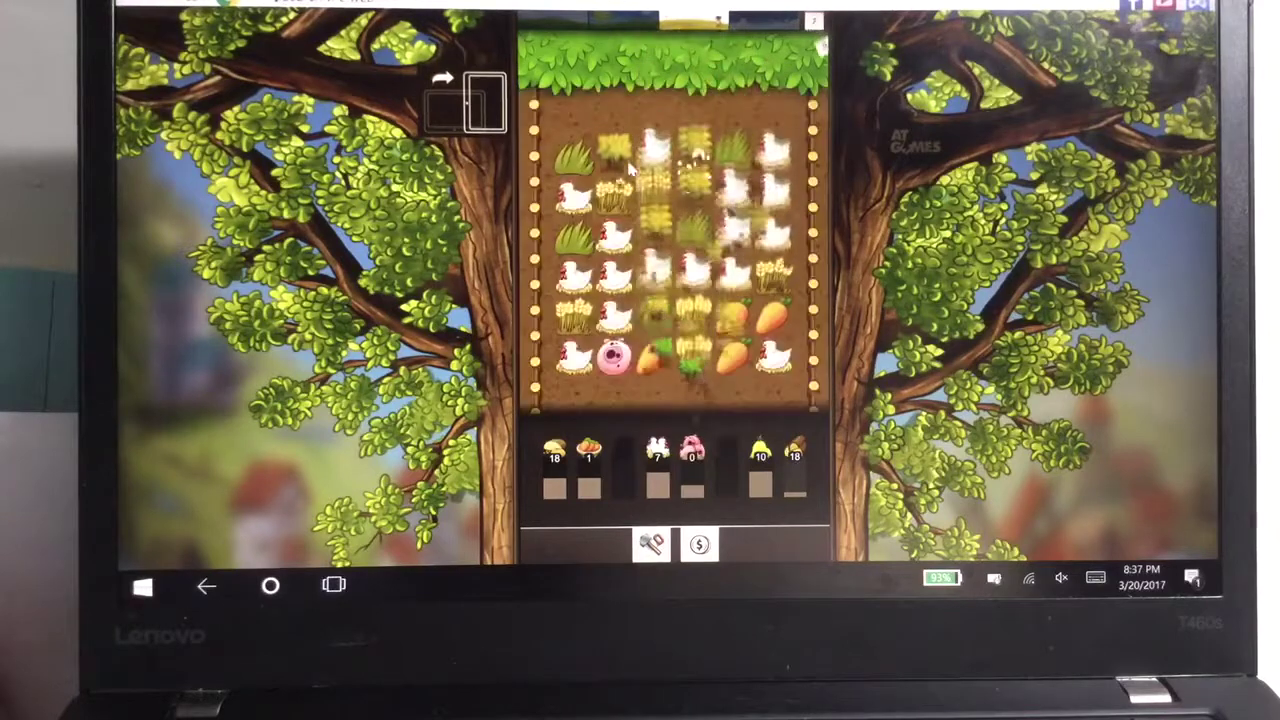
- Chain chickens across the right side and start a carrot chain
drag(571, 360, 612, 318)
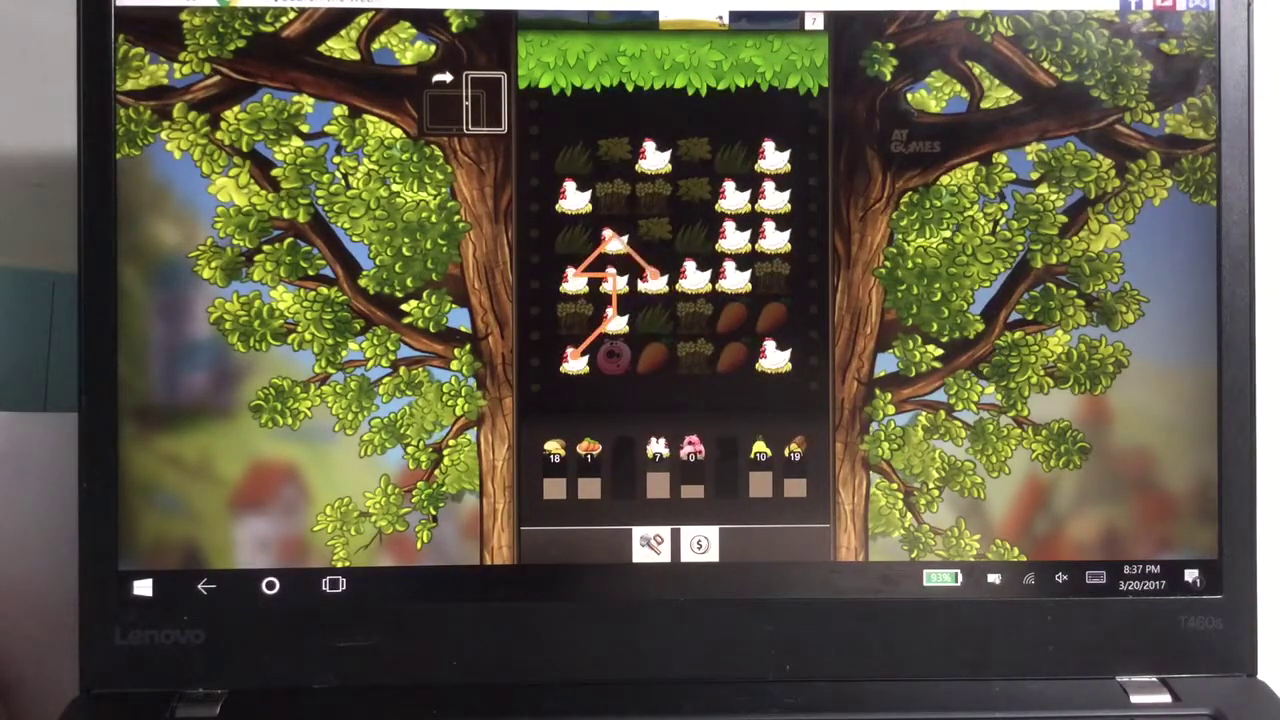
mouse_move(655, 278)
mouse_down()
mouse_move(735, 280)
mouse_move(735, 195)
mouse_move(775, 240)
mouse_move(775, 155)
mouse_up()
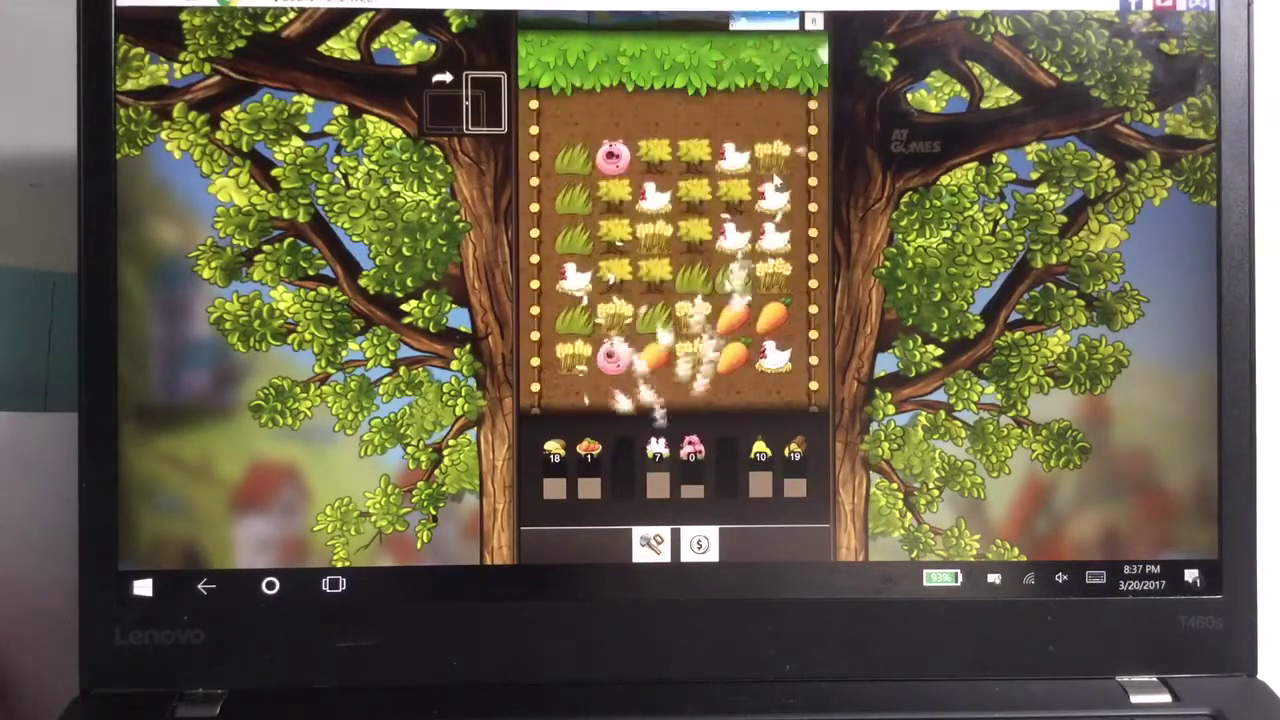
mouse_move(740, 318)
mouse_down()
mouse_move(727, 335)
mouse_move(775, 320)
mouse_up()
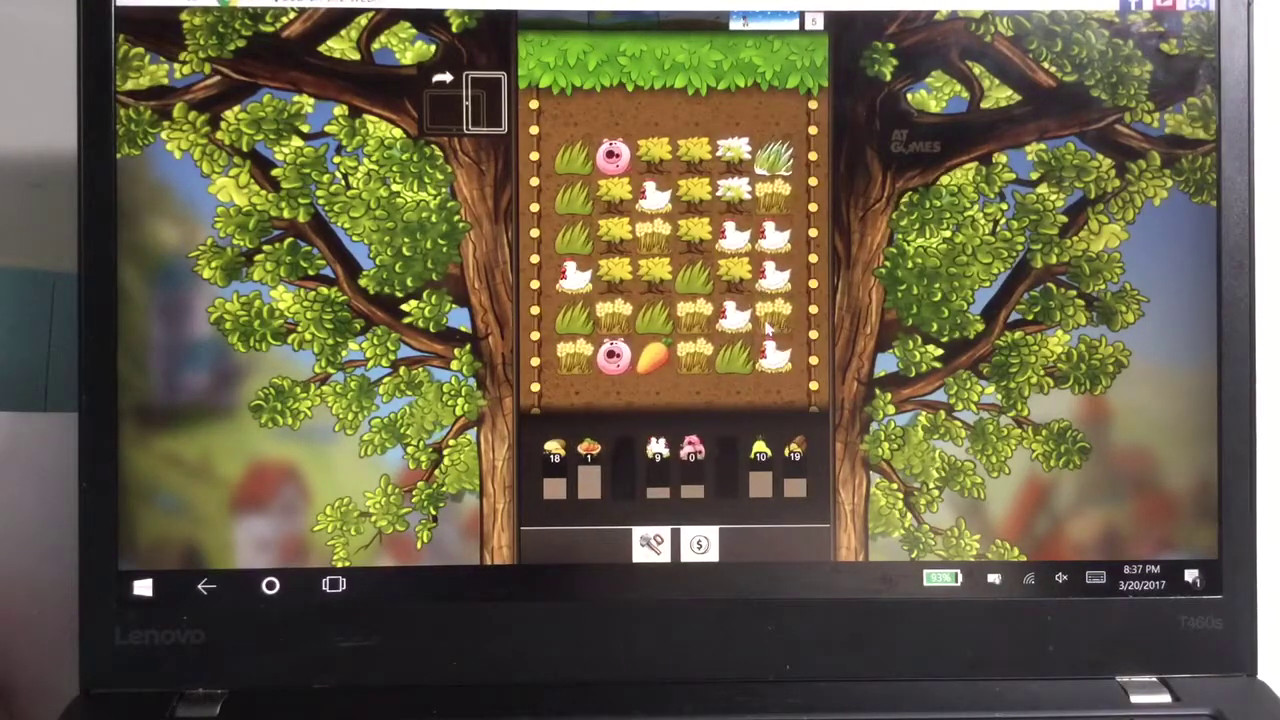
mouse_move(775, 355)
mouse_down()
mouse_move(740, 310)
mouse_move(770, 240)
mouse_up()
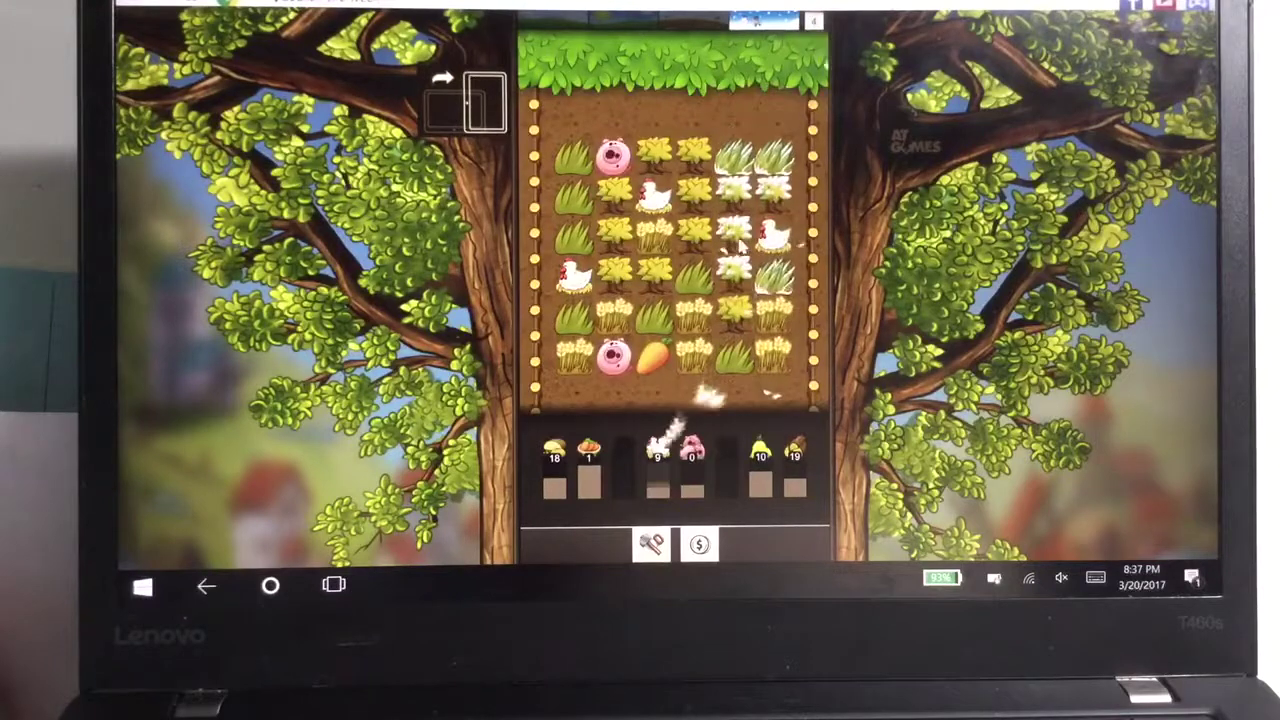
- Collect white flower and wheat chains, then use a tool on the grass
mouse_move(735, 278)
mouse_down()
mouse_move(708, 215)
mouse_move(703, 248)
mouse_move(596, 243)
mouse_up()
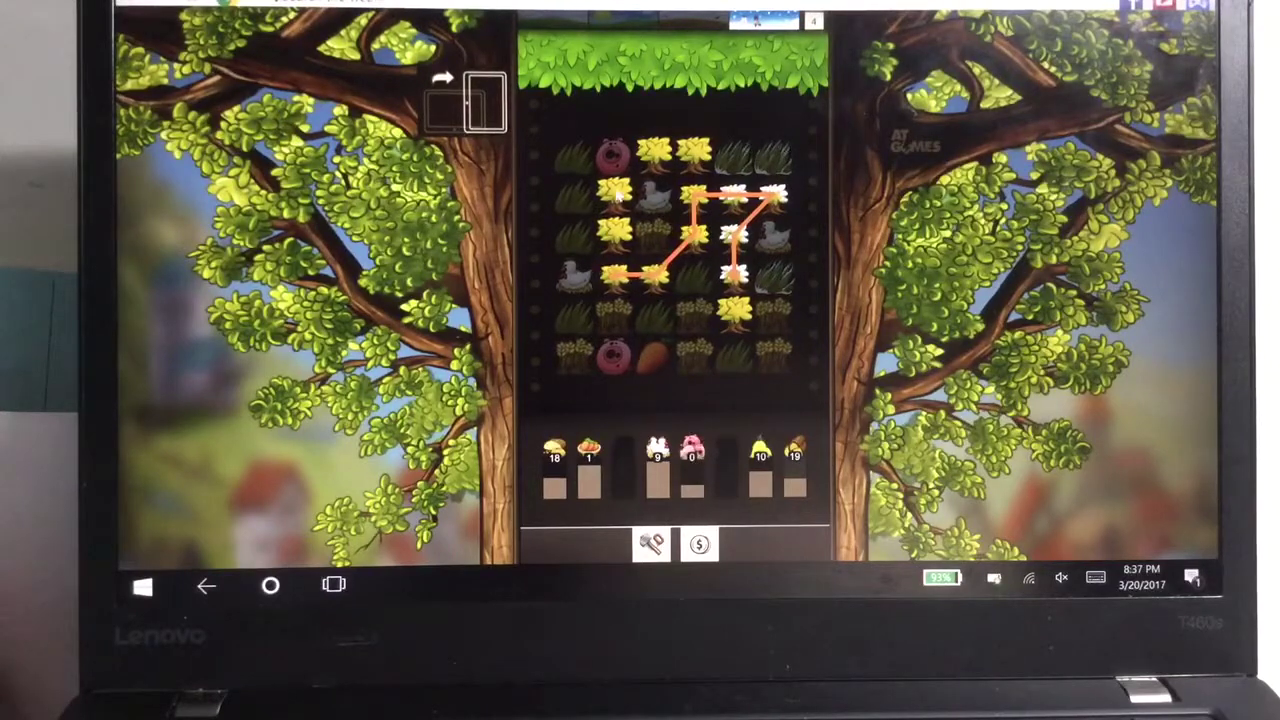
drag(596, 243, 628, 195)
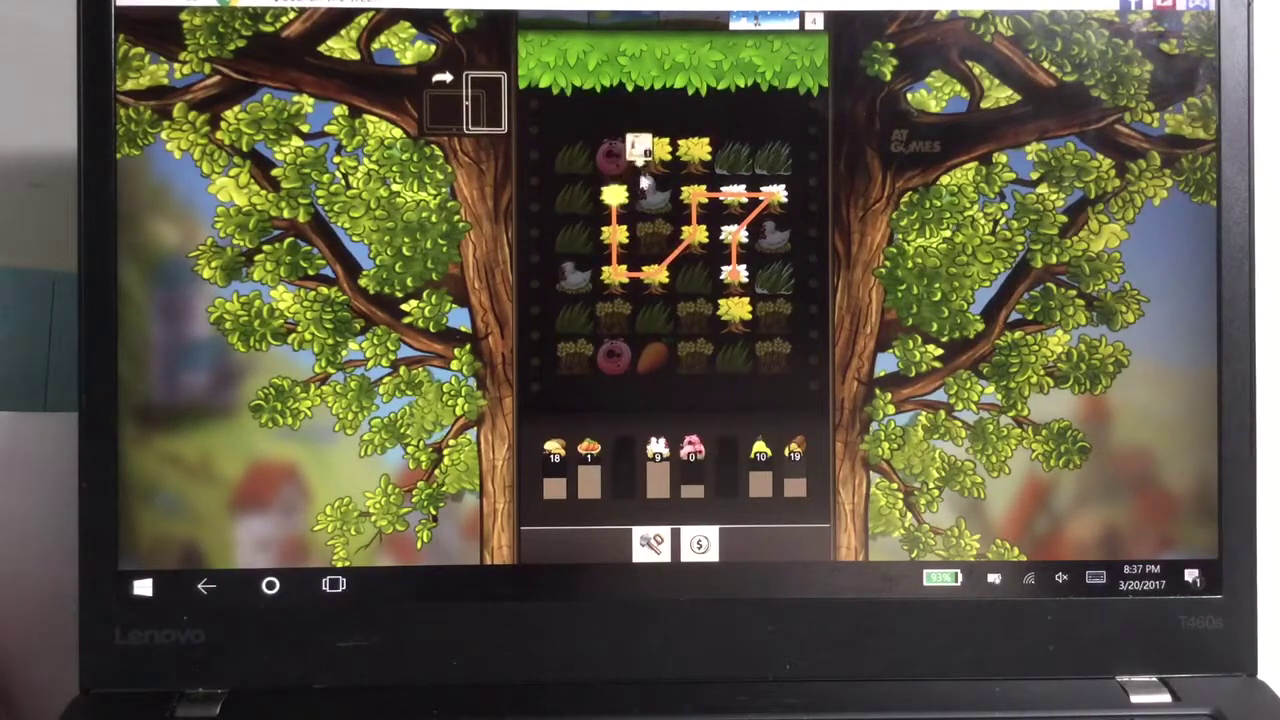
drag(686, 162, 686, 162)
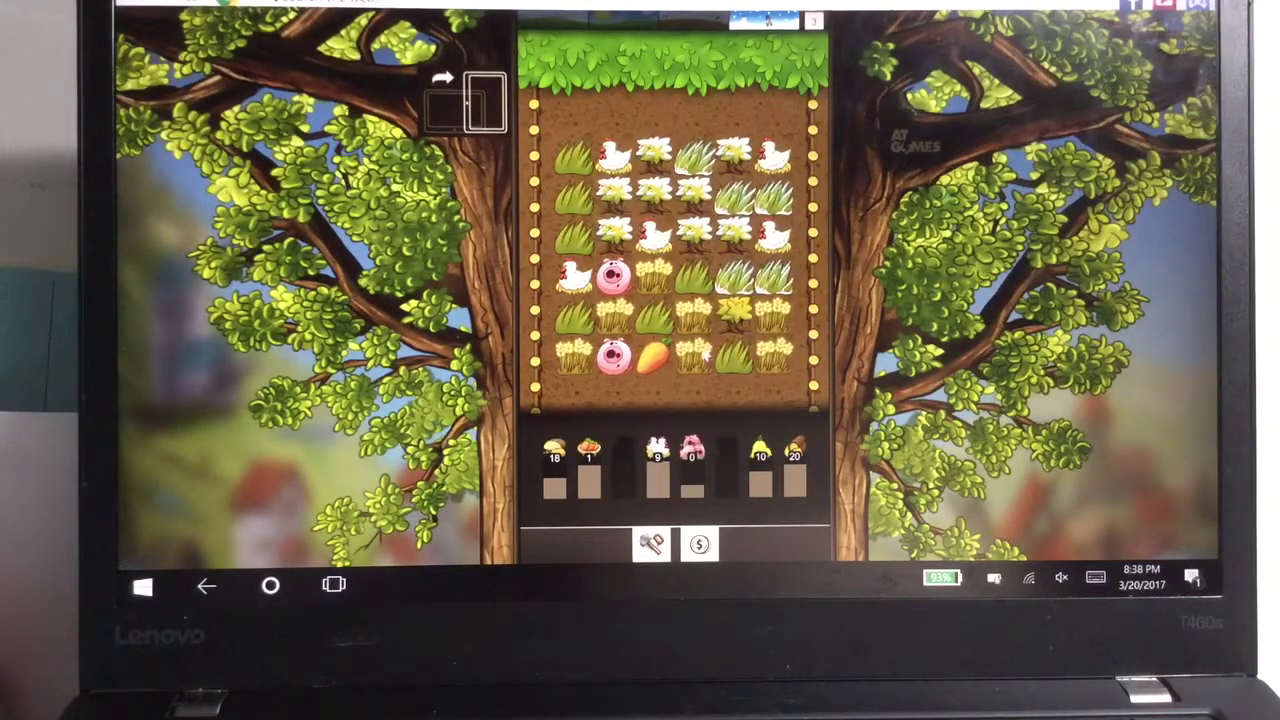
mouse_move(695, 355)
mouse_down()
mouse_move(695, 320)
mouse_move(575, 355)
mouse_up()
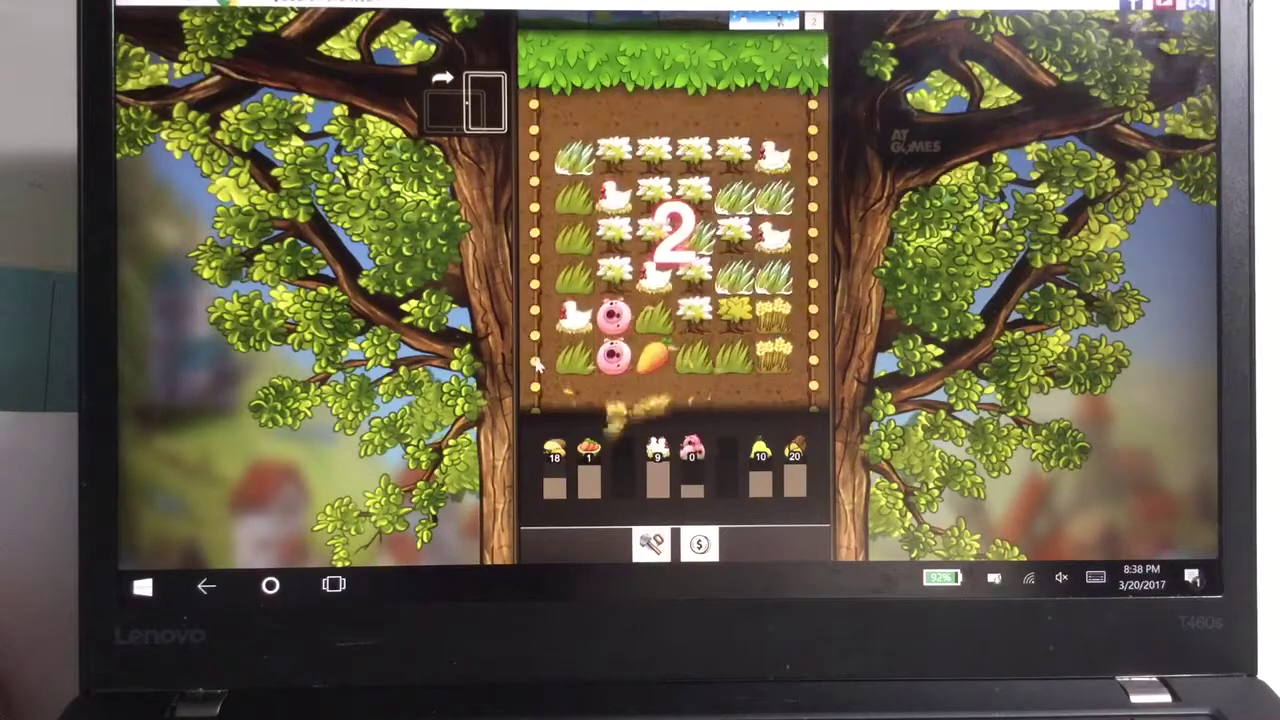
mouse_move(695, 315)
mouse_down()
mouse_move(615, 275)
mouse_move(615, 235)
mouse_move(655, 195)
mouse_move(615, 155)
mouse_move(735, 152)
mouse_move(730, 245)
mouse_up()
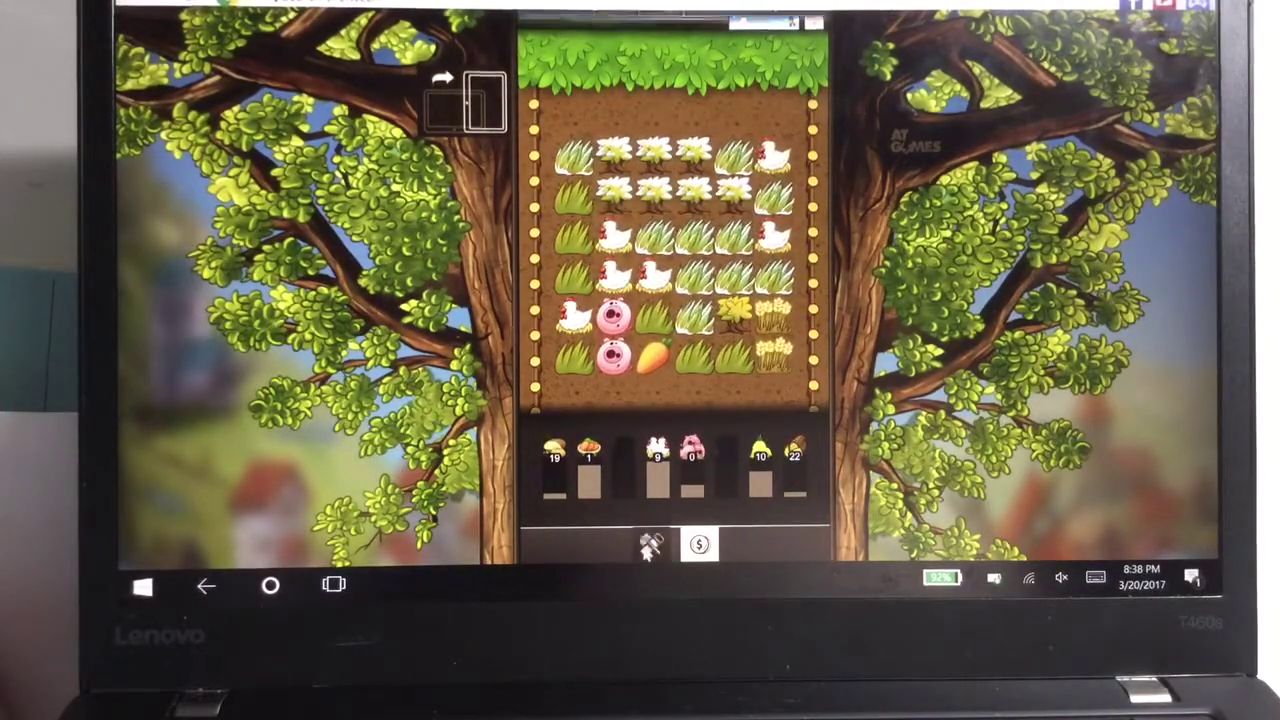
click(650, 545)
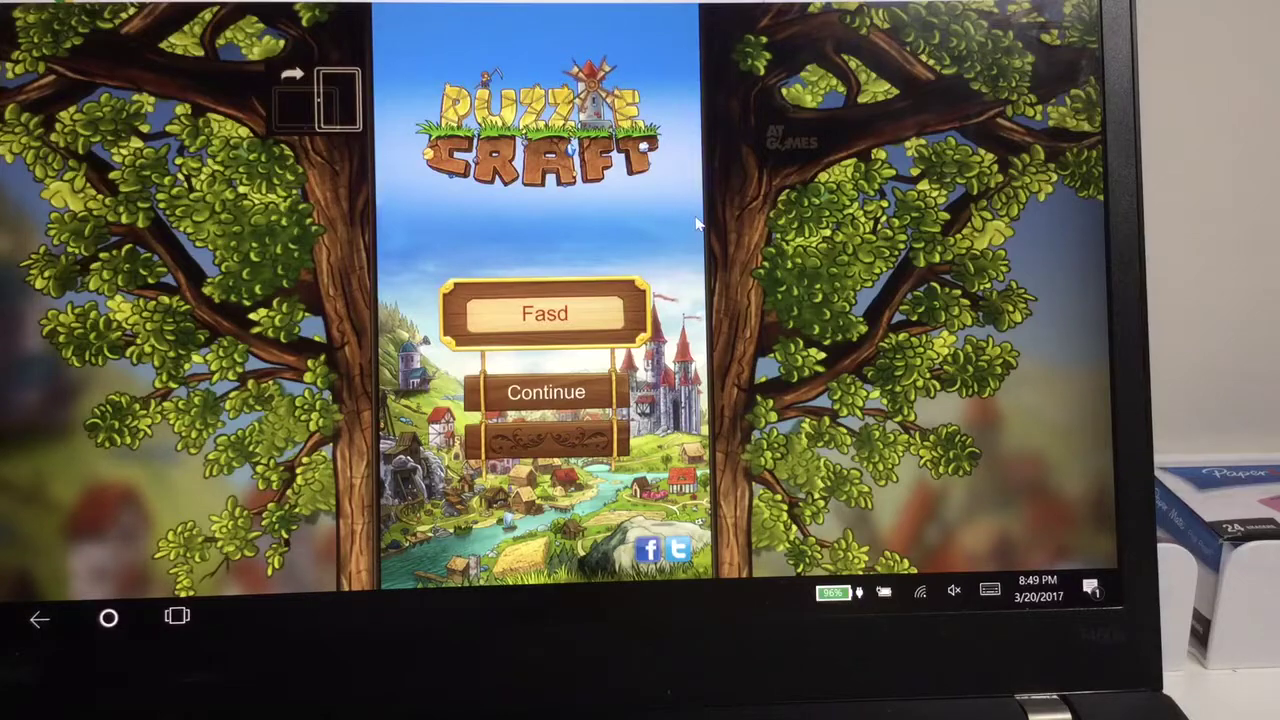
- Continue the saved village, check the Buildings list, and open the mine's 100-gold, 10-move expedition
click(554, 390)
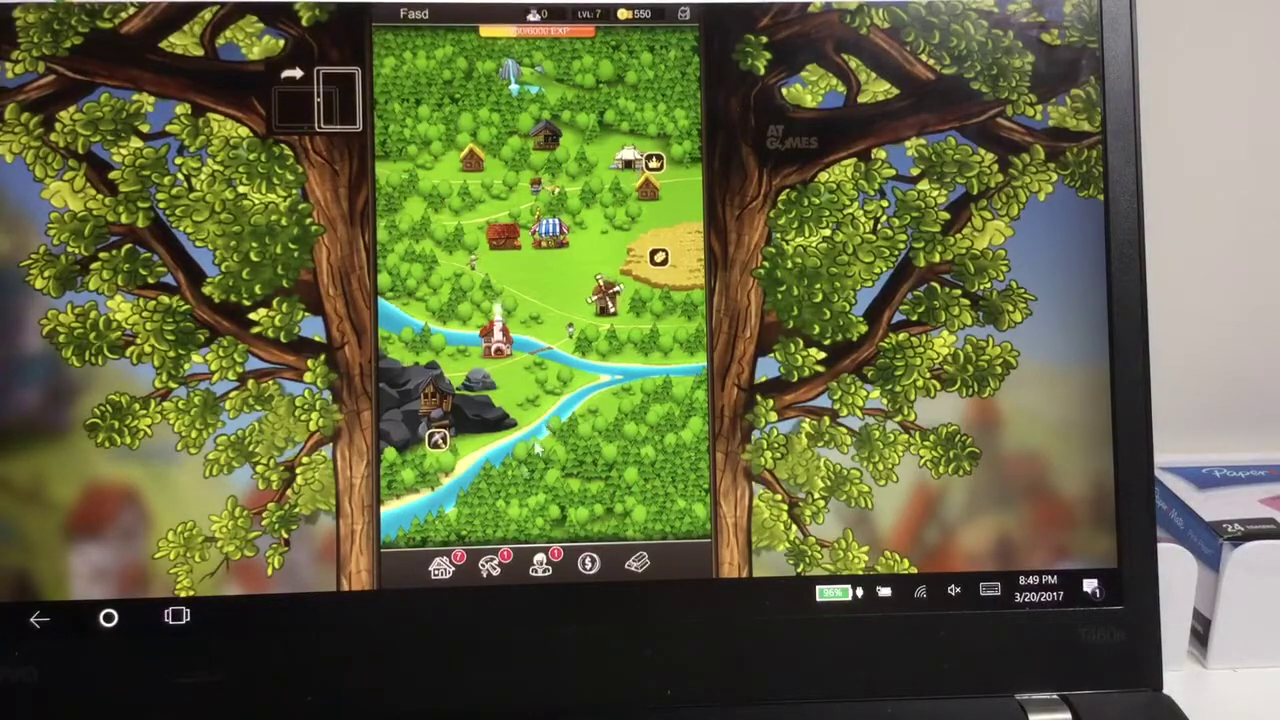
click(442, 565)
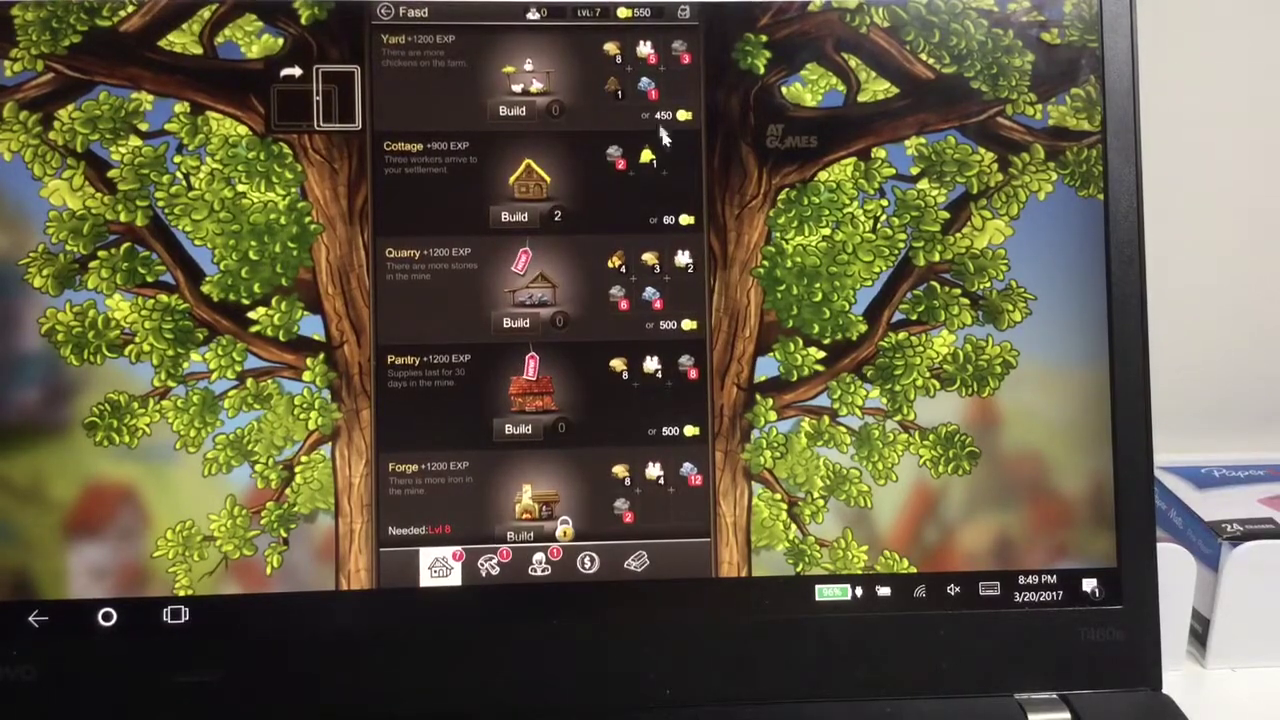
click(390, 12)
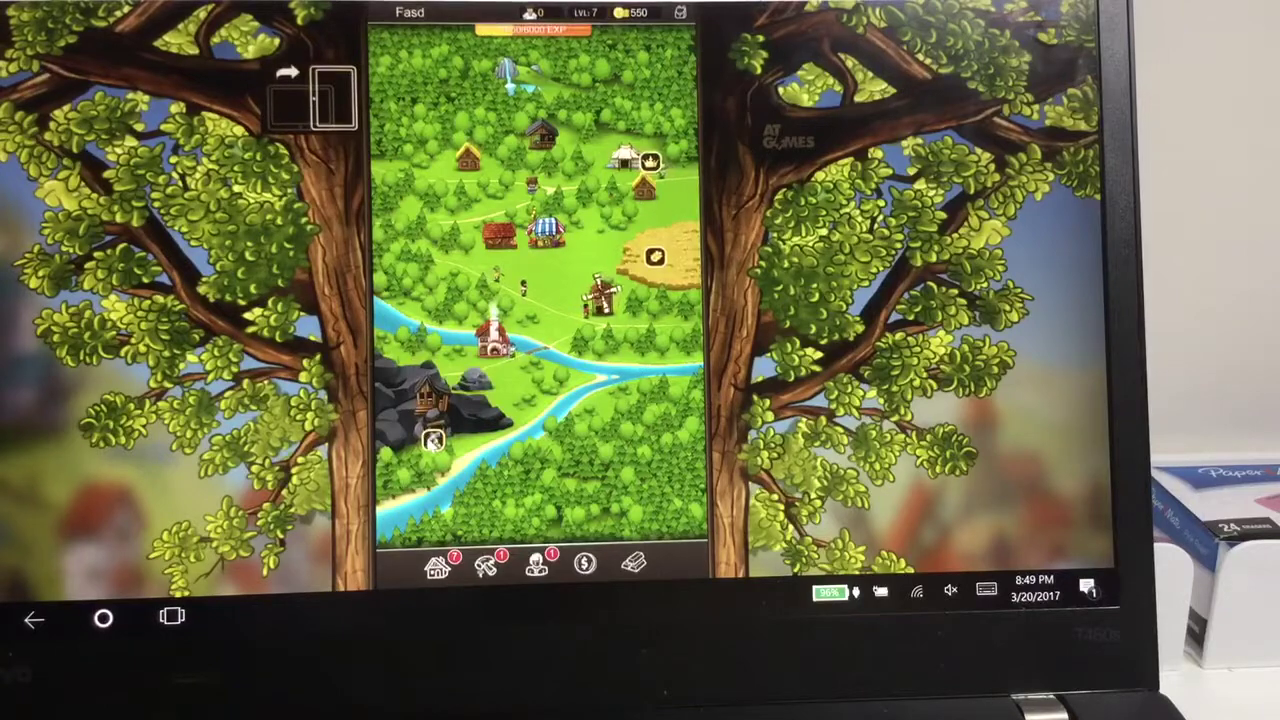
click(440, 415)
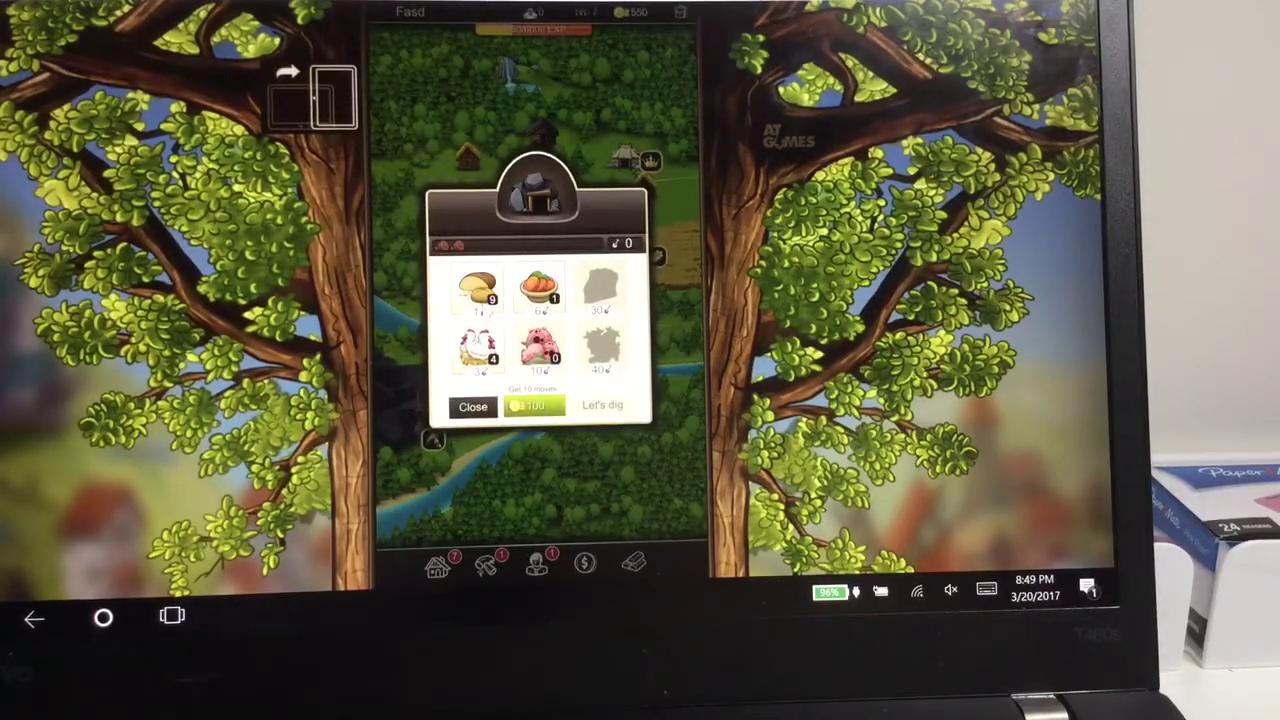
- Pack food and a chicken to reach 20 moves, then start the dig
click(480, 290)
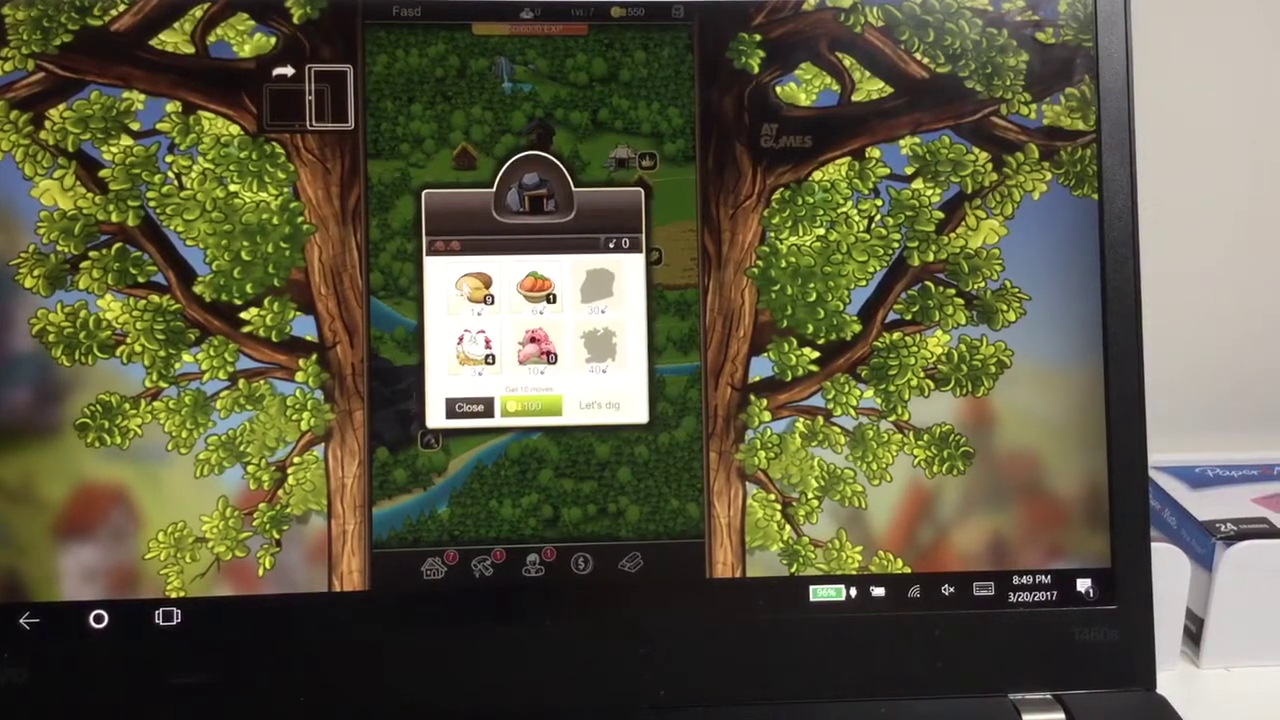
click(480, 290)
click(472, 290)
click(472, 290)
click(472, 290)
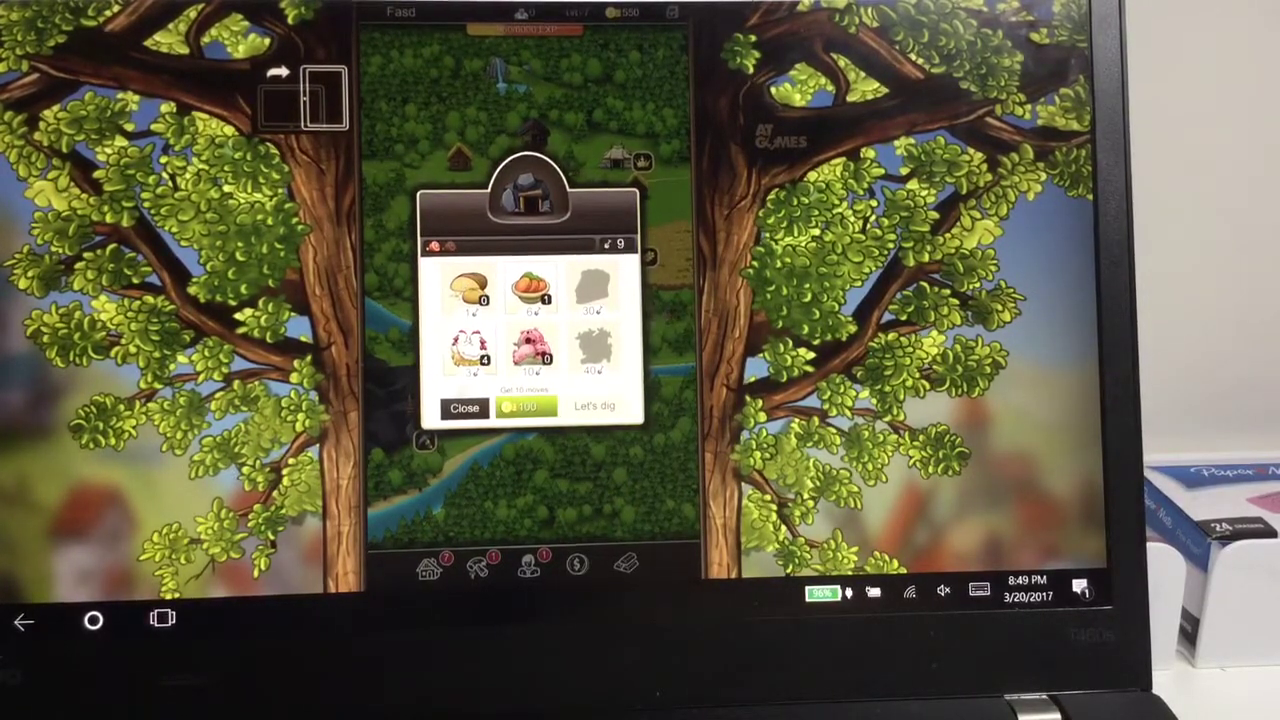
click(470, 350)
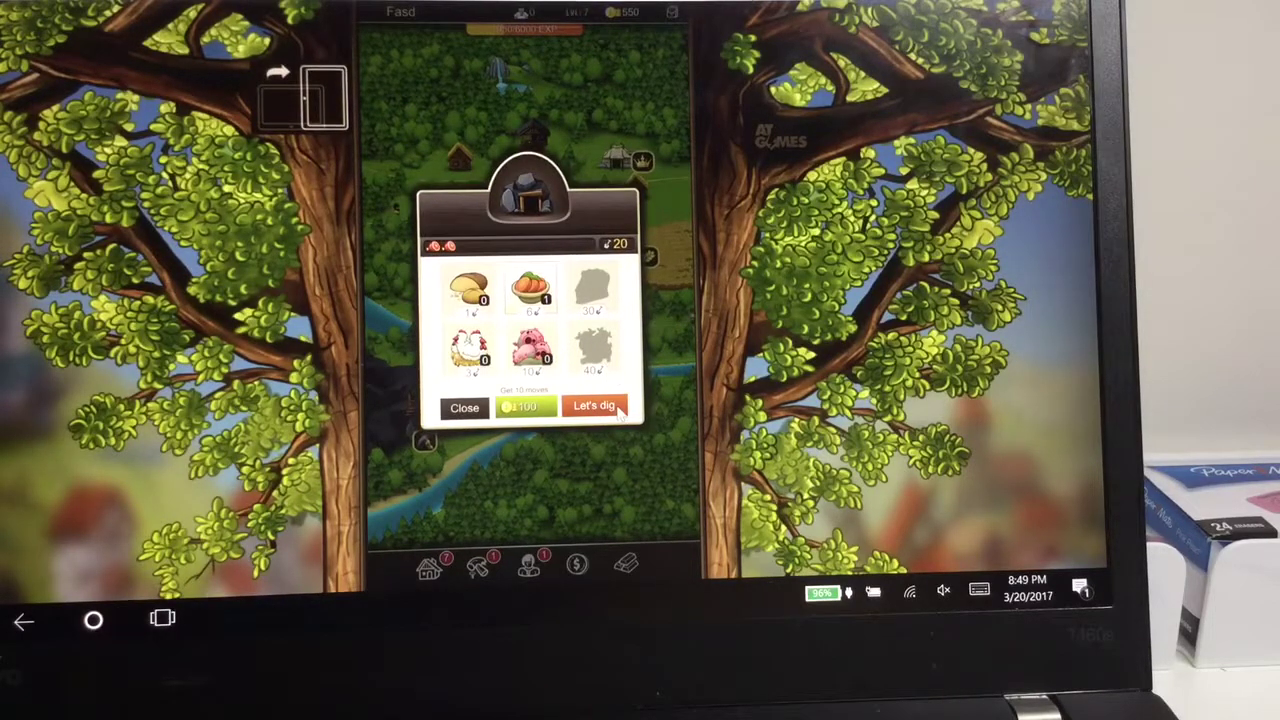
click(599, 406)
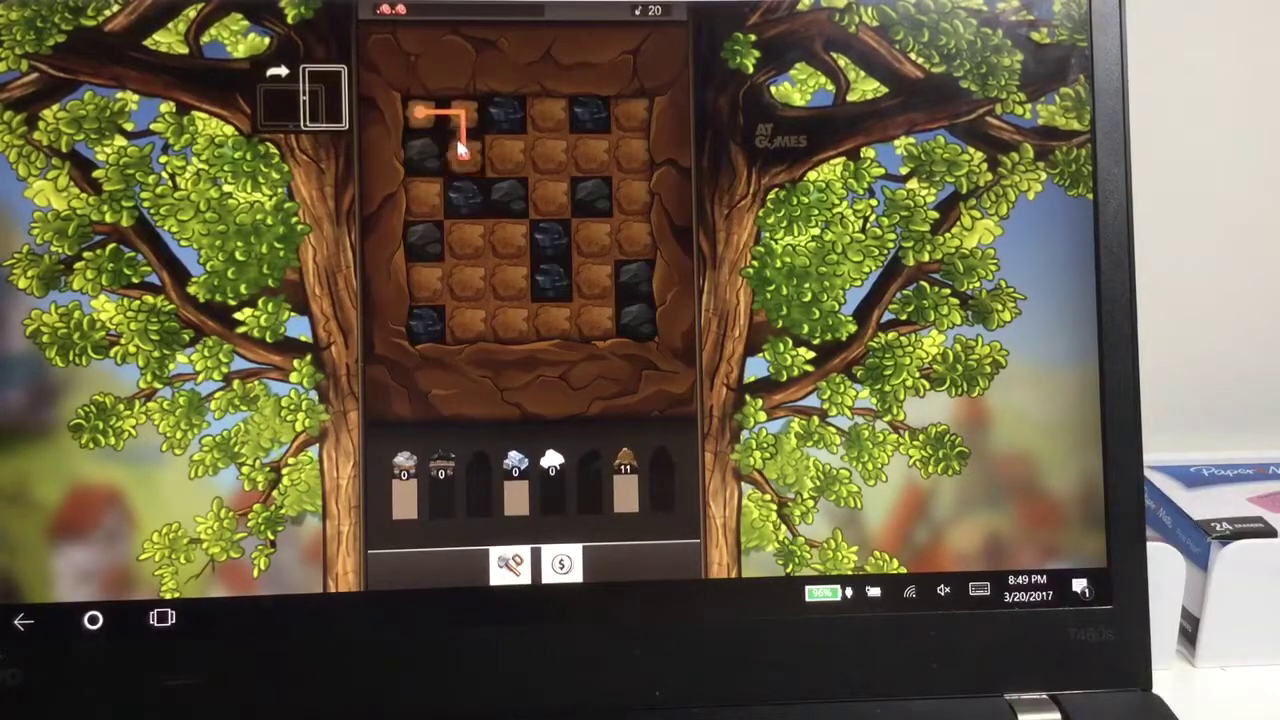
- Mine three chains of dirt tiles near the top of the board
mouse_move(462, 148)
mouse_down()
mouse_move(425, 196)
mouse_move(510, 322)
mouse_move(553, 232)
mouse_move(553, 195)
mouse_up()
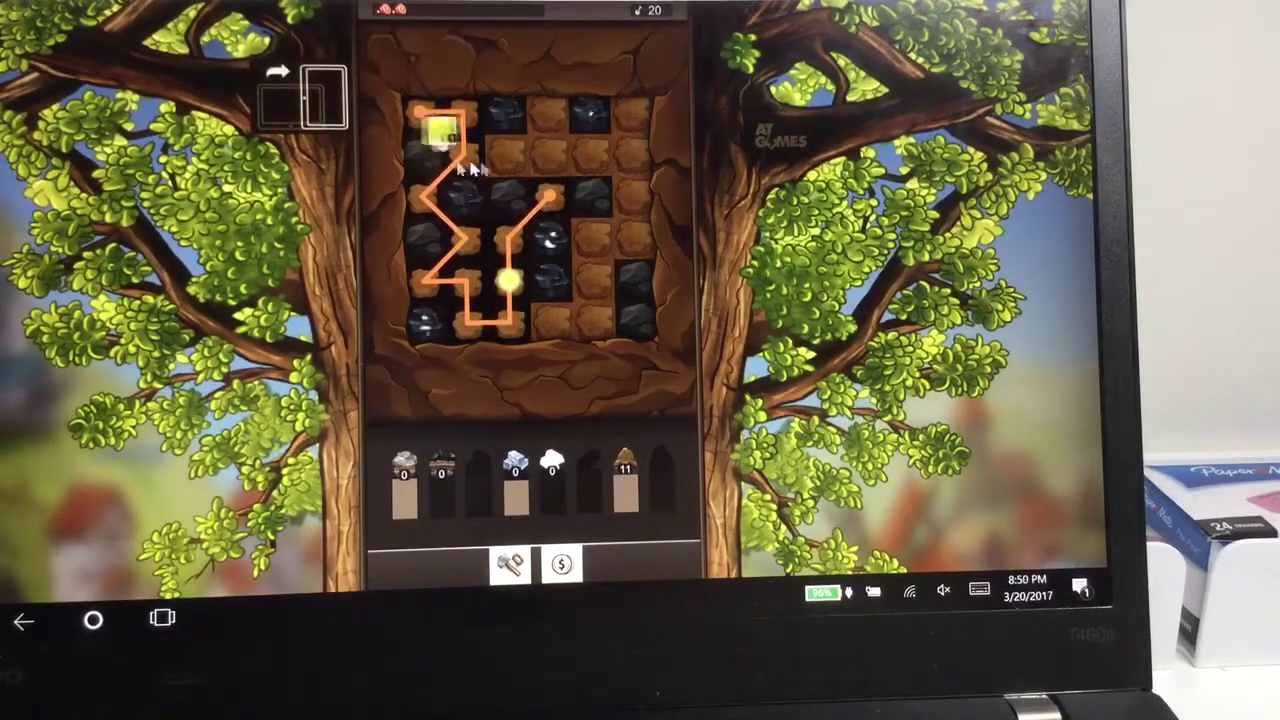
drag(425, 115, 505, 155)
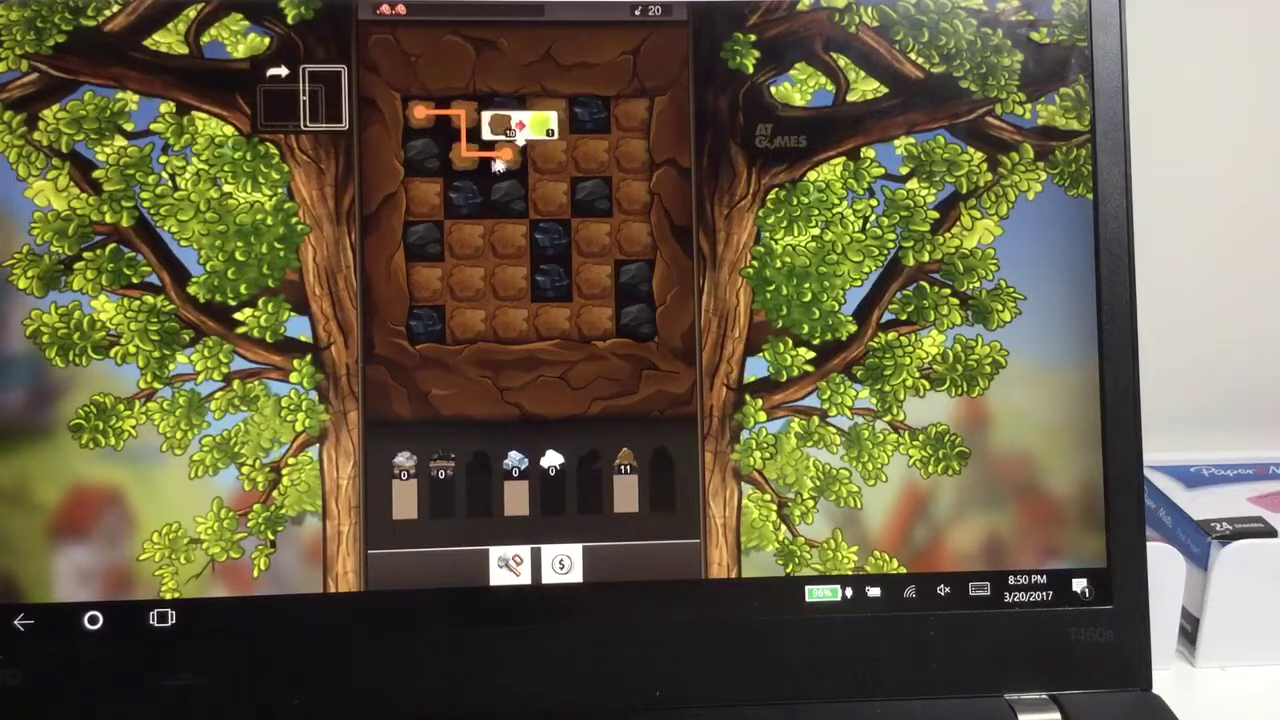
drag(465, 120, 412, 120)
click(412, 120)
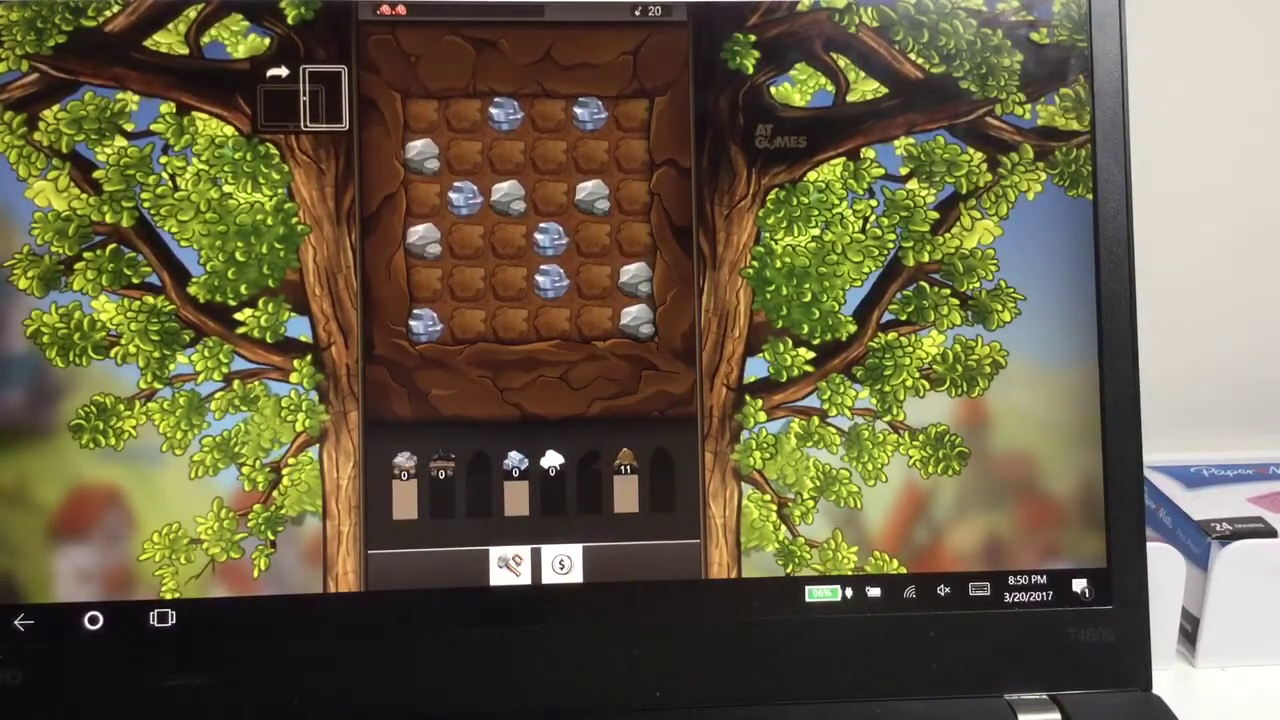
- Use mining items and link a stone chain, bringing in the first silver ore
click(512, 563)
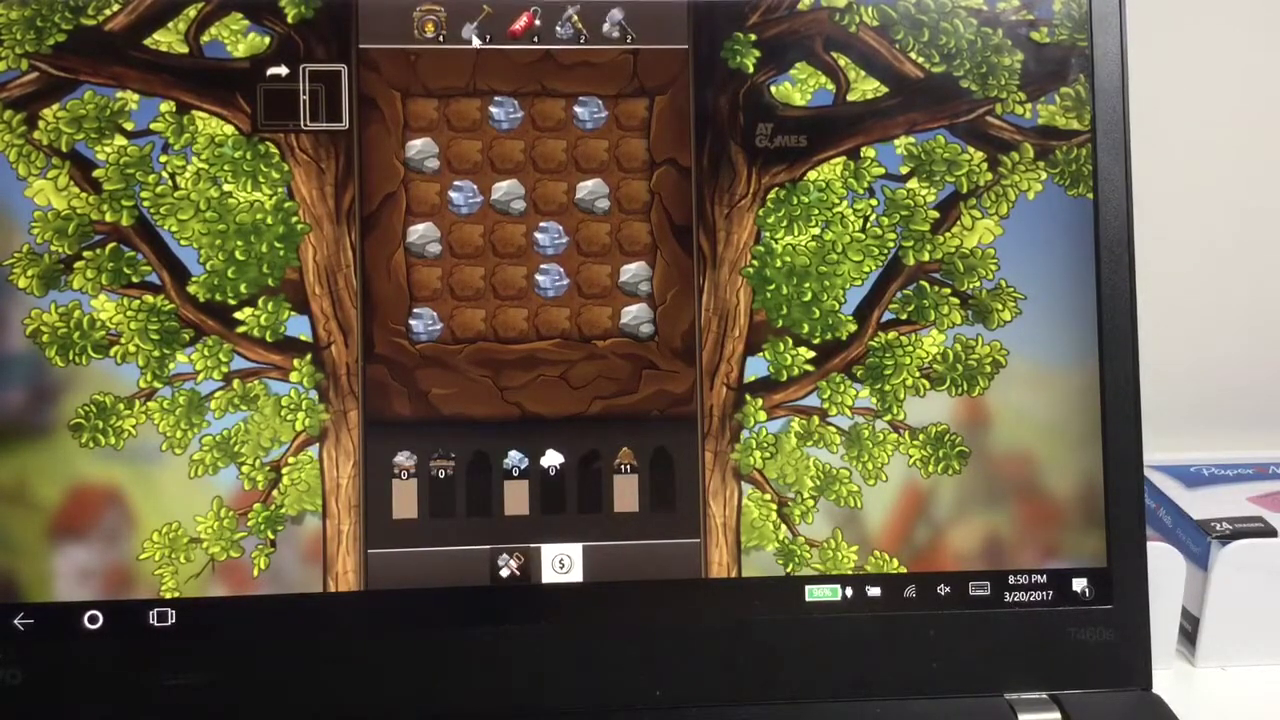
click(470, 30)
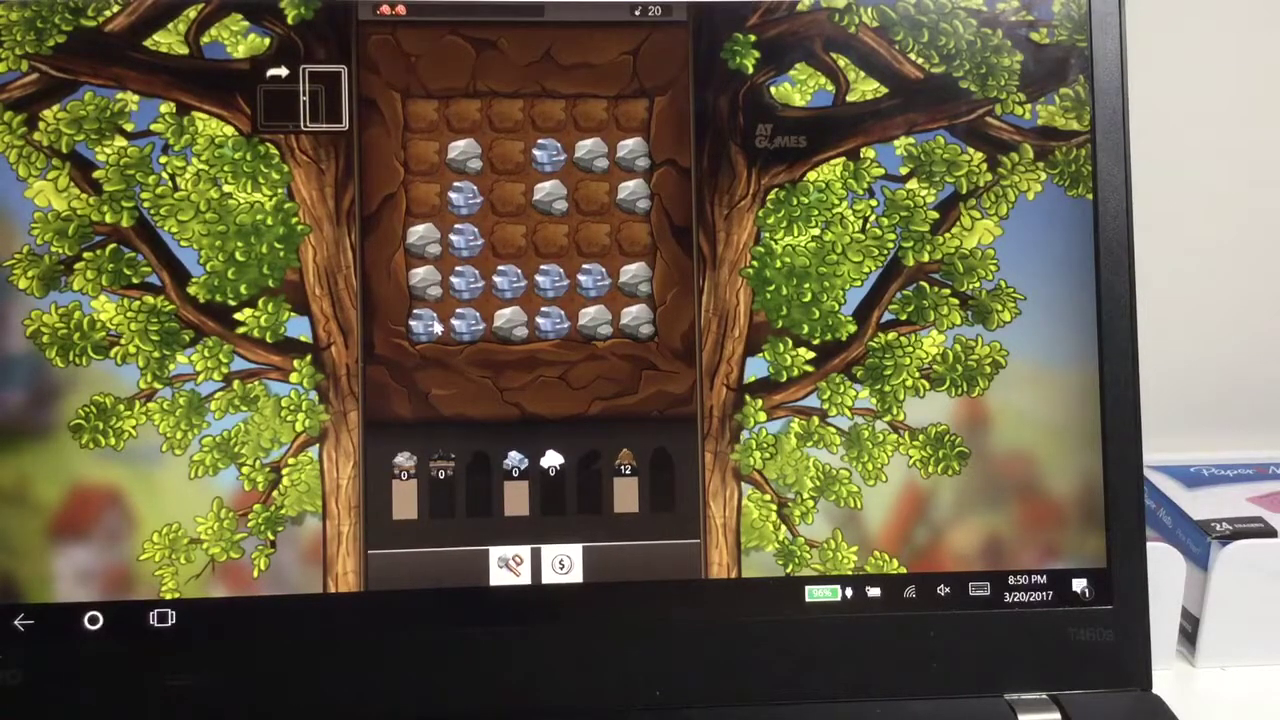
mouse_move(425, 325)
mouse_down()
mouse_move(470, 322)
mouse_move(465, 200)
mouse_up()
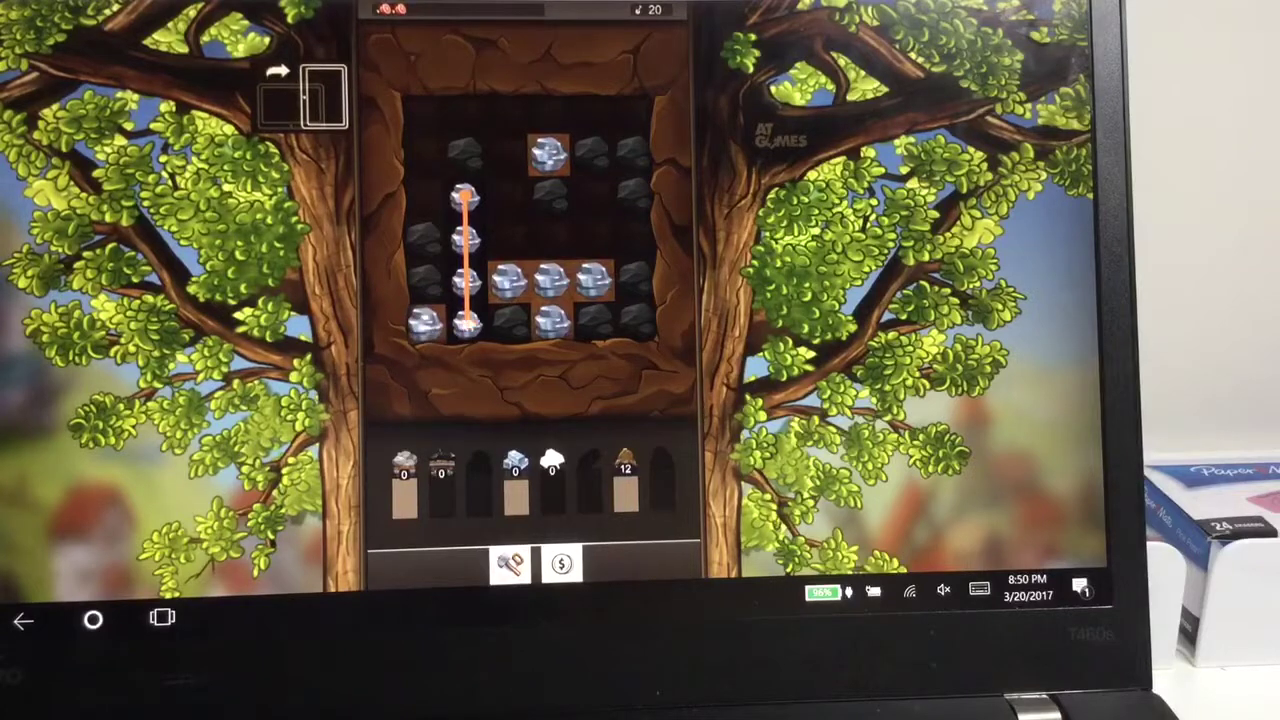
drag(455, 305, 590, 292)
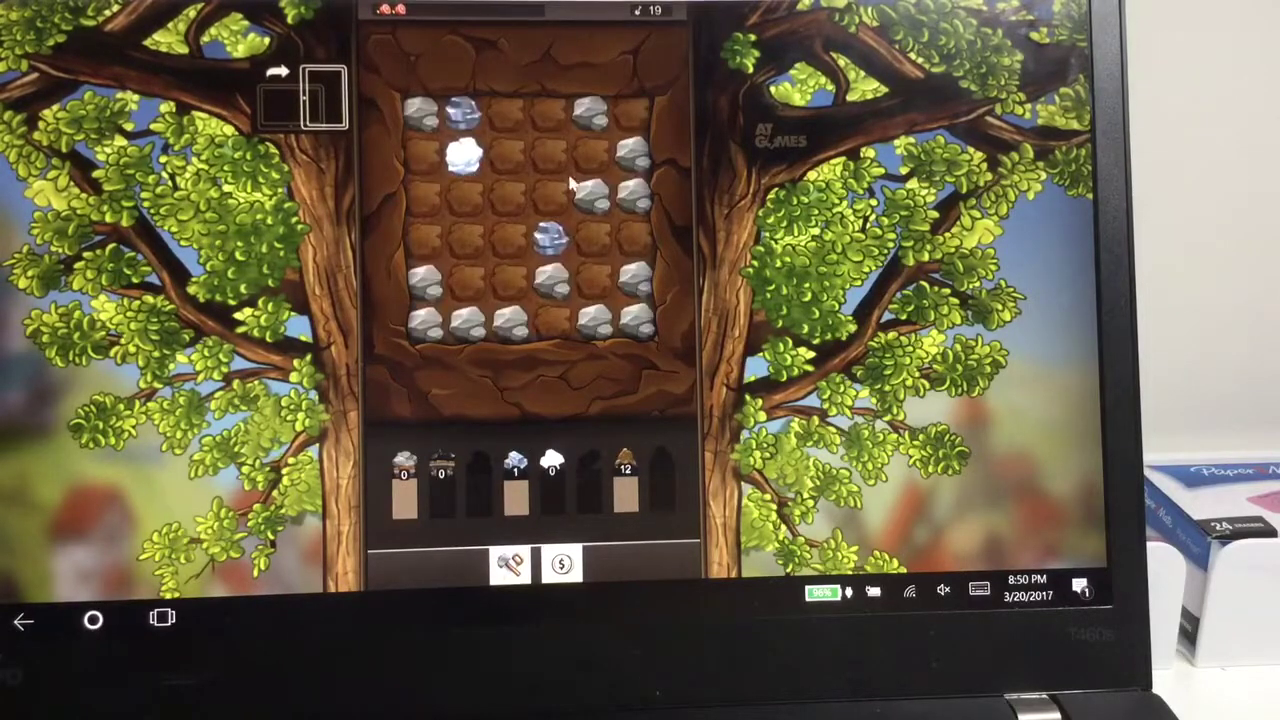
click(510, 563)
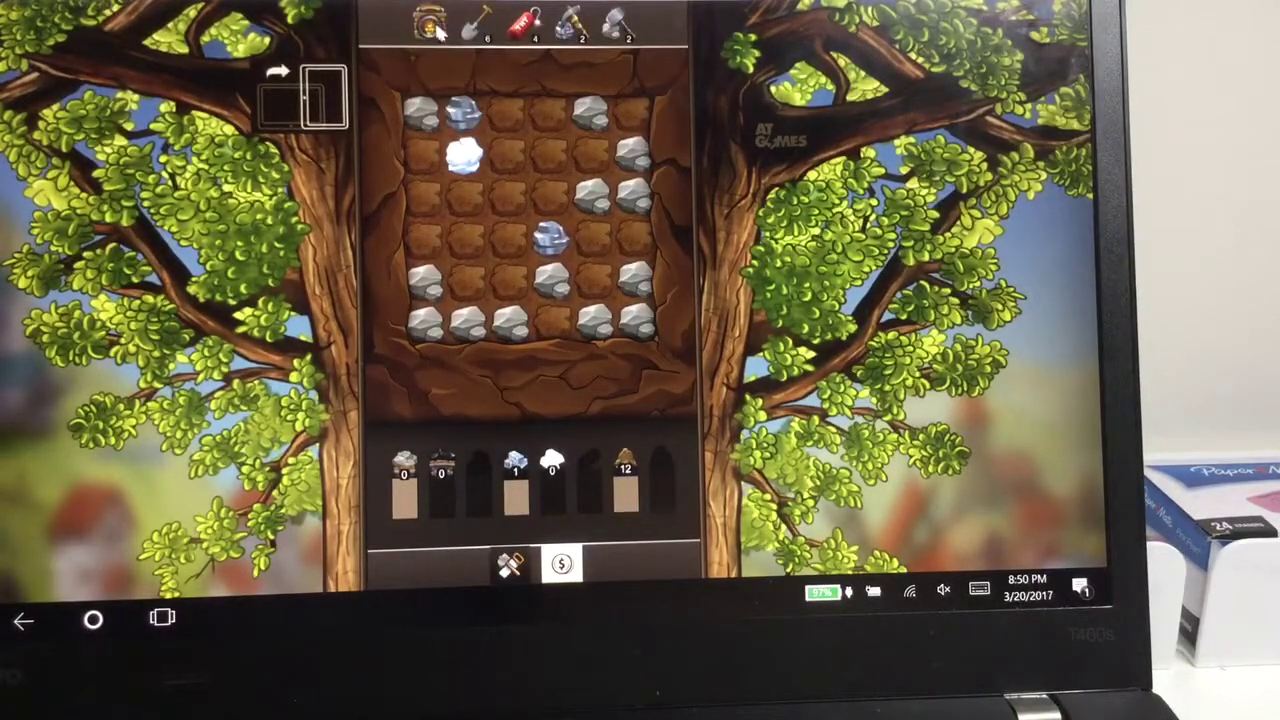
click(481, 33)
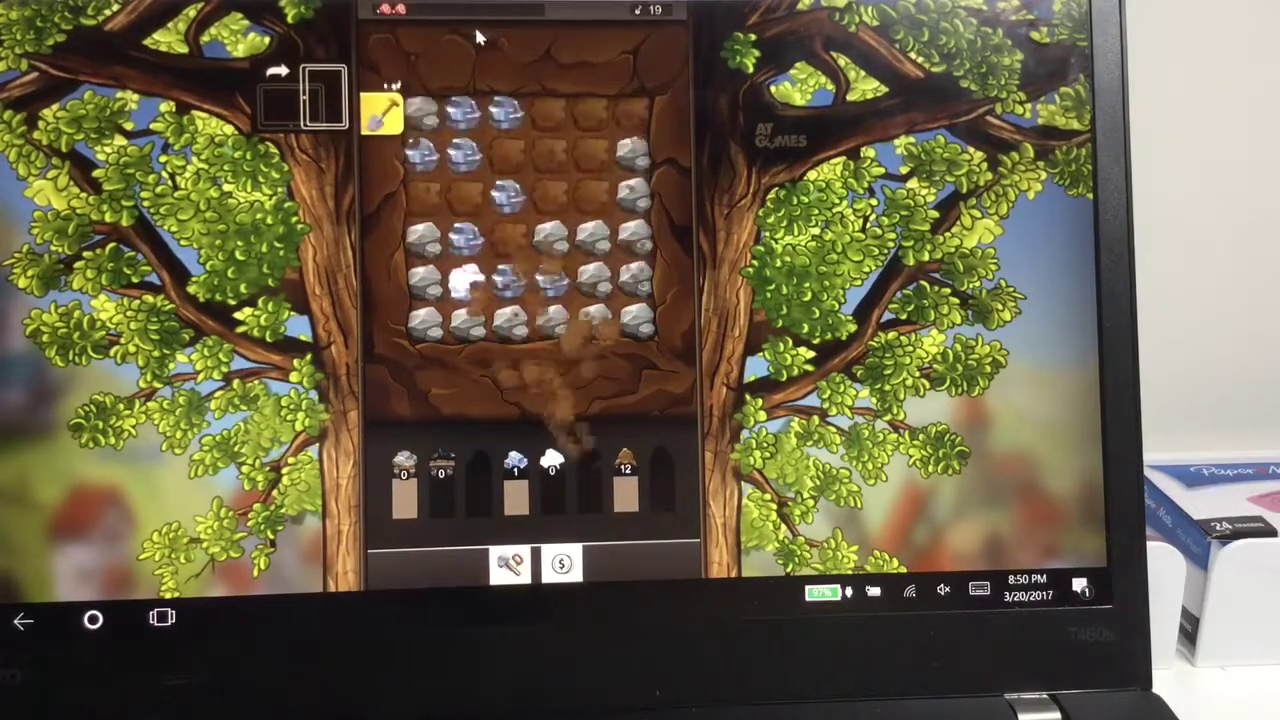
- Mine several linked stone chains across the bottom and left of the board
mouse_move(420, 240)
mouse_down()
mouse_move(620, 285)
mouse_move(585, 255)
mouse_up()
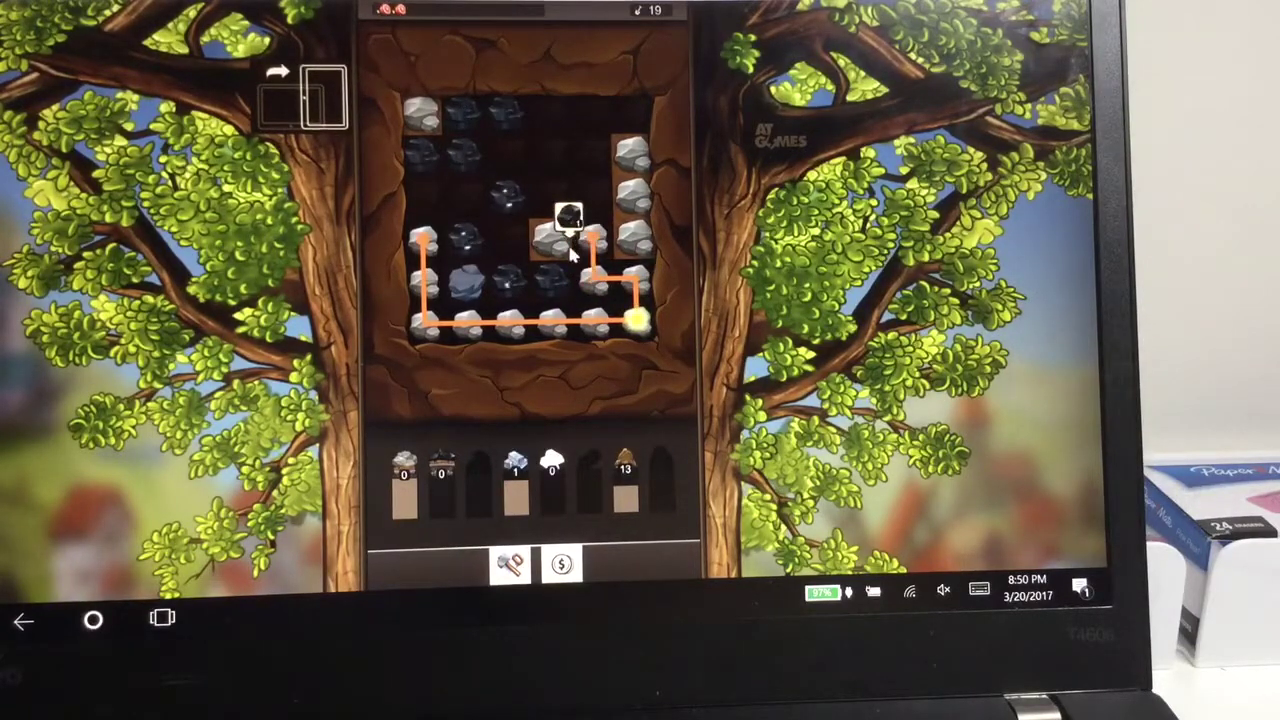
mouse_move(585, 255)
mouse_down()
mouse_move(550, 245)
mouse_move(660, 225)
mouse_move(635, 150)
mouse_up()
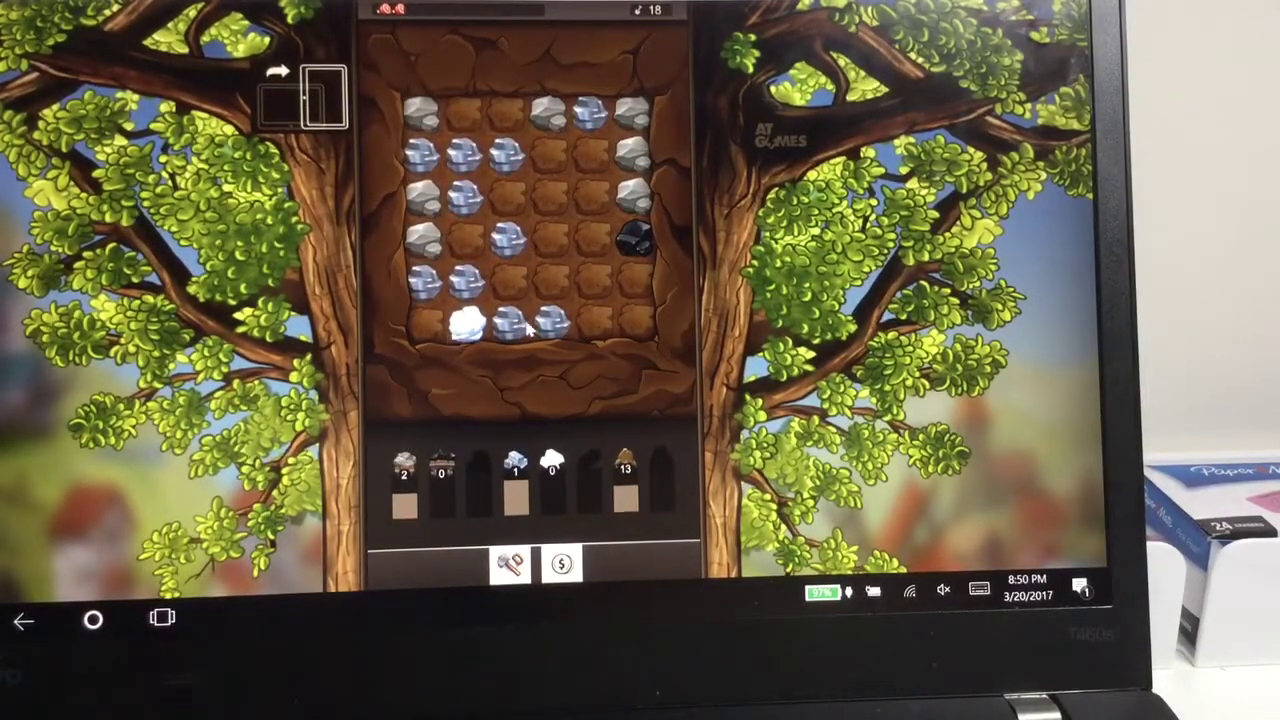
mouse_move(555, 325)
mouse_down()
mouse_move(512, 250)
mouse_move(432, 195)
mouse_move(420, 155)
mouse_up()
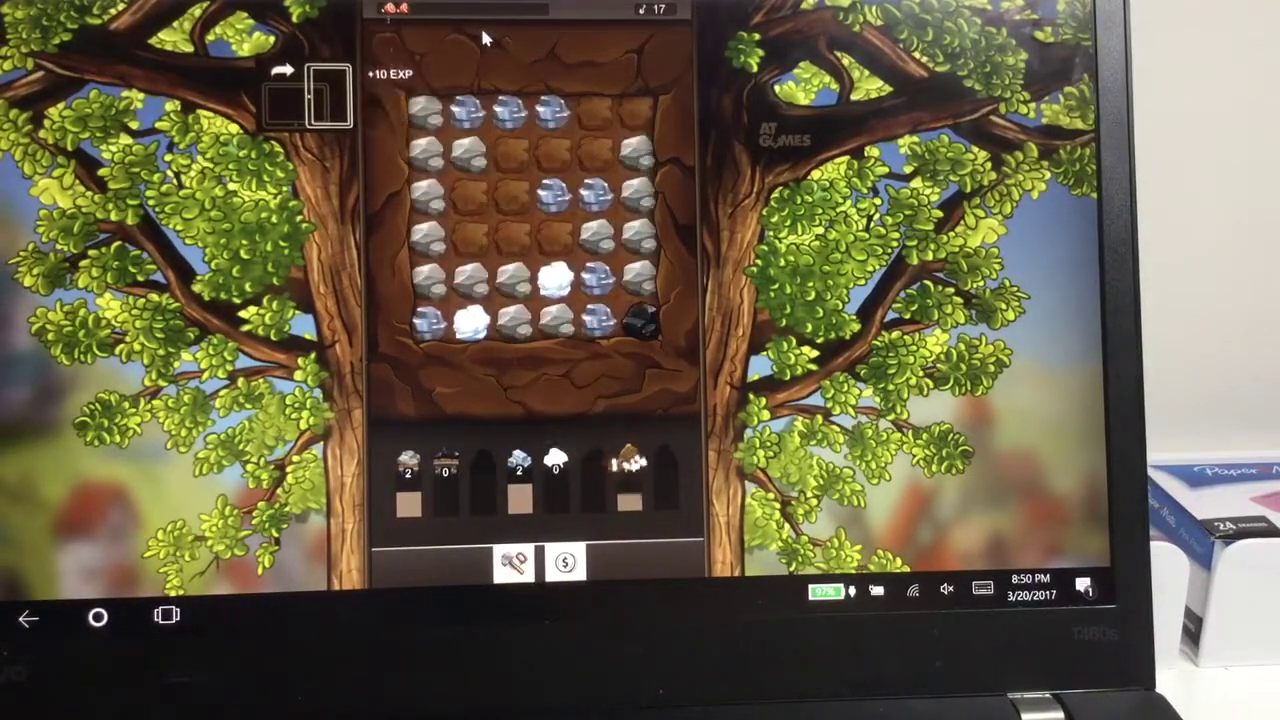
mouse_move(428, 112)
mouse_down()
mouse_move(437, 222)
mouse_move(510, 320)
mouse_move(555, 320)
mouse_up()
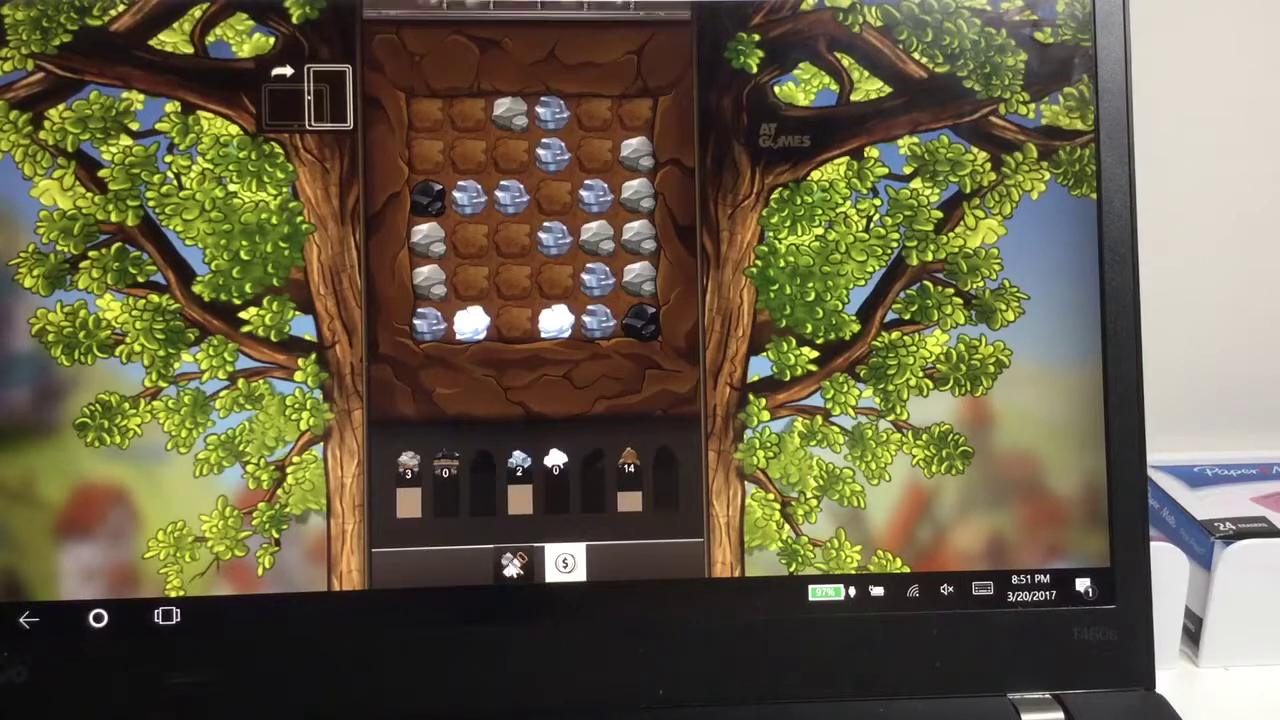
- Dig the board with the shovel and link two more stone chains, lifting ore to 4
click(487, 33)
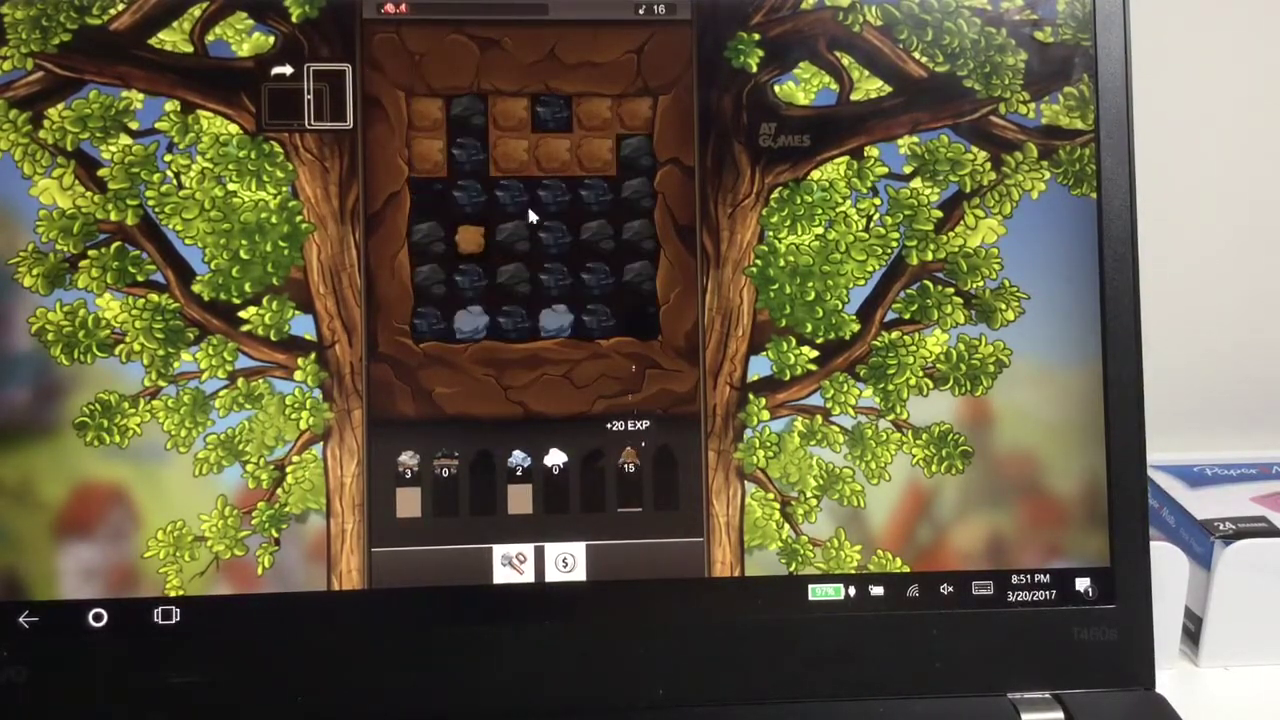
click(461, 247)
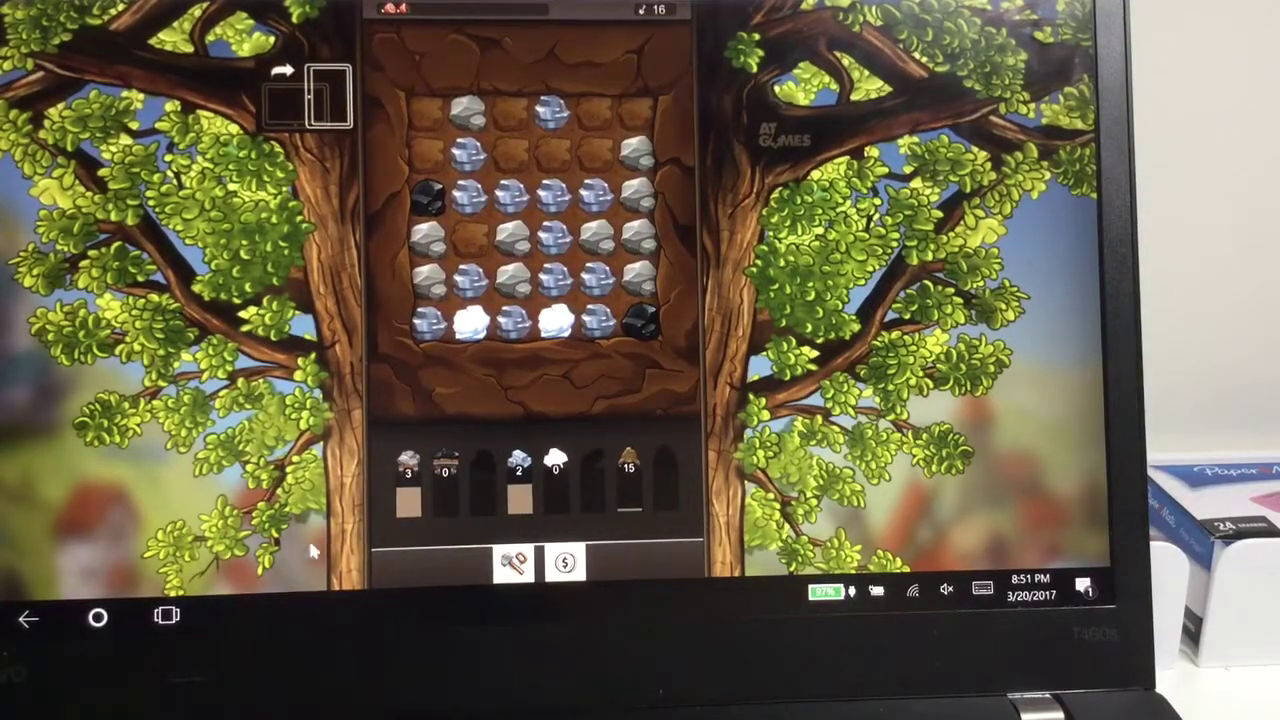
mouse_move(430, 322)
mouse_down()
mouse_move(472, 285)
mouse_move(505, 318)
mouse_move(598, 300)
mouse_move(560, 268)
mouse_move(555, 235)
mouse_move(595, 190)
mouse_move(470, 195)
mouse_move(465, 165)
mouse_up()
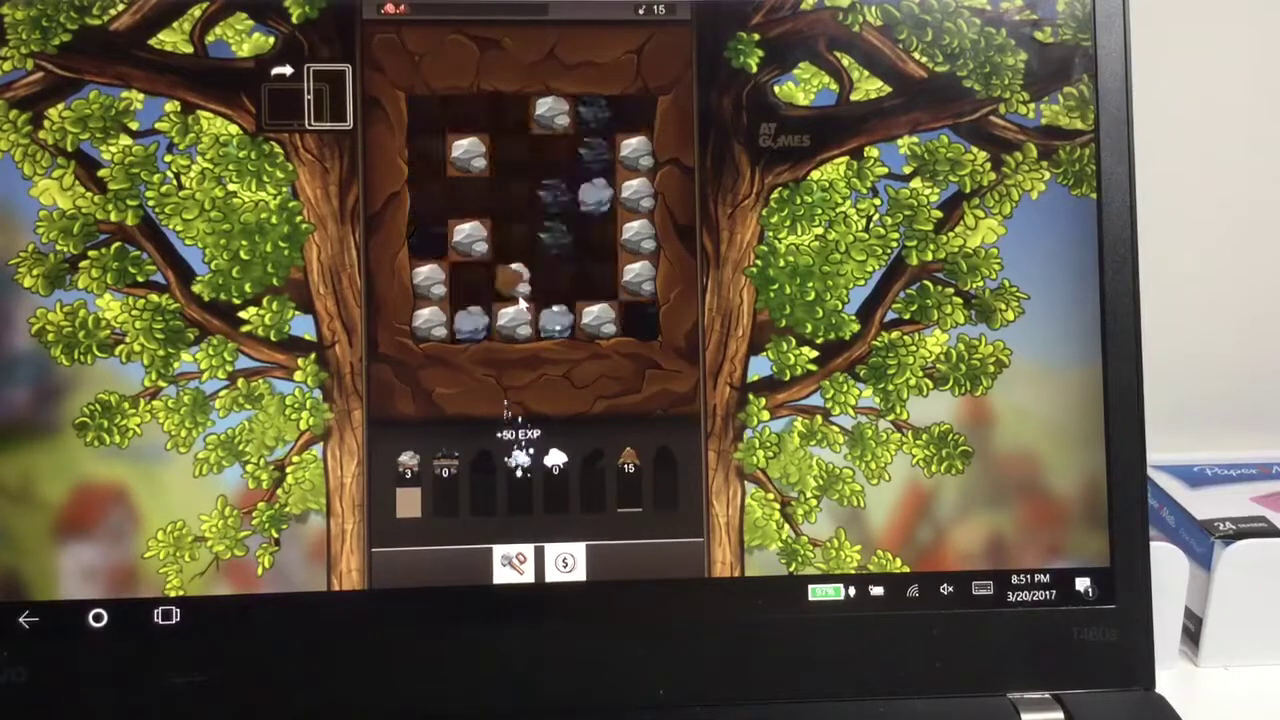
mouse_move(596, 240)
mouse_down()
mouse_move(548, 282)
mouse_move(500, 254)
mouse_move(526, 192)
mouse_move(430, 115)
mouse_move(450, 200)
mouse_up()
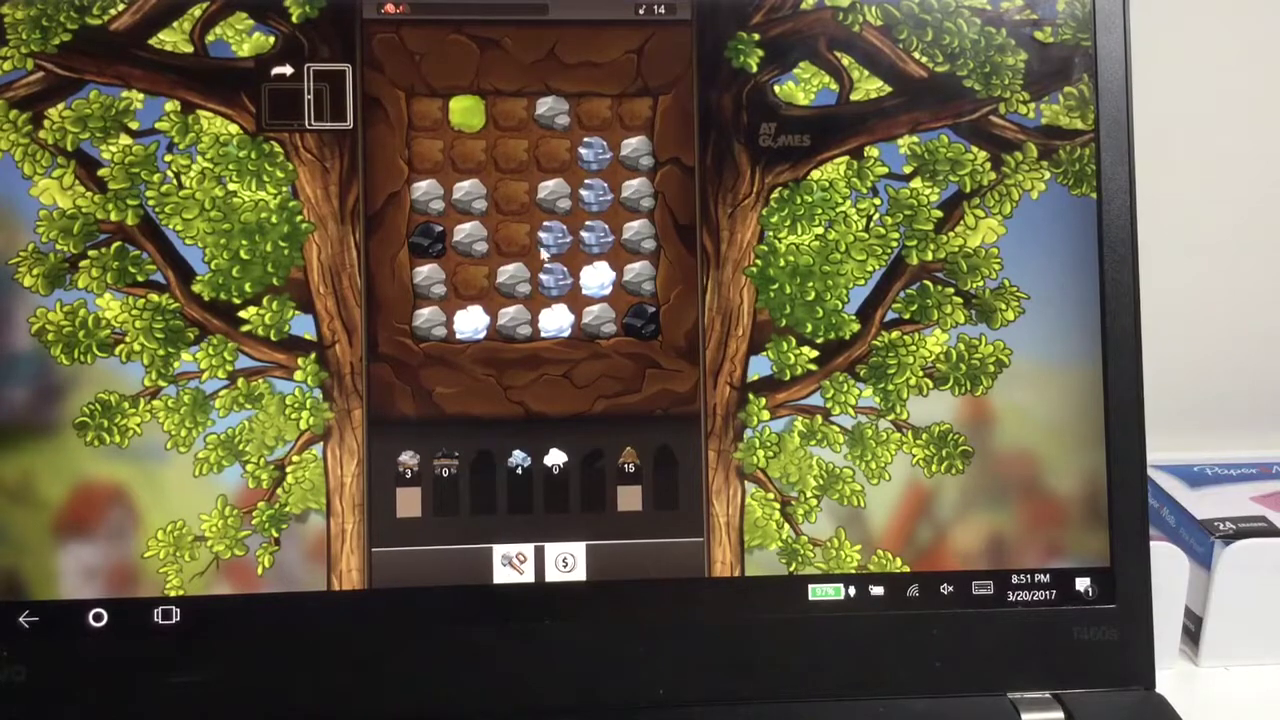
- Mine stone chains down the board, using a digging item between them
drag(428, 200, 510, 285)
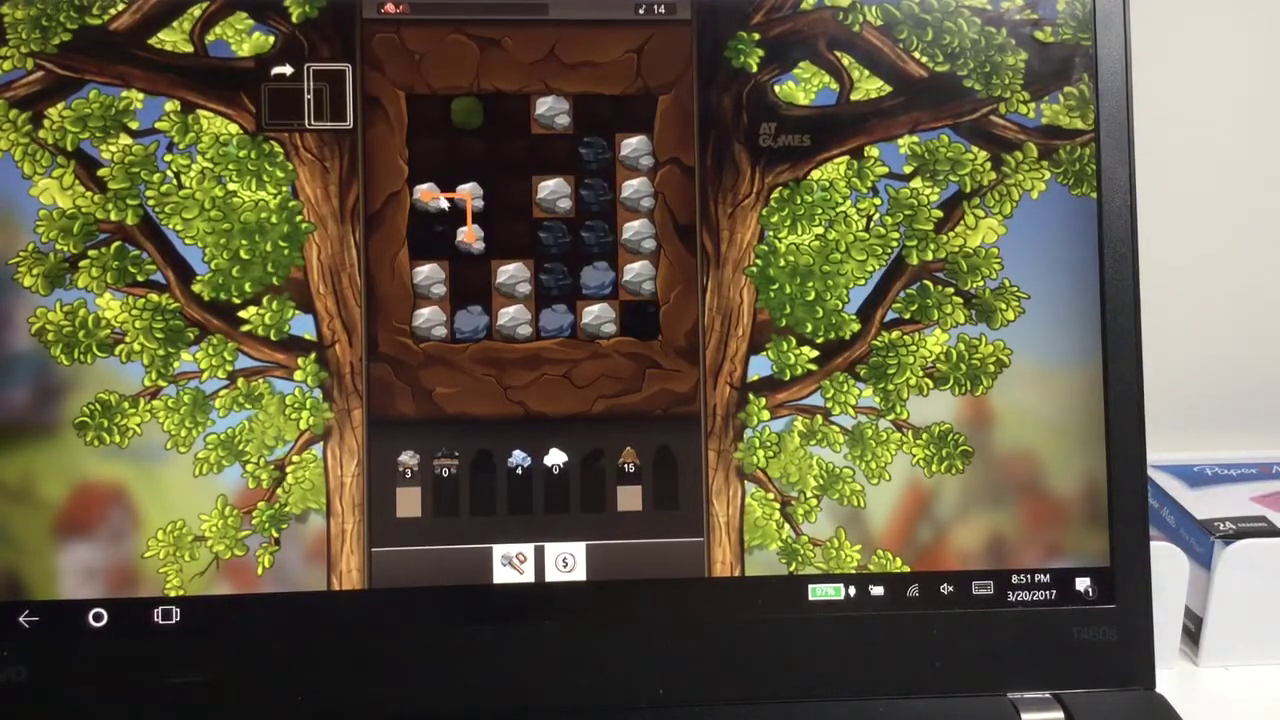
drag(638, 155, 608, 325)
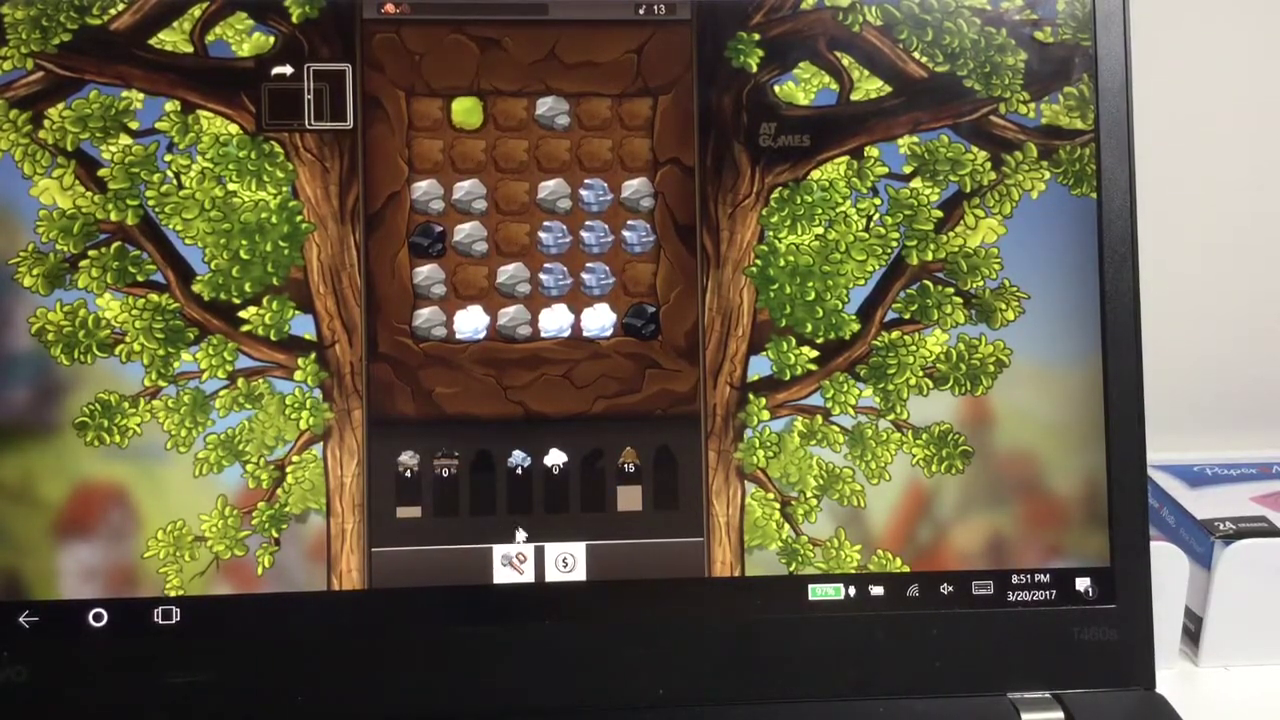
click(512, 562)
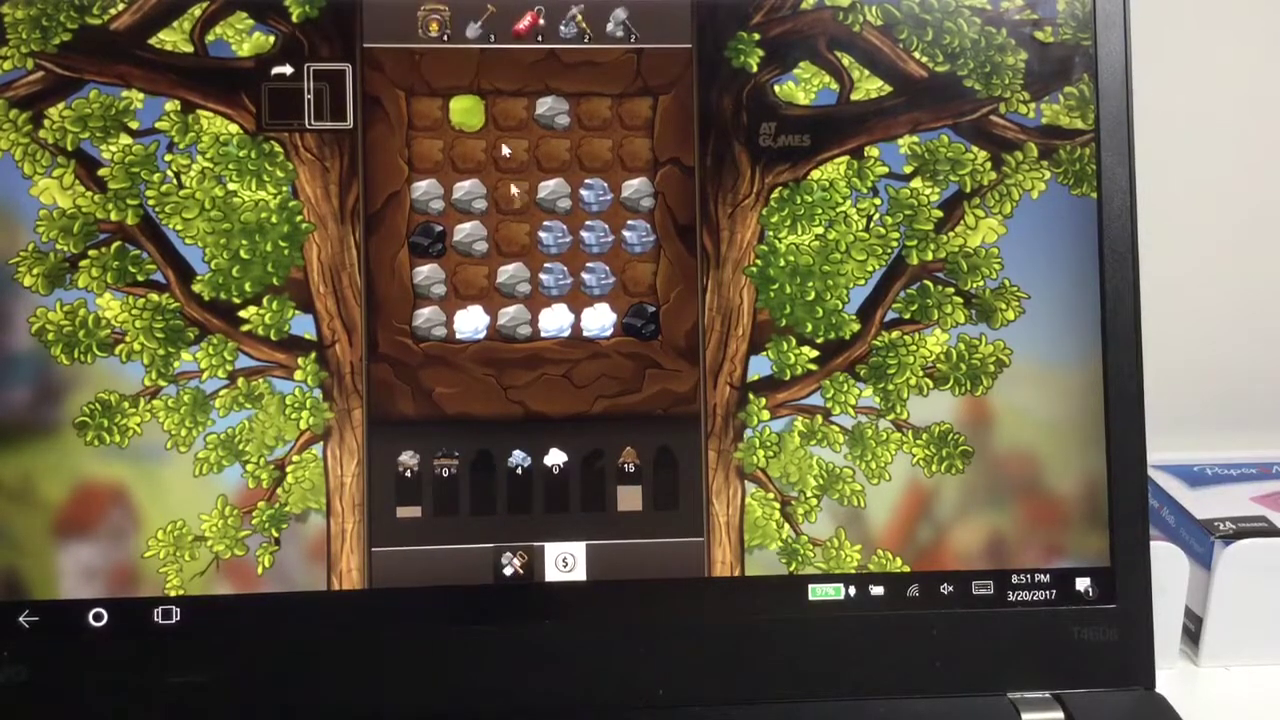
click(490, 27)
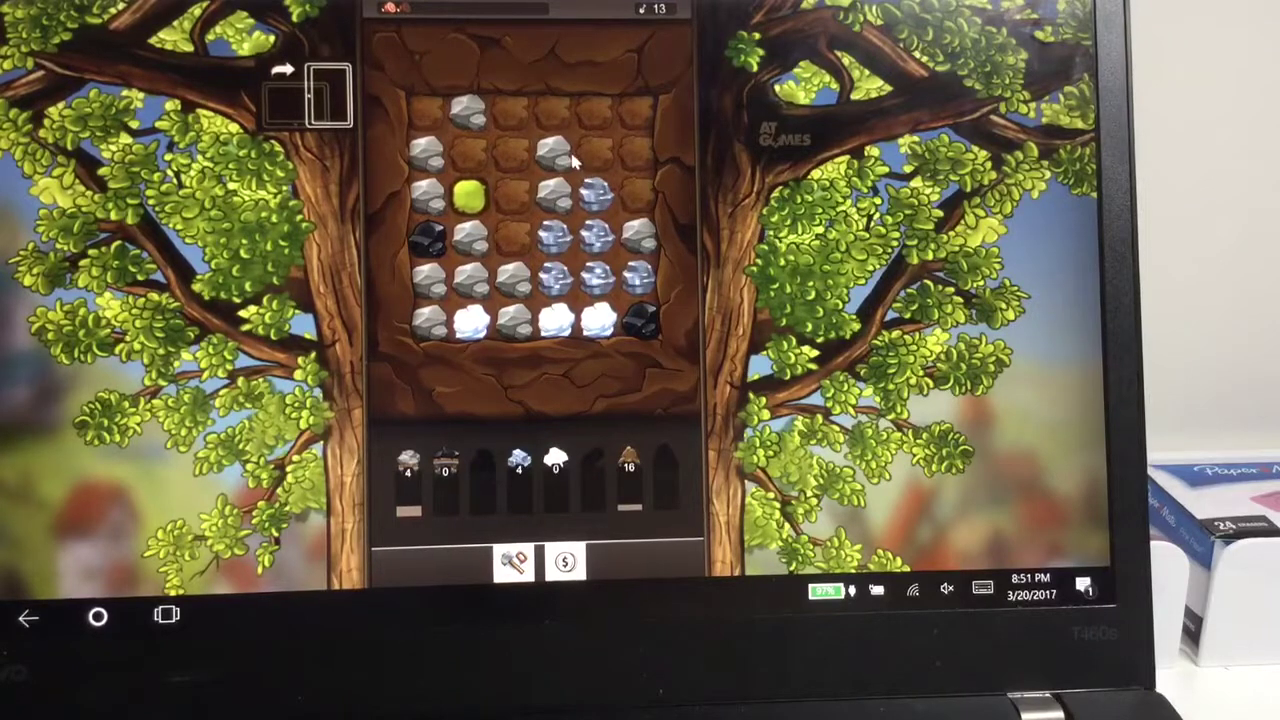
mouse_move(466, 112)
mouse_down()
mouse_move(438, 198)
mouse_move(463, 288)
mouse_up()
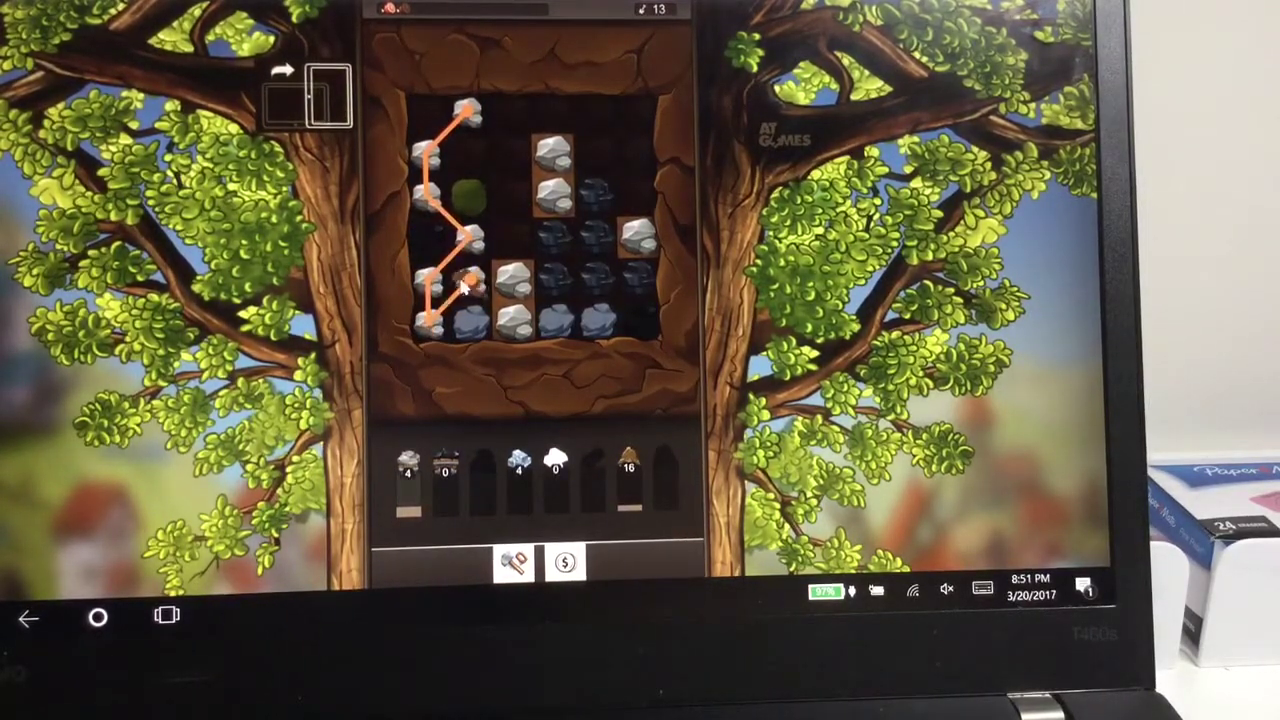
drag(463, 288, 510, 321)
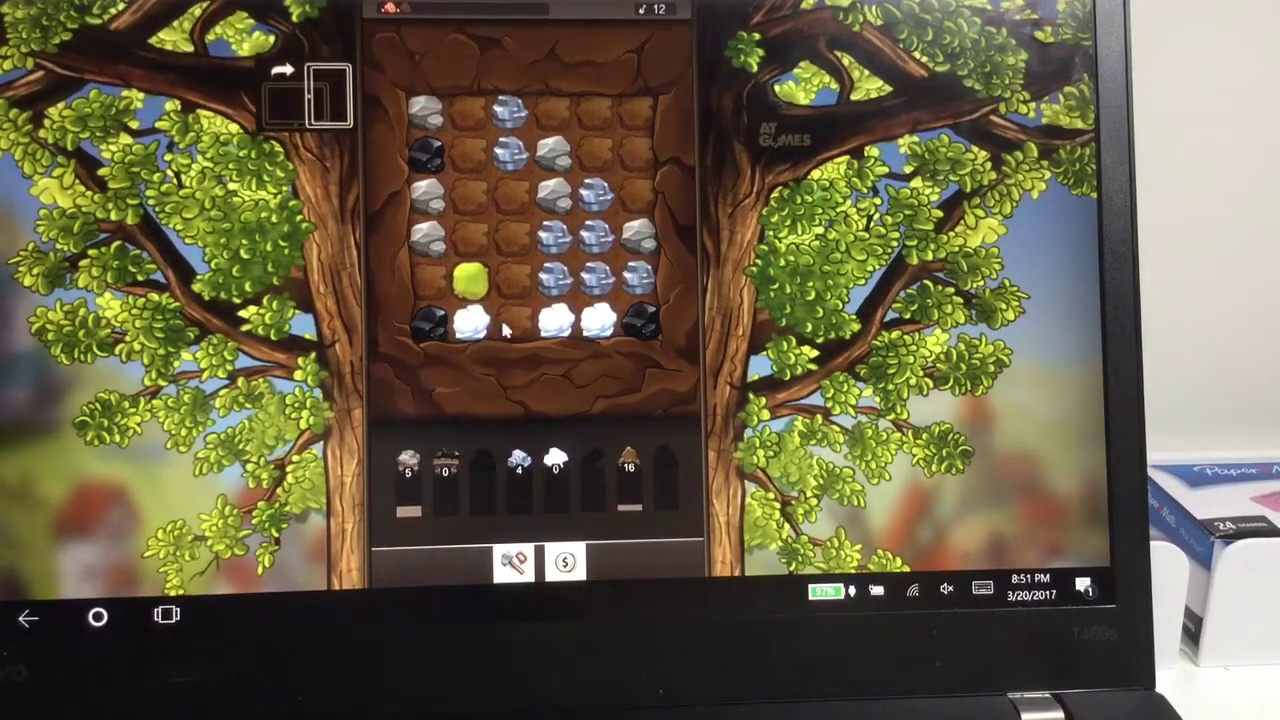
- Mine a chain of ore from the bottom row, then refill the board with an item
mouse_move(512, 322)
mouse_down()
mouse_move(515, 205)
mouse_move(489, 62)
mouse_up()
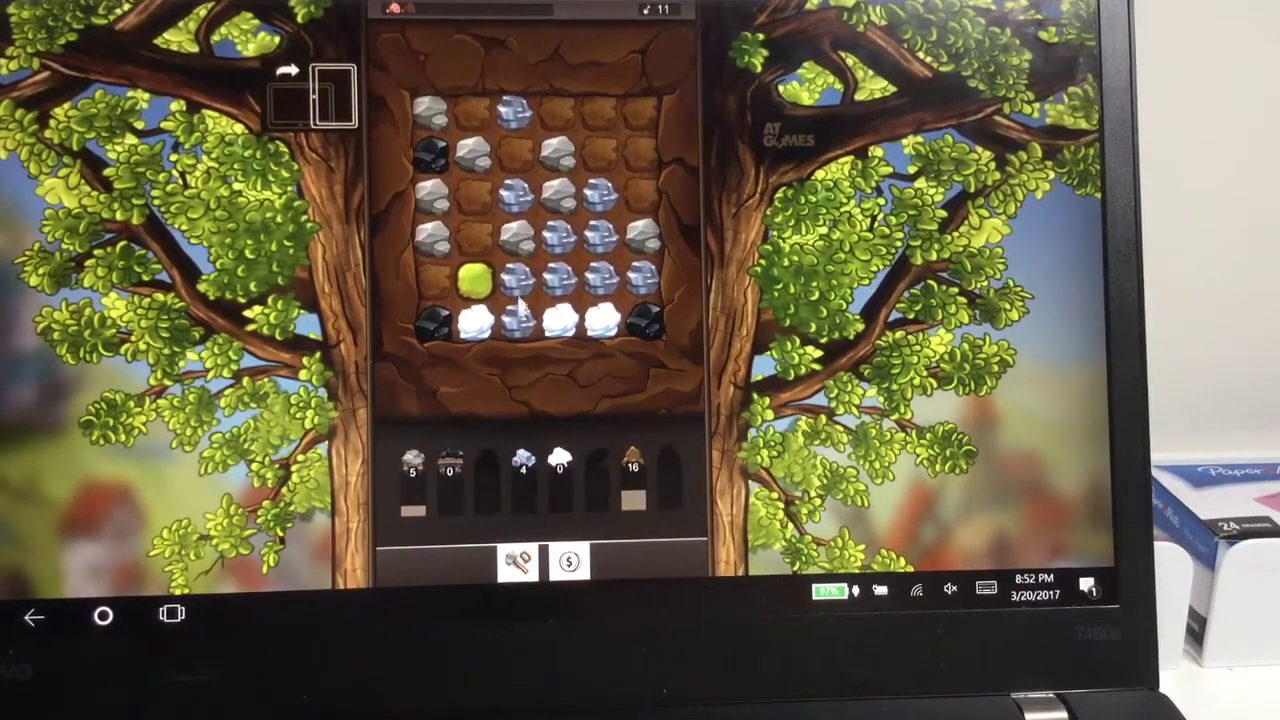
drag(516, 318, 605, 245)
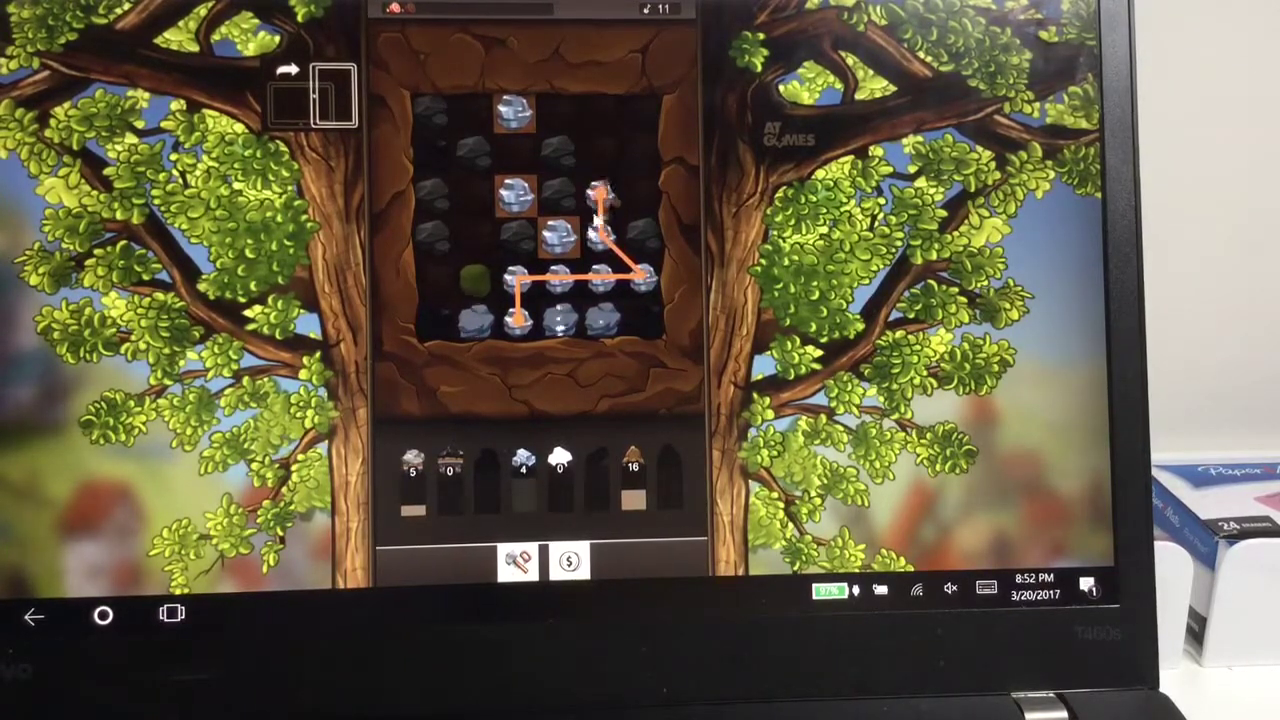
drag(605, 245, 525, 205)
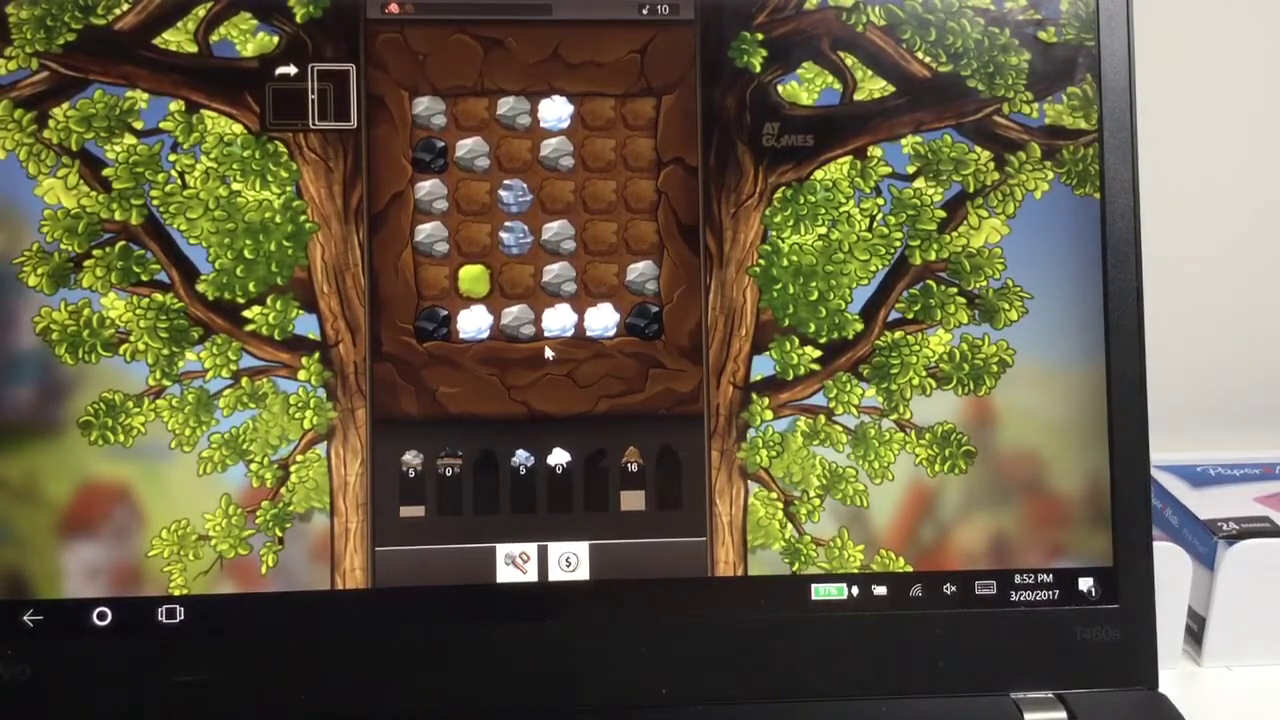
click(517, 562)
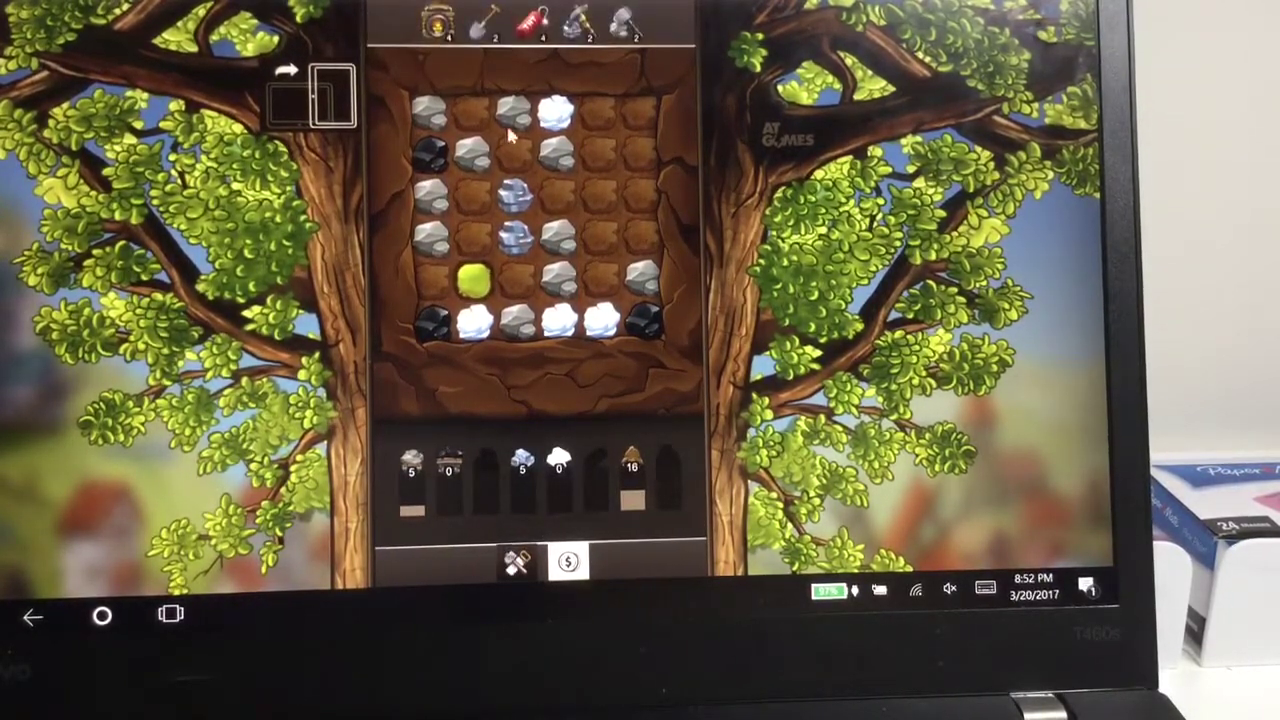
click(475, 32)
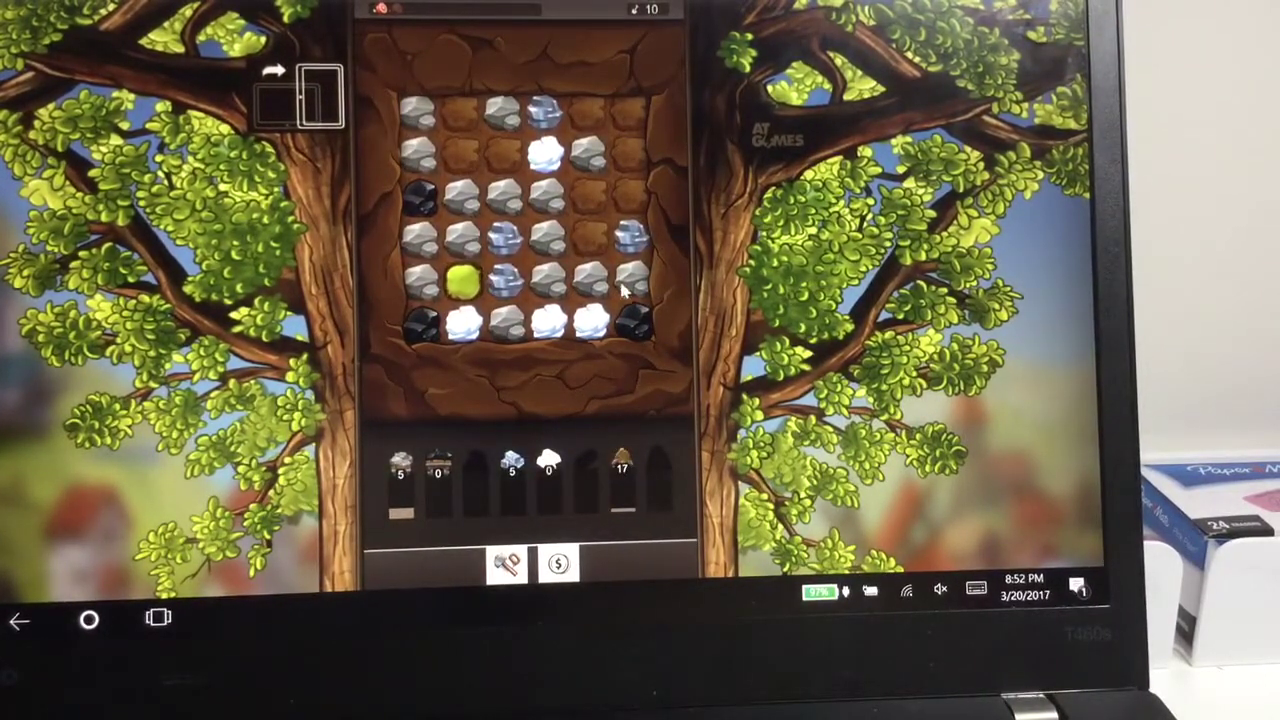
- Link and collect a long rock chain from the fifth row
drag(630, 285, 540, 278)
drag(545, 232, 560, 188)
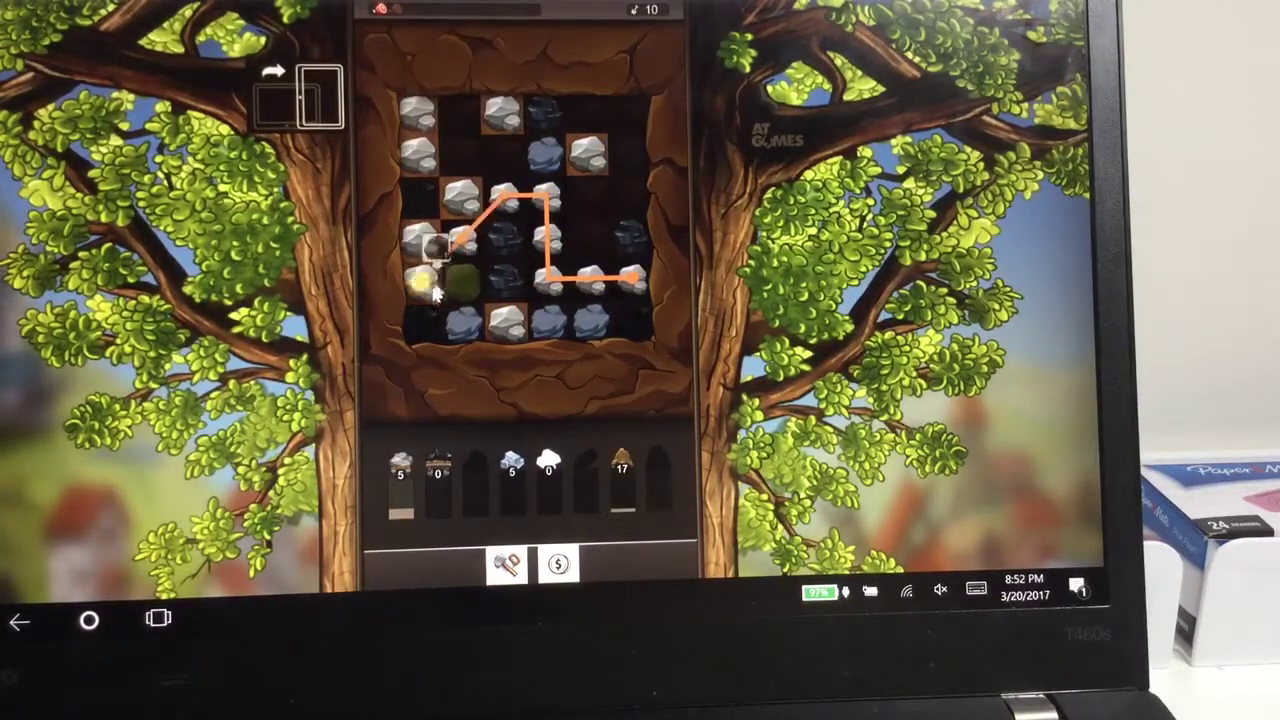
drag(435, 290, 428, 295)
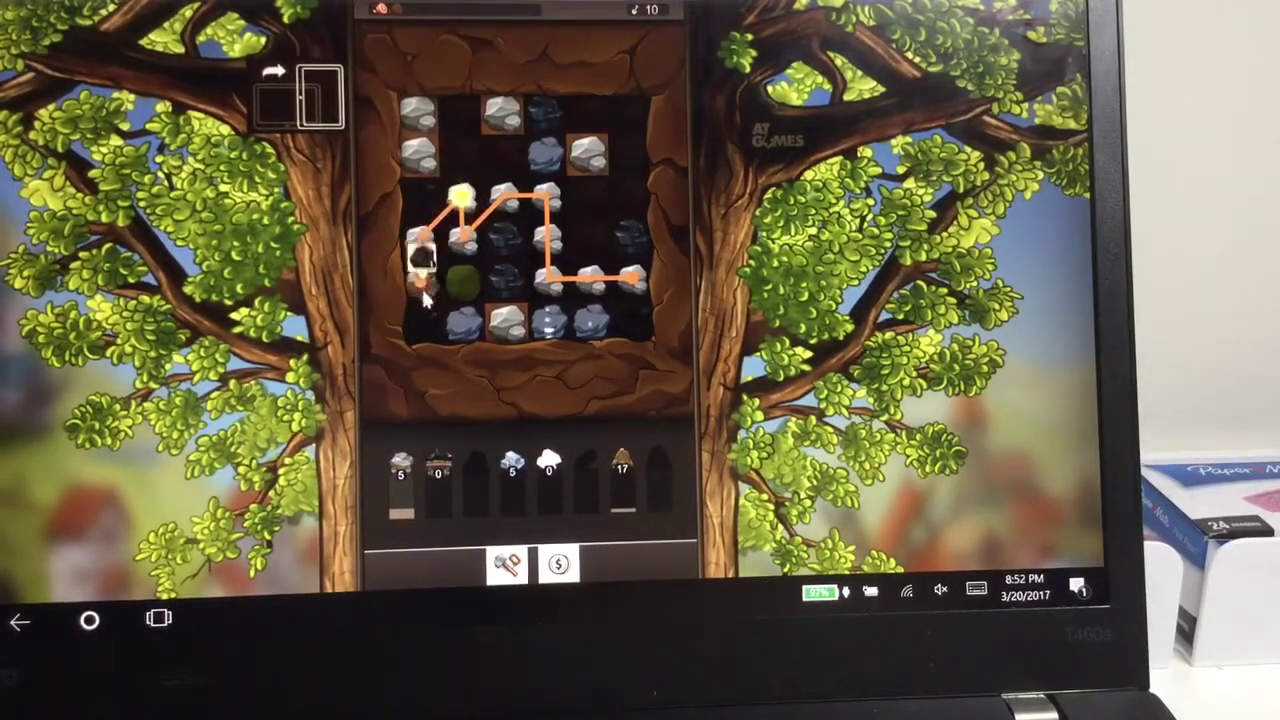
mouse_move(428, 295)
mouse_down()
mouse_move(465, 215)
mouse_move(455, 263)
mouse_move(420, 285)
mouse_move(415, 230)
mouse_move(455, 190)
mouse_move(410, 160)
mouse_move(415, 118)
mouse_up()
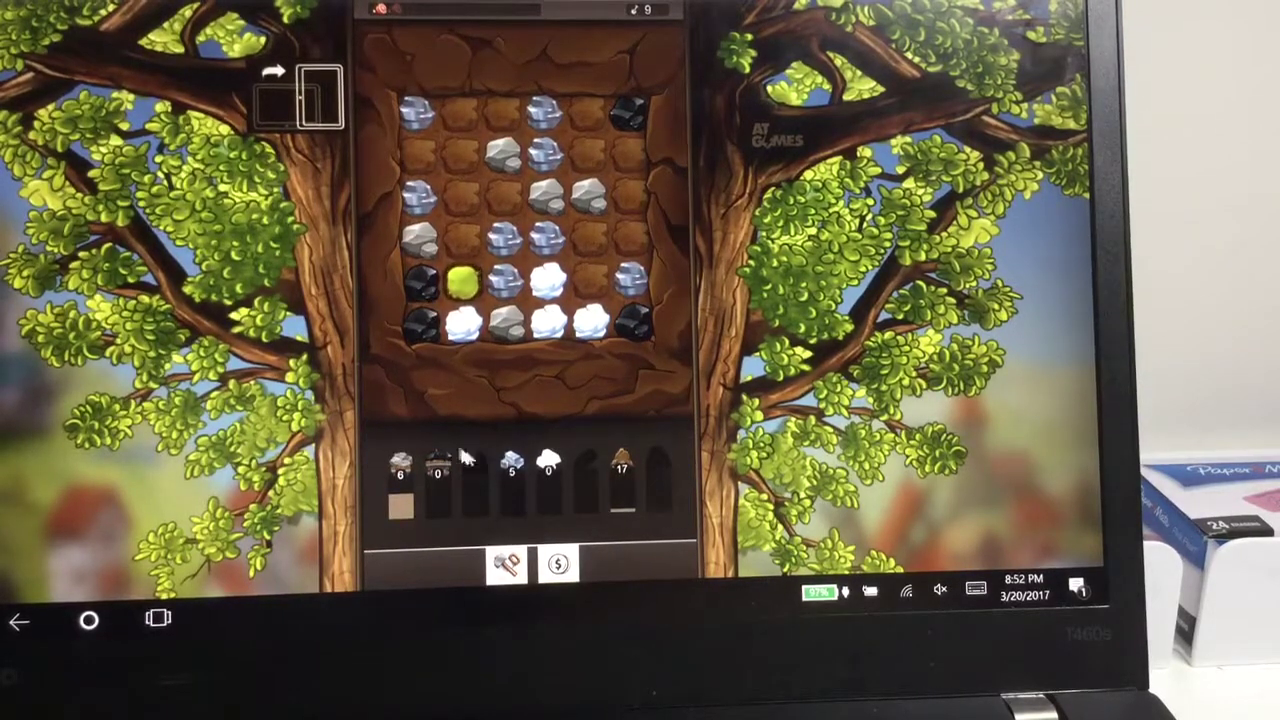
- Collect the bottom-row white blobs and another stone chain, leaving 7 moves, then bring up the tools
click(545, 325)
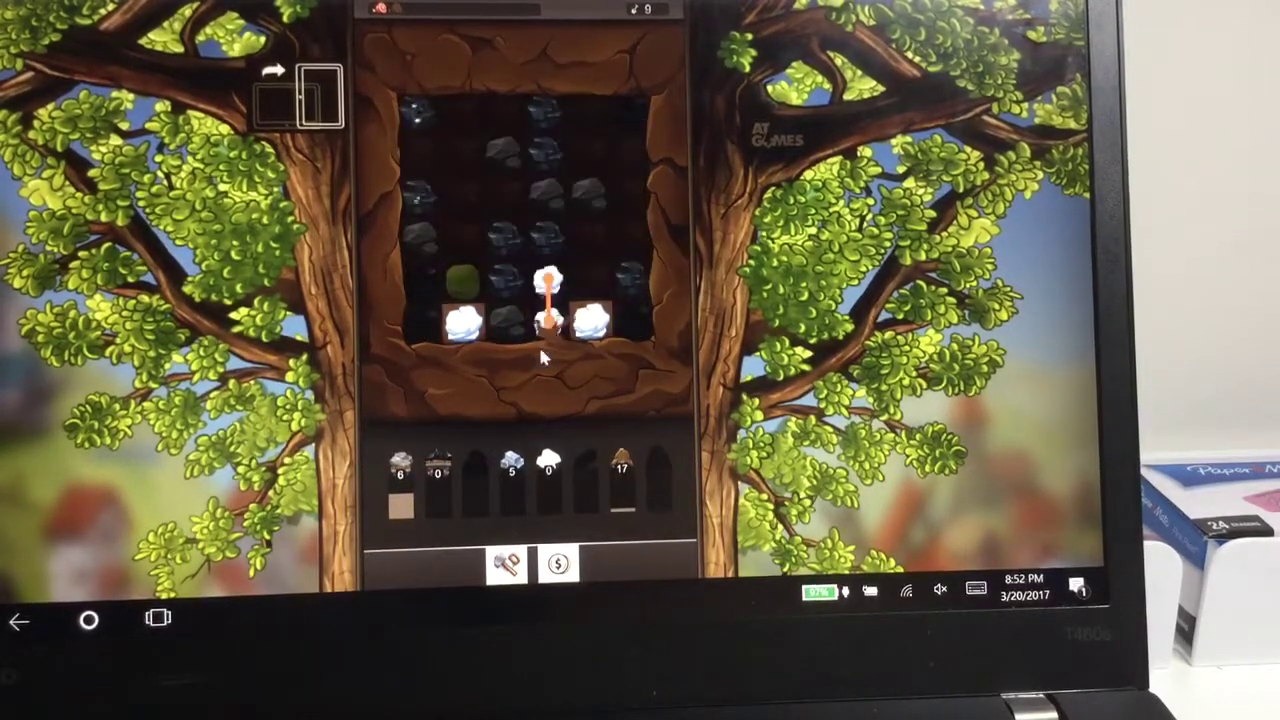
click(590, 322)
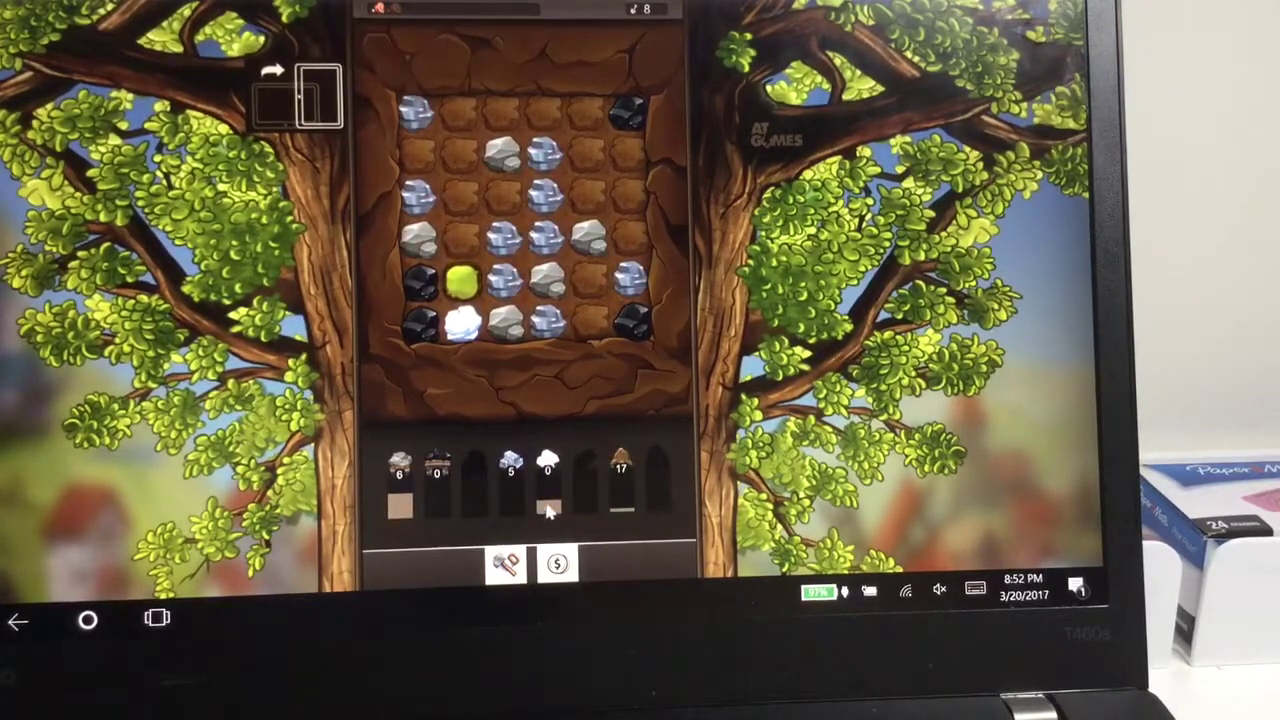
click(534, 330)
drag(508, 290, 543, 150)
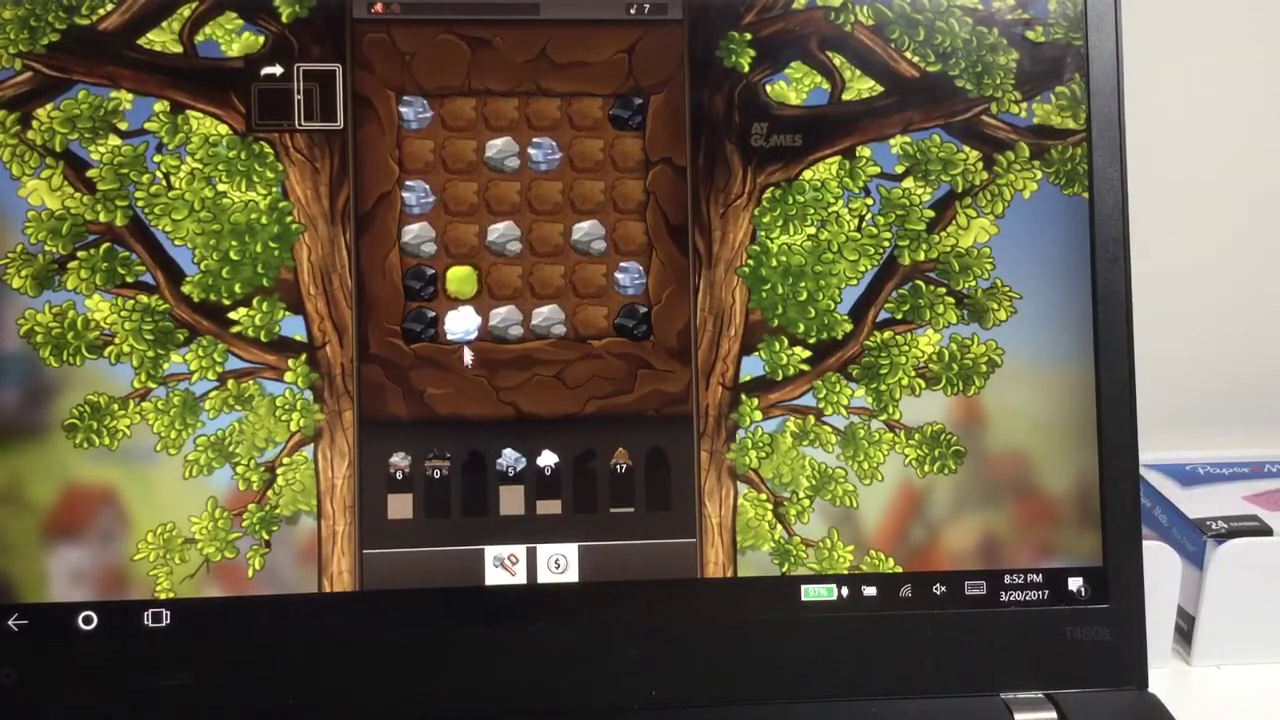
click(507, 563)
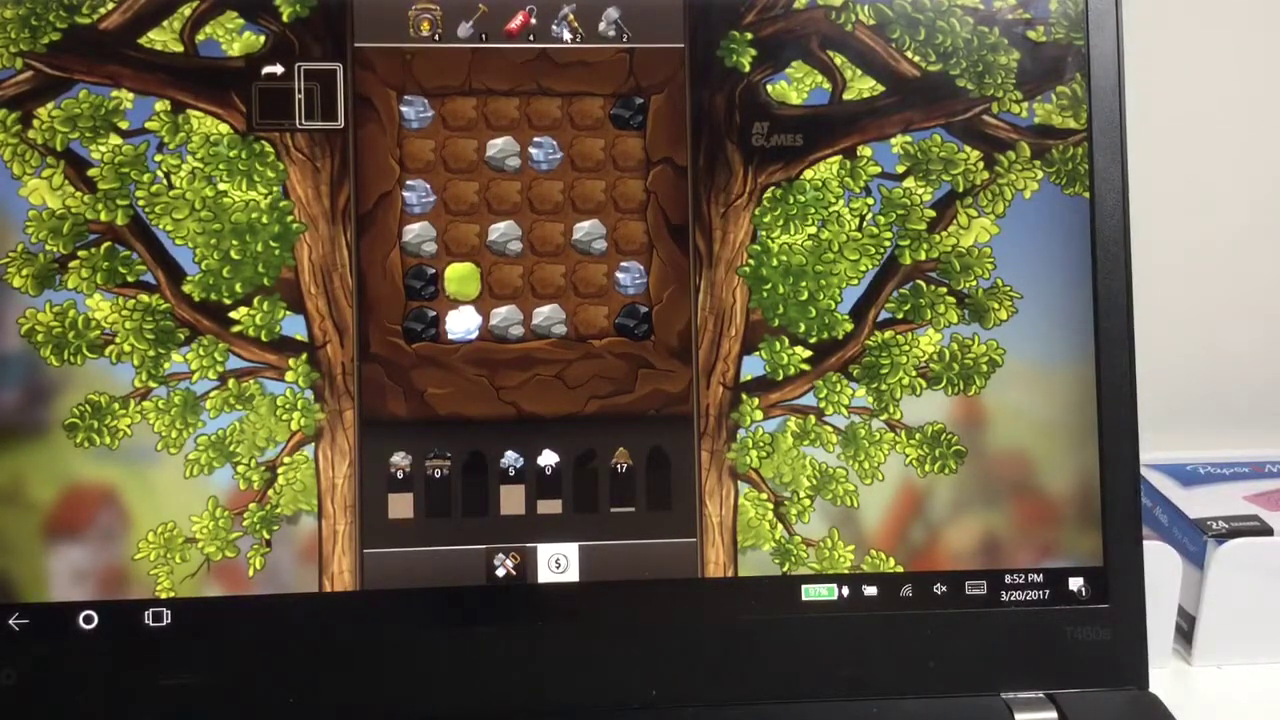
- Use the shovel and a stone-smashing item, then dig a dirt chain to the glowing tile
click(482, 28)
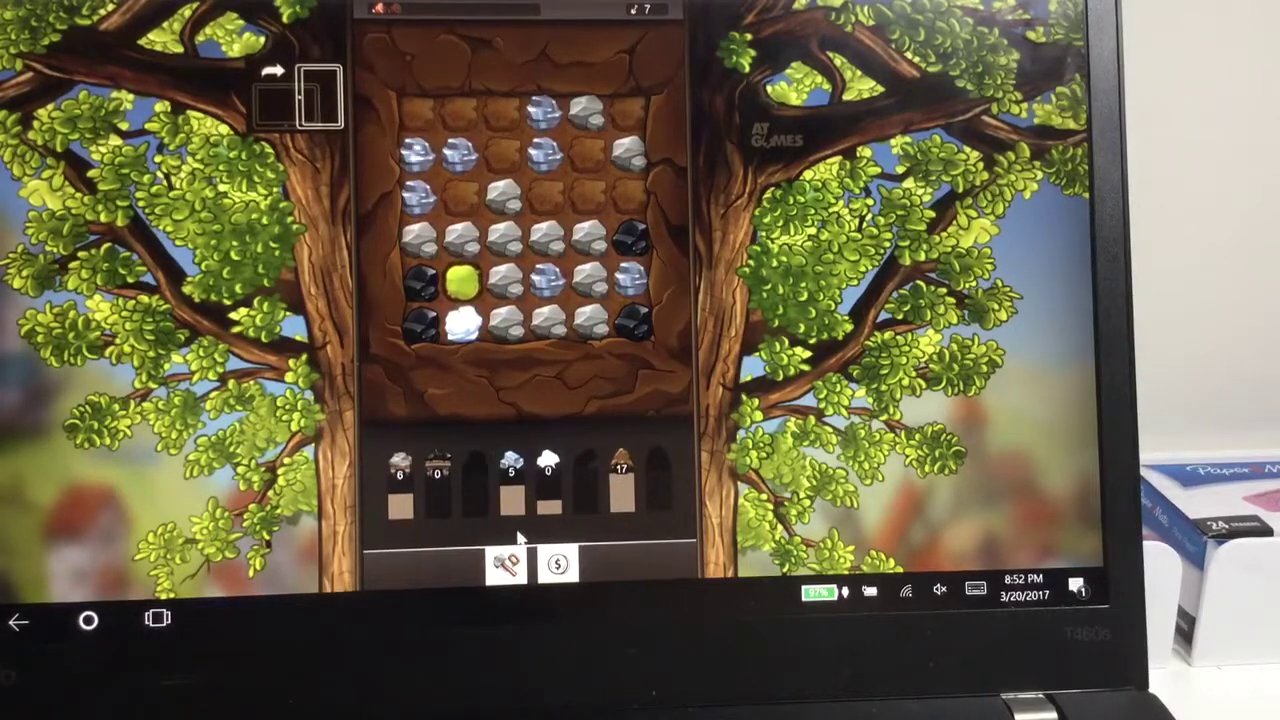
click(507, 563)
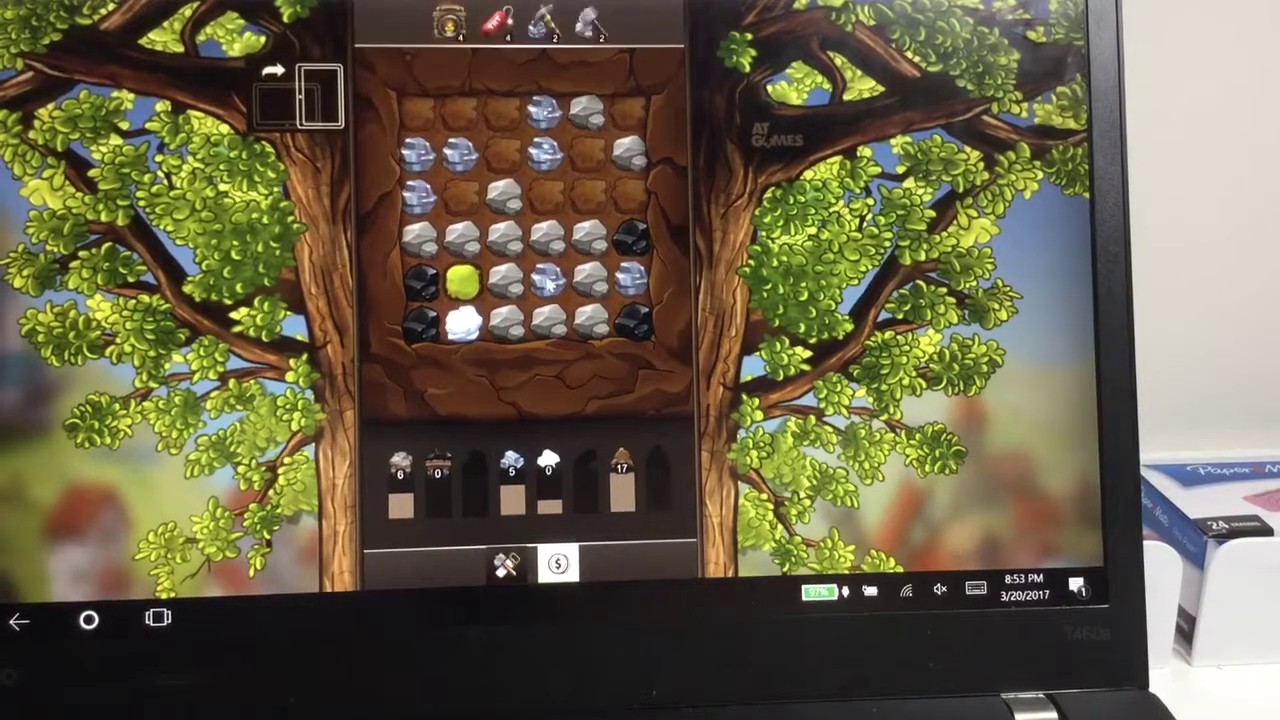
click(588, 30)
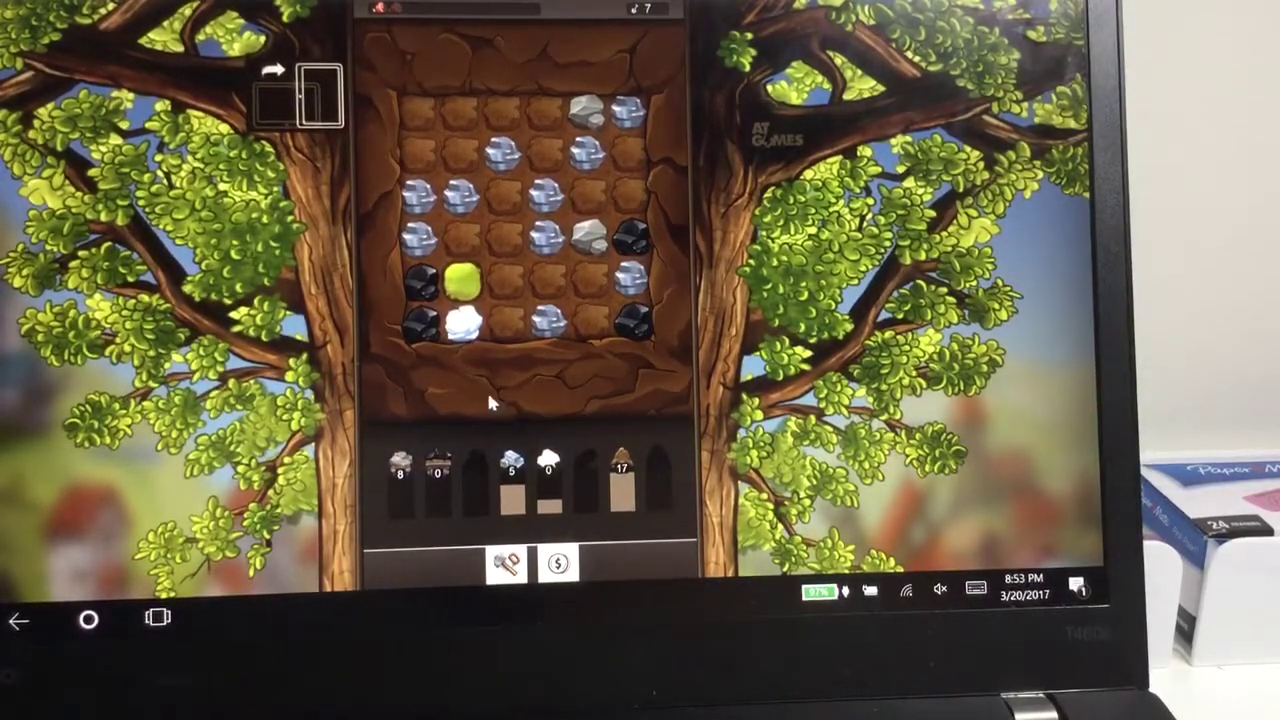
drag(626, 156, 498, 112)
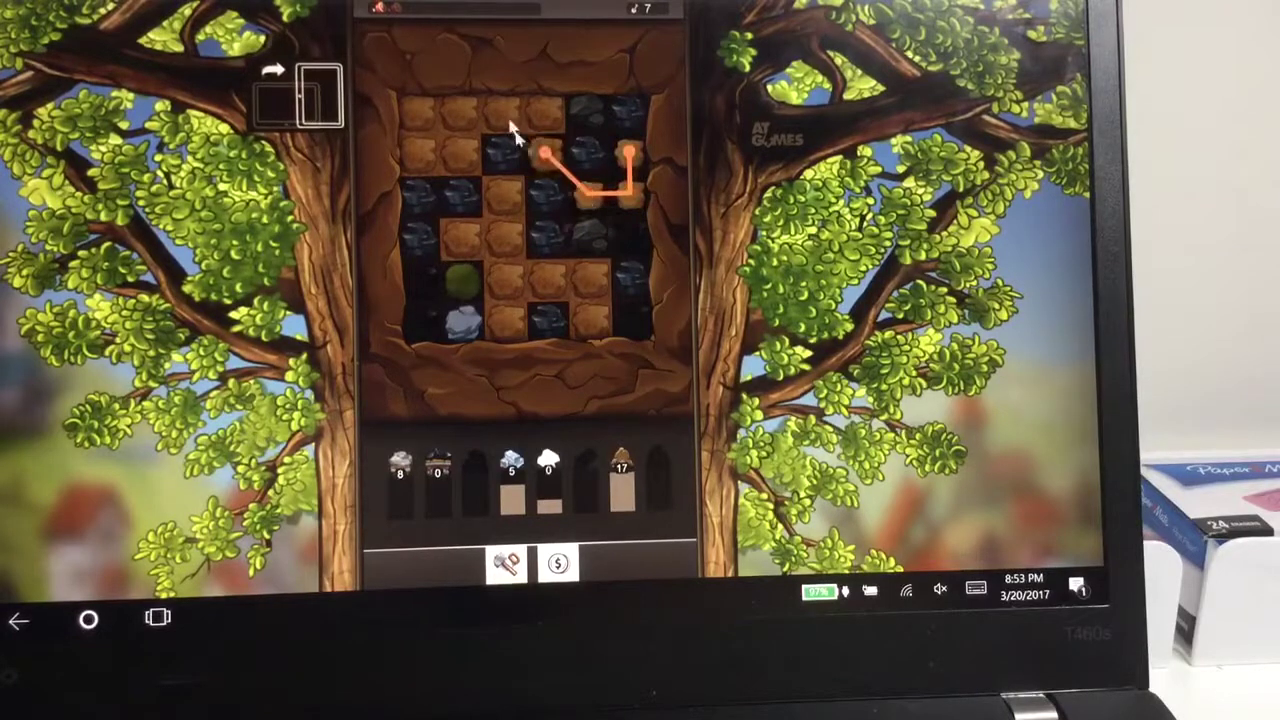
drag(508, 112, 476, 178)
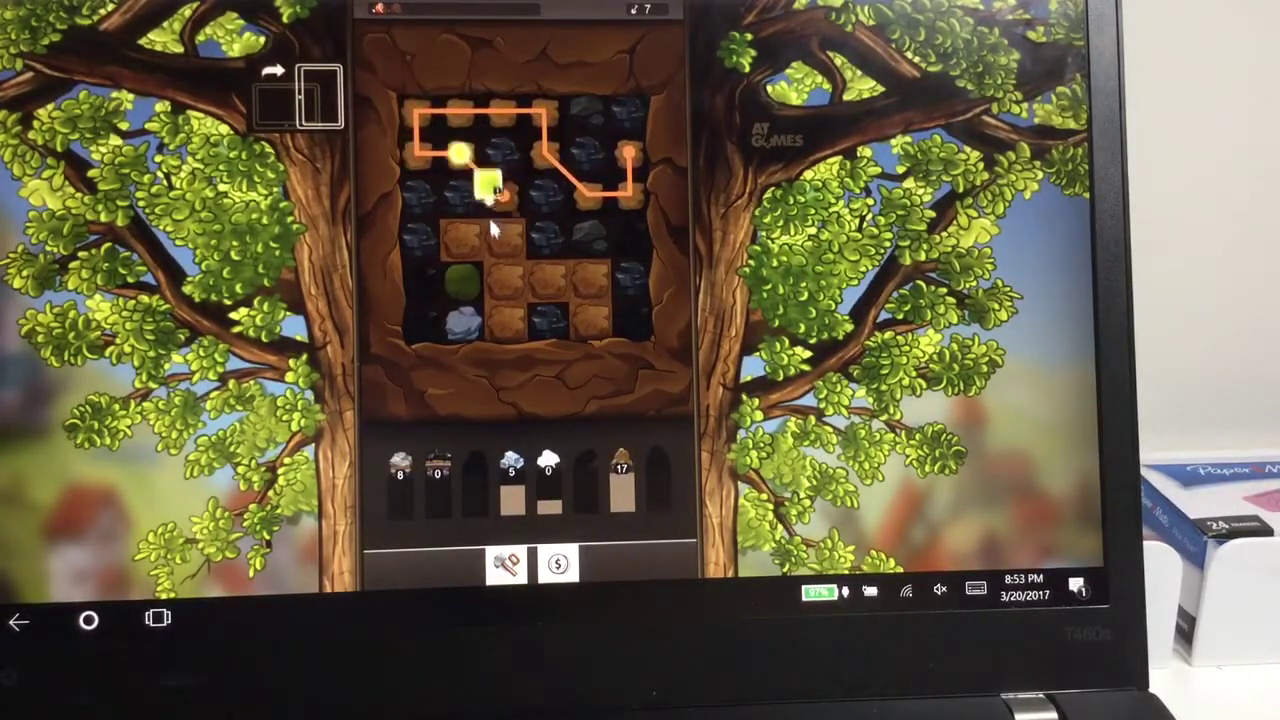
mouse_move(499, 248)
mouse_down()
mouse_move(510, 195)
mouse_move(482, 232)
mouse_move(585, 290)
mouse_move(590, 343)
mouse_up()
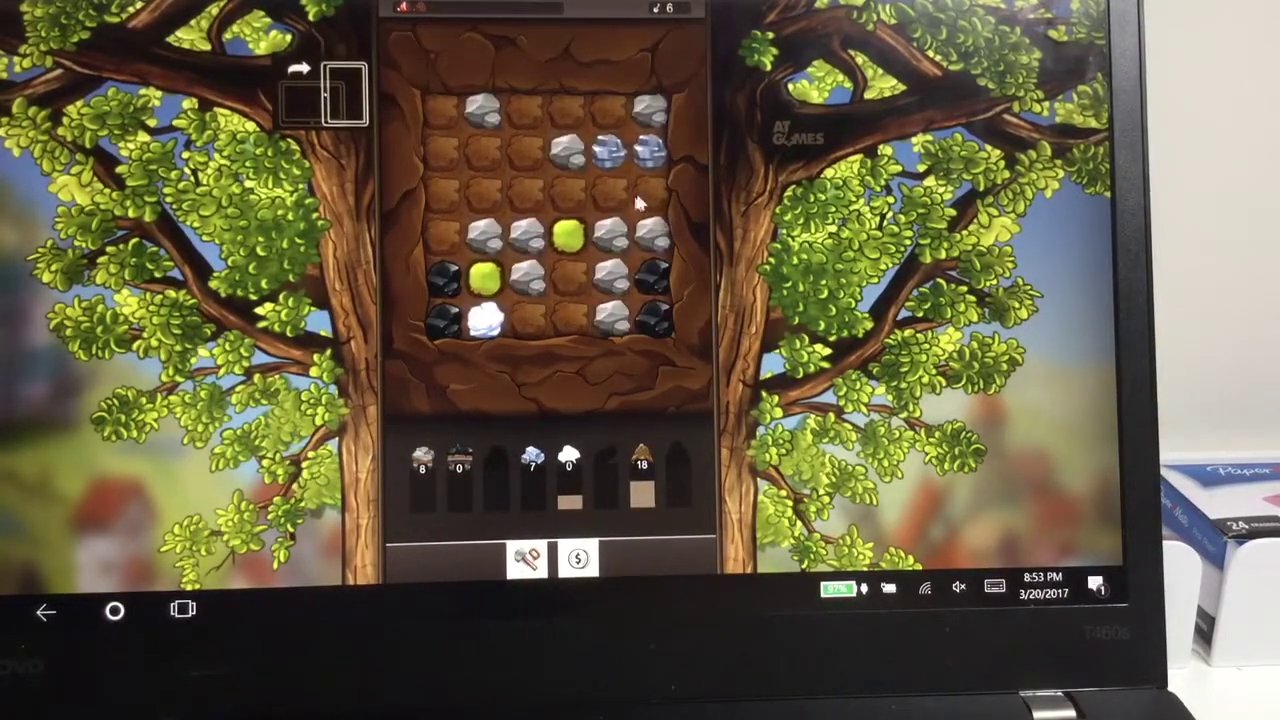
- Dig a dirt chain along the third row and clear the green gems with an item
drag(652, 192, 497, 203)
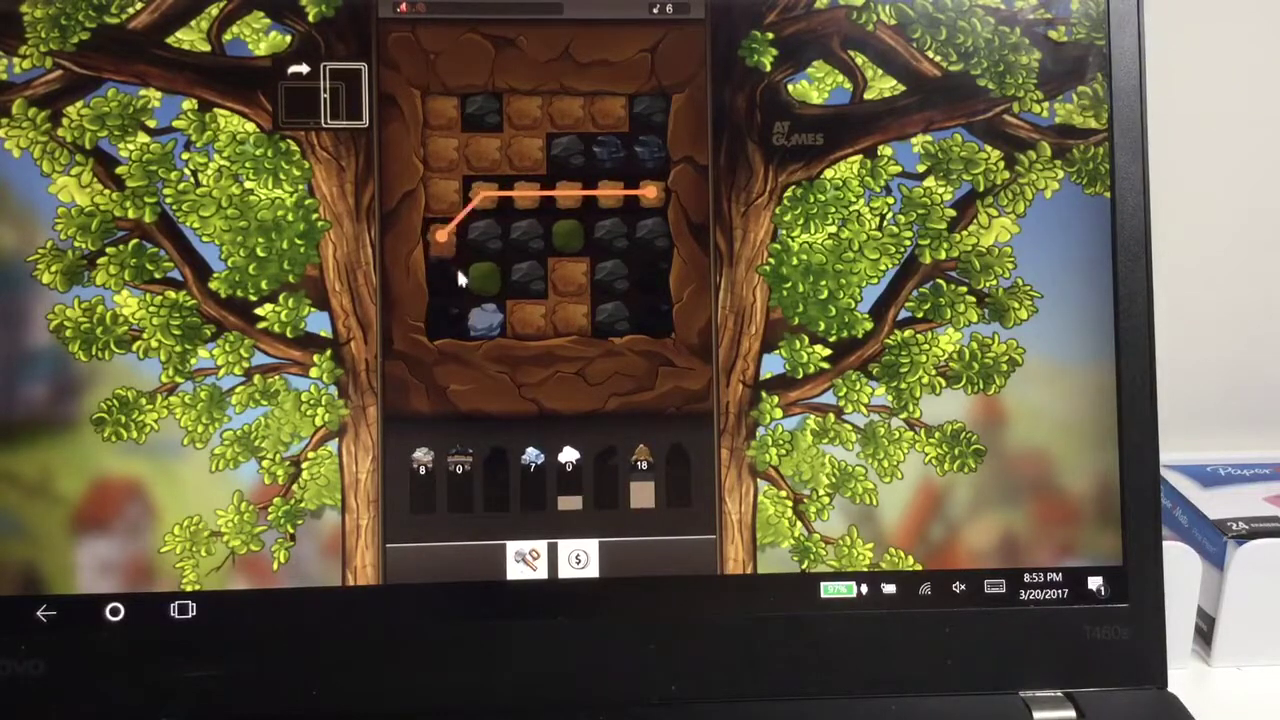
mouse_move(456, 265)
mouse_down()
mouse_move(478, 150)
mouse_move(530, 118)
mouse_move(603, 122)
mouse_up()
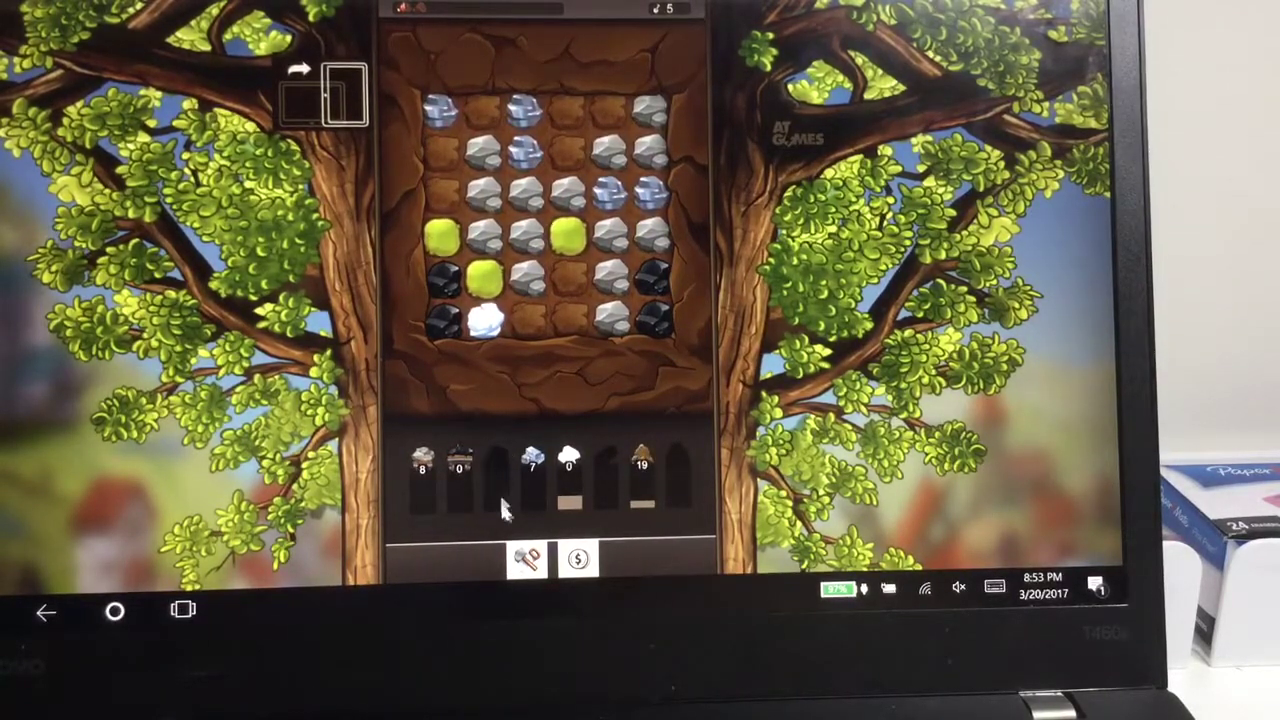
click(475, 32)
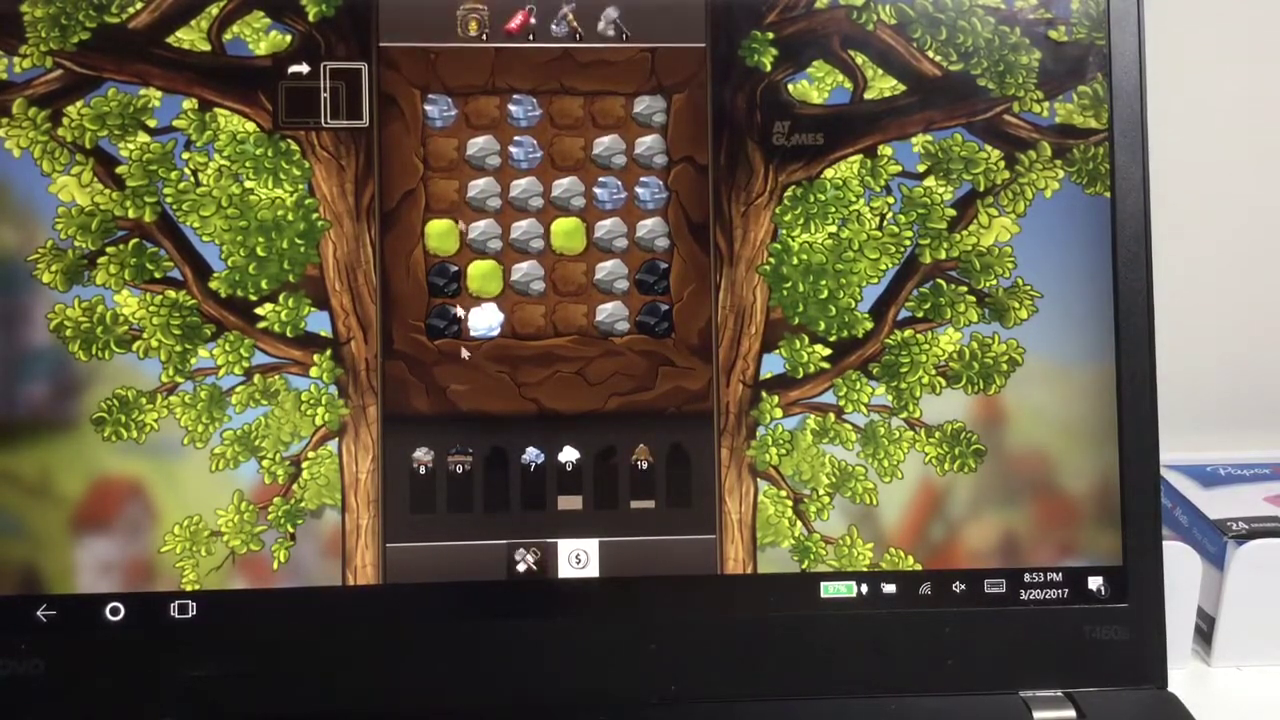
click(475, 32)
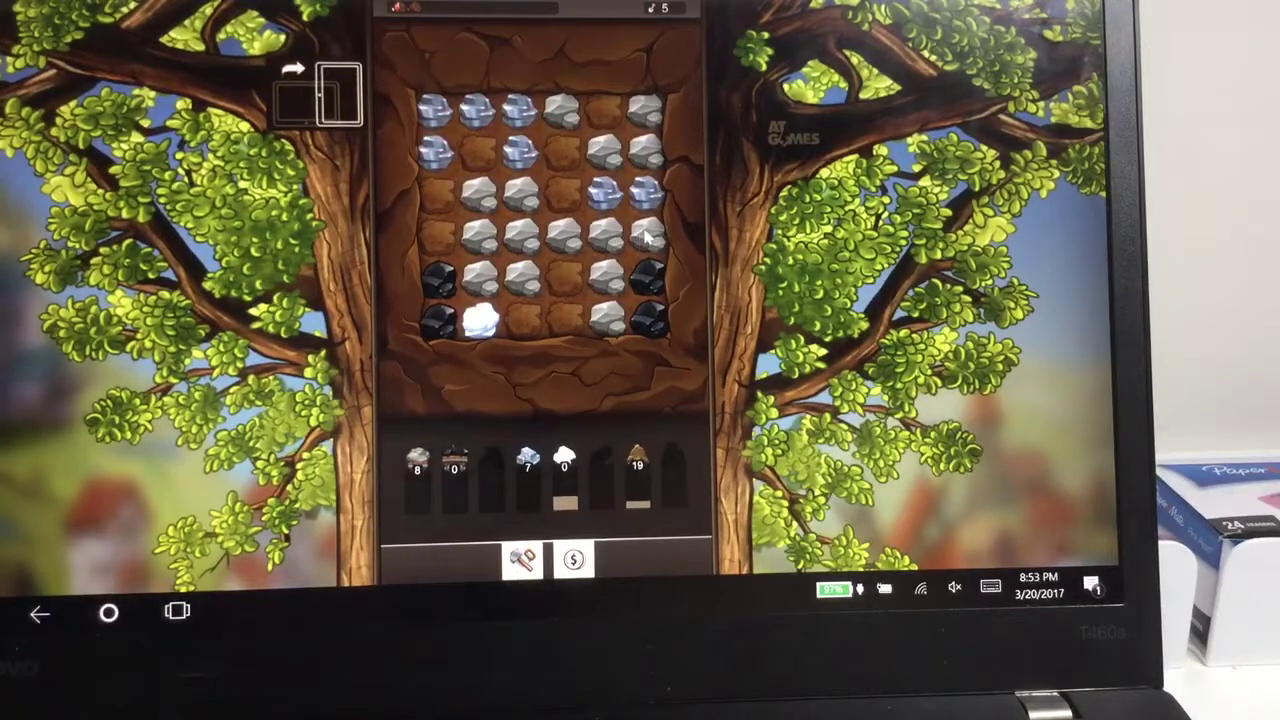
- Mine a rock chain to the coal and a long dirt chain toward the glowing tile
mouse_move(615, 322)
mouse_down()
mouse_move(562, 243)
mouse_move(478, 238)
mouse_move(495, 268)
mouse_up()
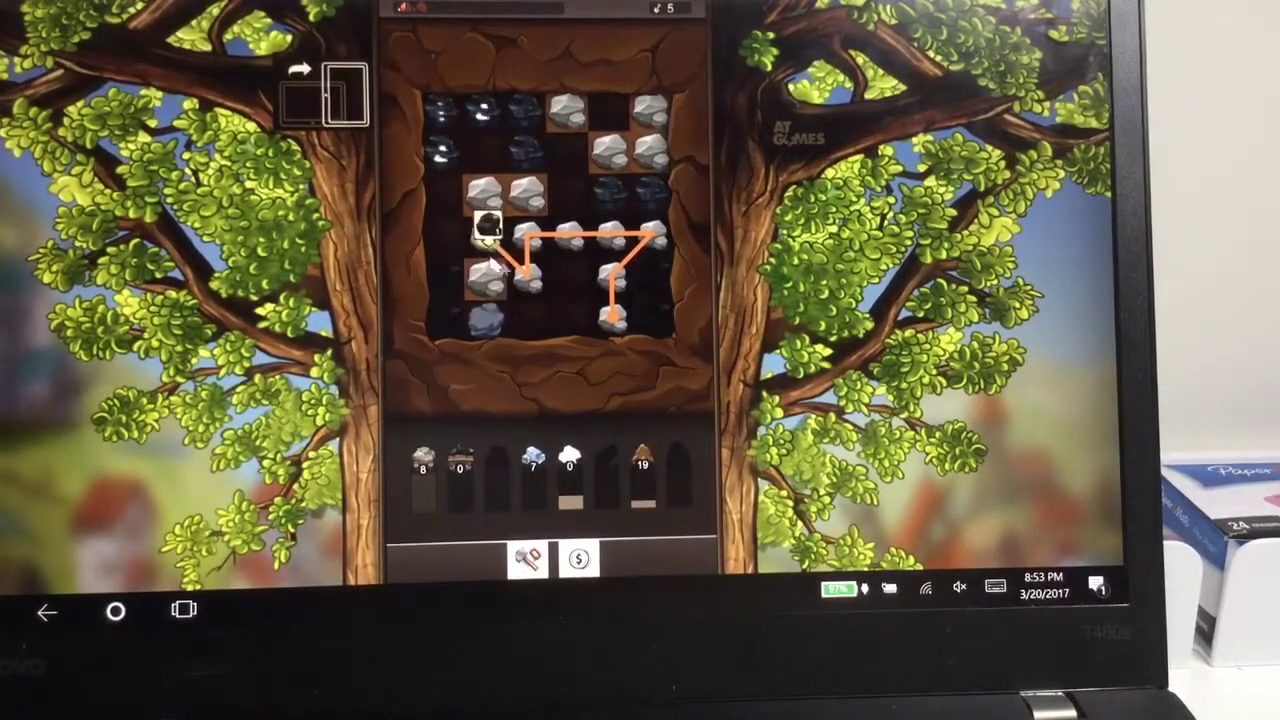
mouse_move(495, 268)
mouse_down()
mouse_move(490, 235)
mouse_move(545, 215)
mouse_up()
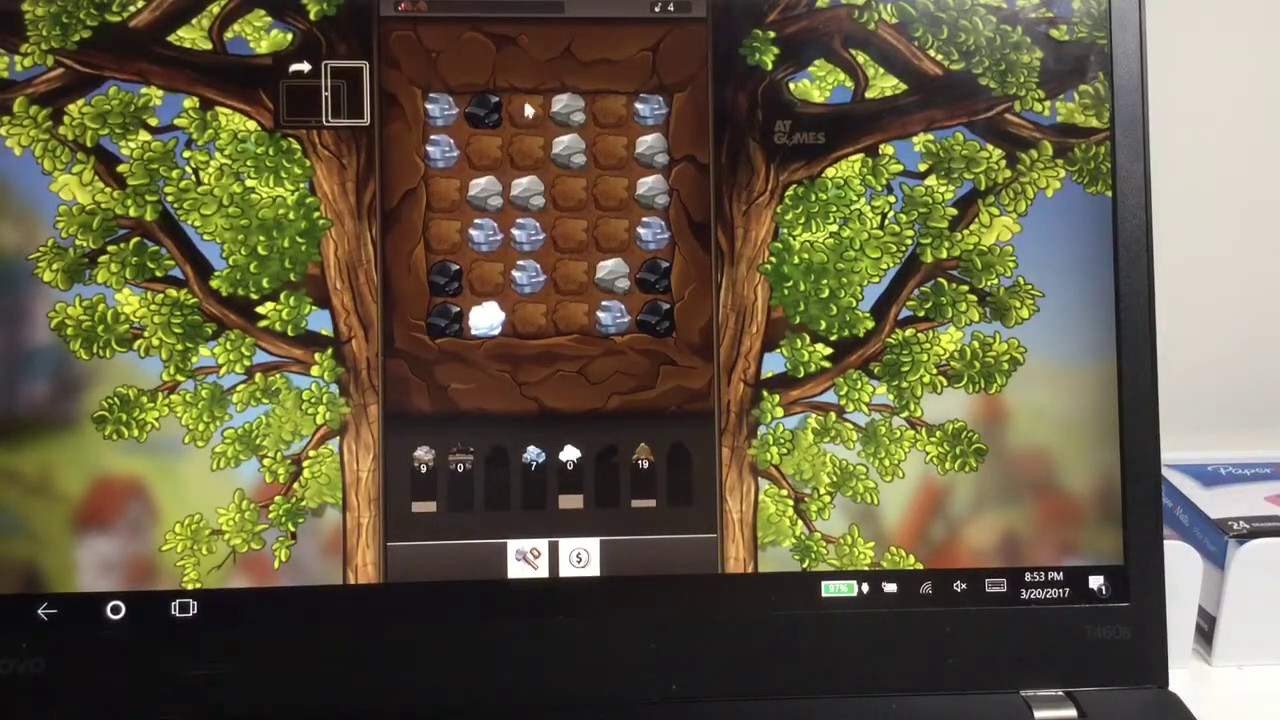
drag(528, 110, 530, 112)
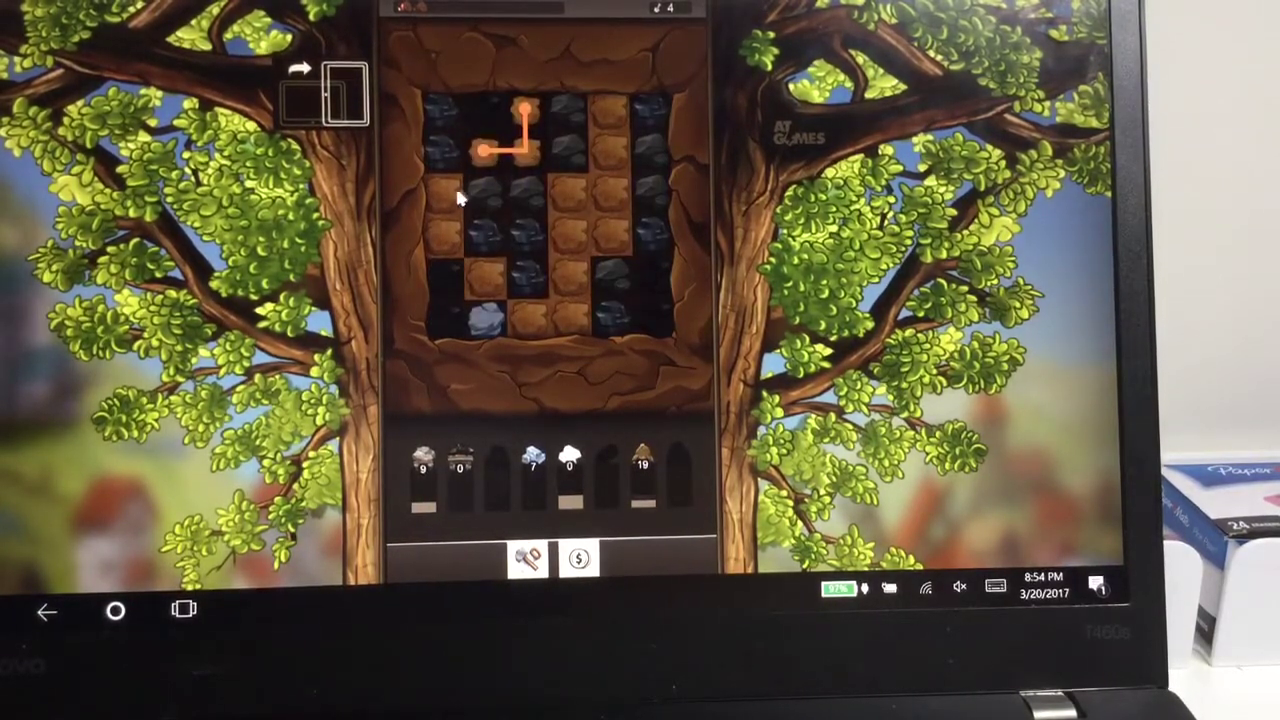
drag(452, 241, 503, 310)
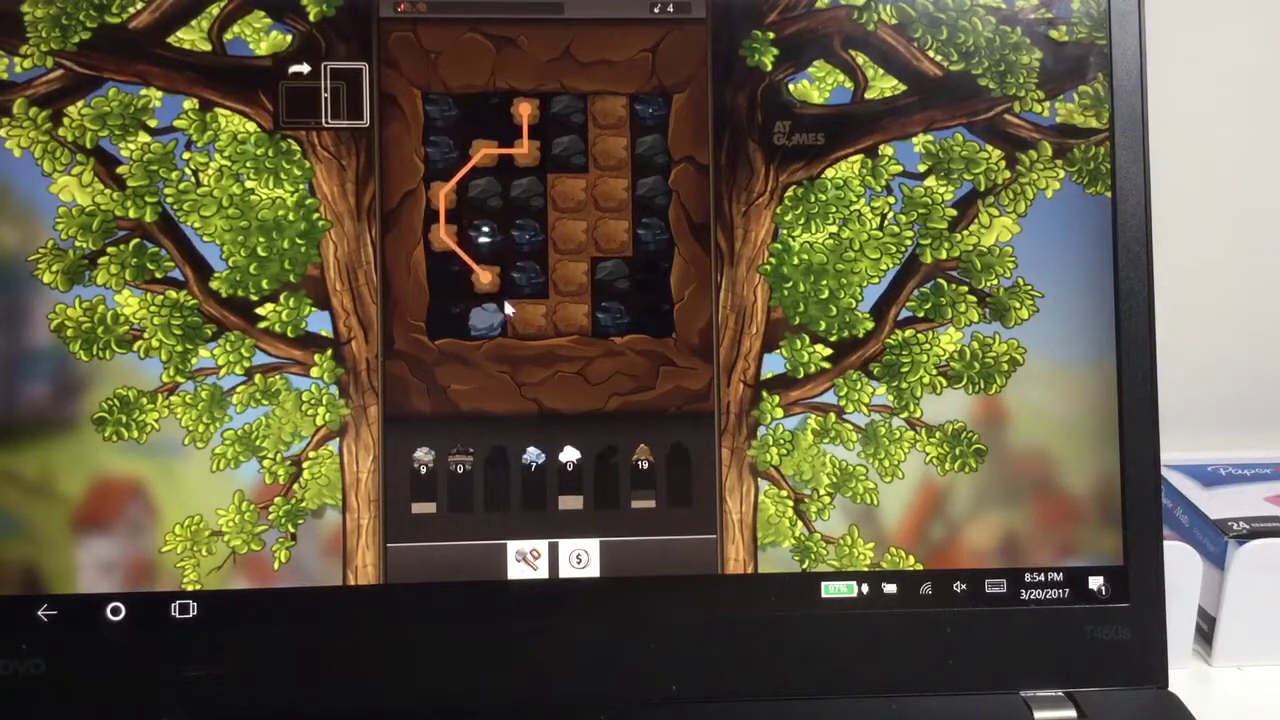
drag(568, 315, 568, 285)
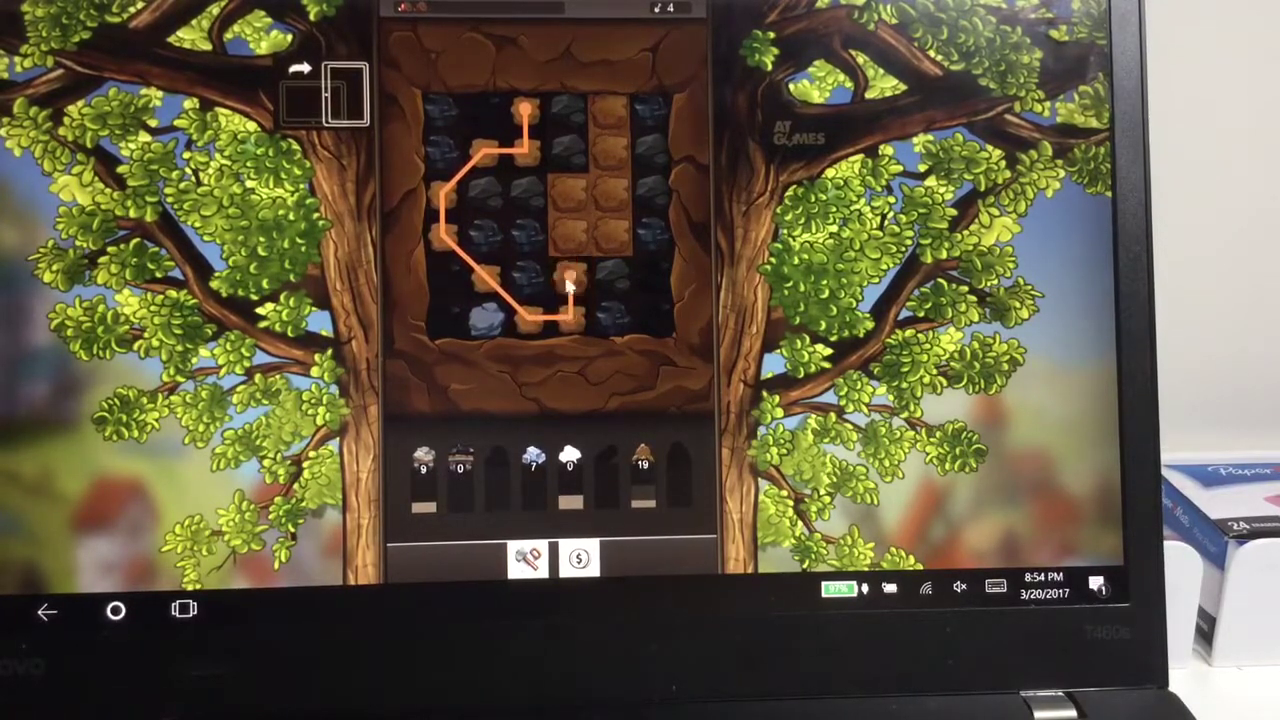
drag(575, 232, 572, 195)
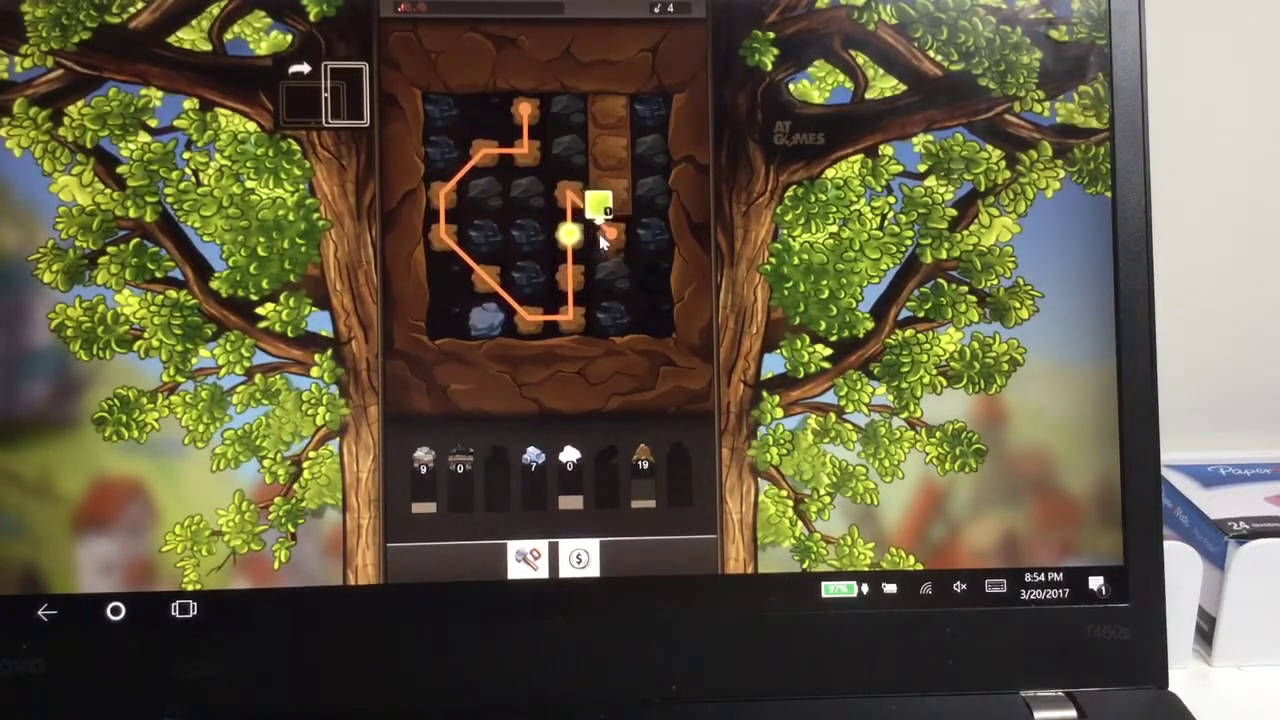
drag(605, 235, 605, 110)
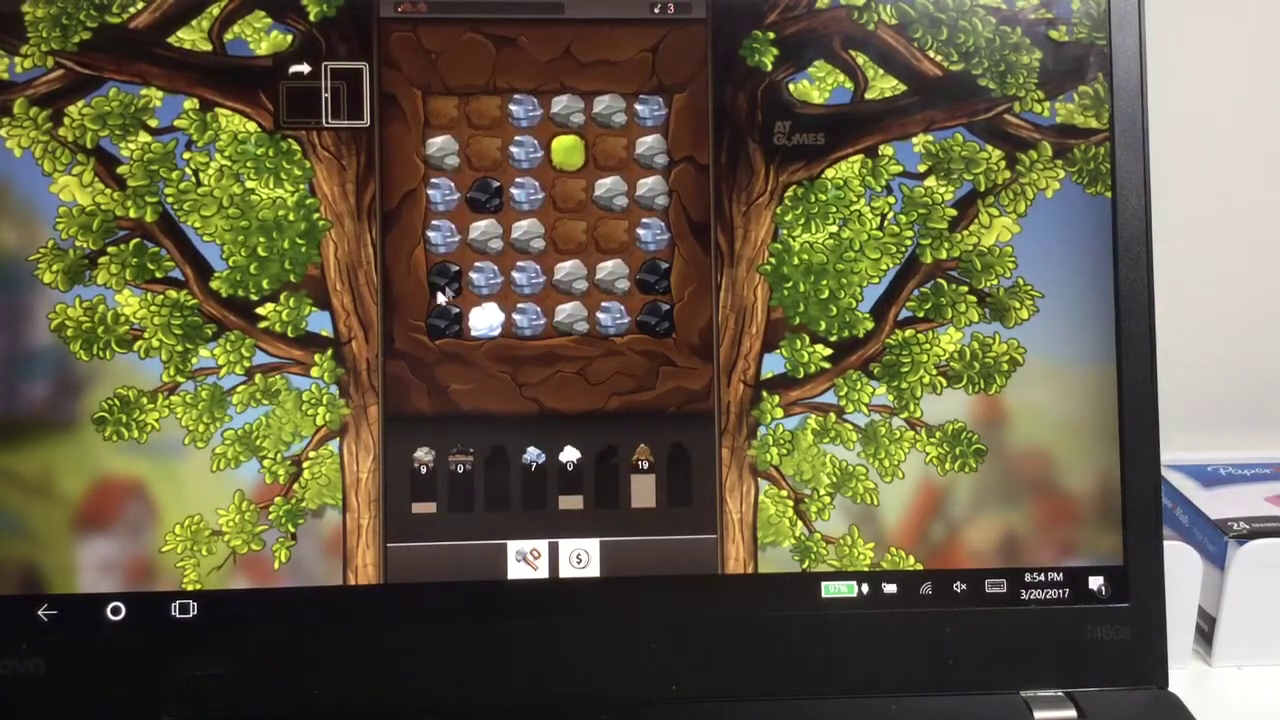
- Mine two stone chains and break two ore stones with tools, leaving one move
mouse_move(442, 195)
mouse_down()
mouse_move(445, 245)
mouse_move(527, 300)
mouse_up()
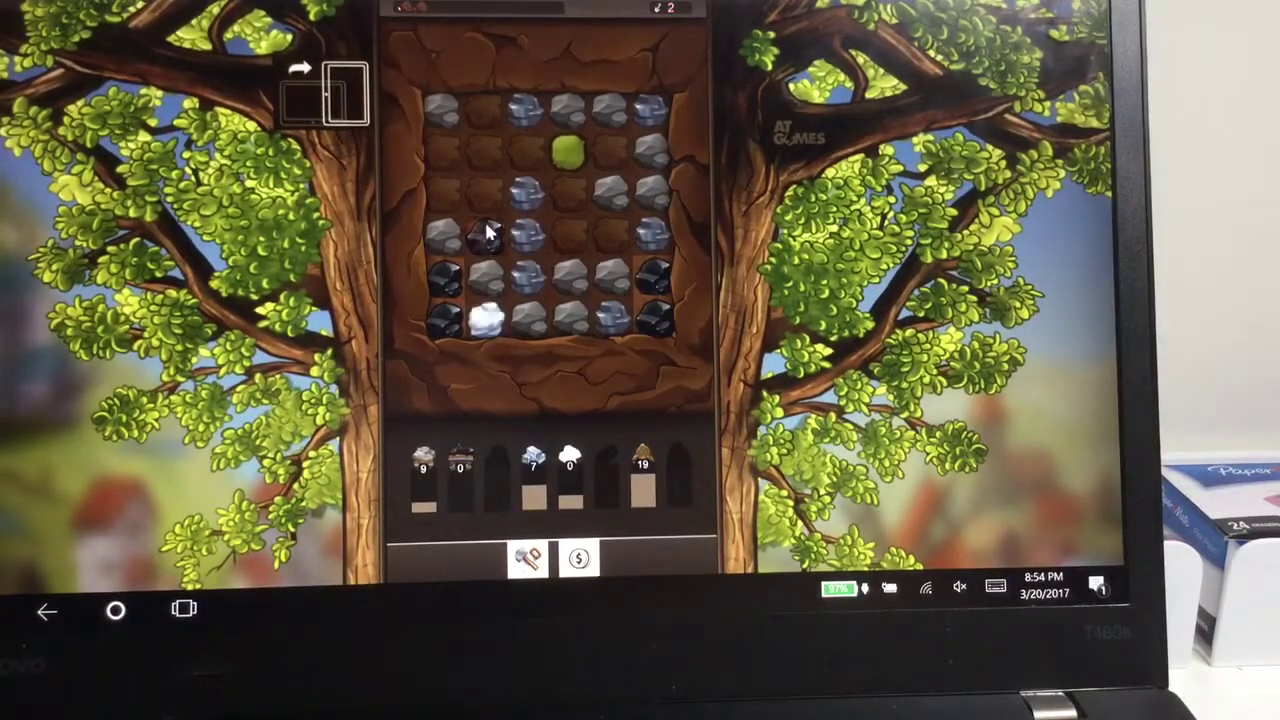
mouse_move(484, 235)
mouse_down()
mouse_move(432, 291)
mouse_move(439, 353)
mouse_up()
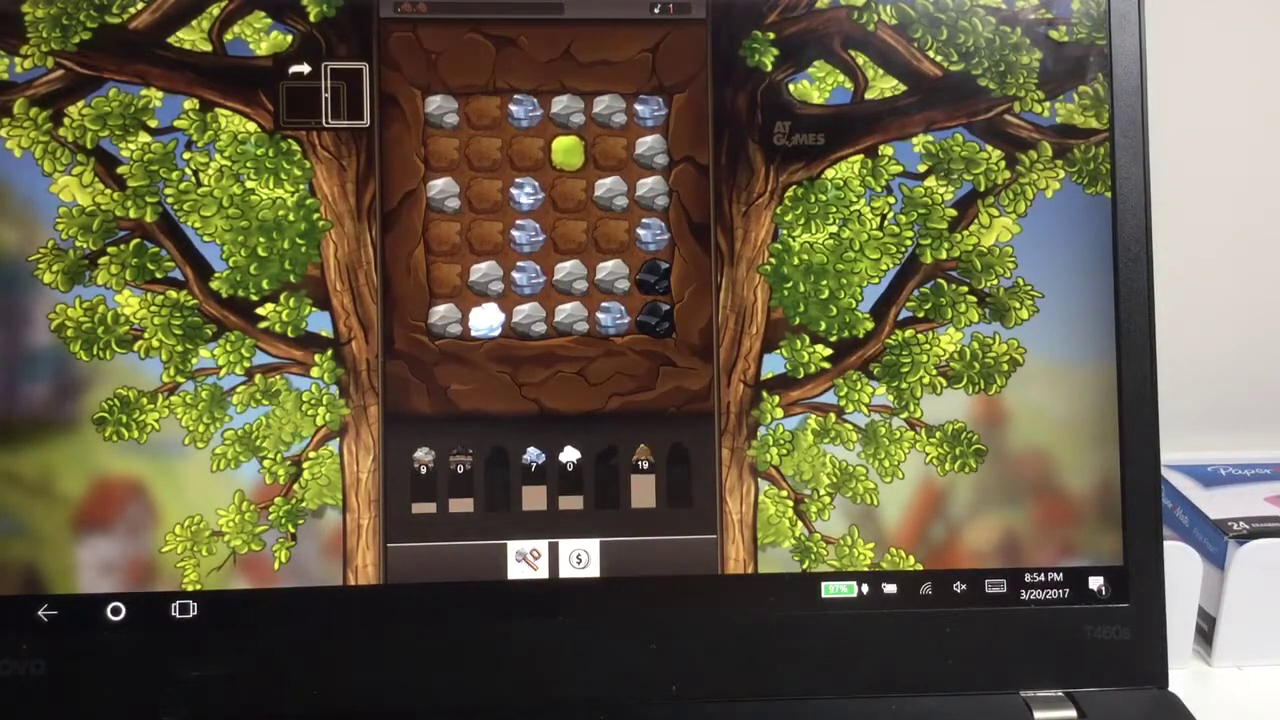
click(528, 558)
click(565, 25)
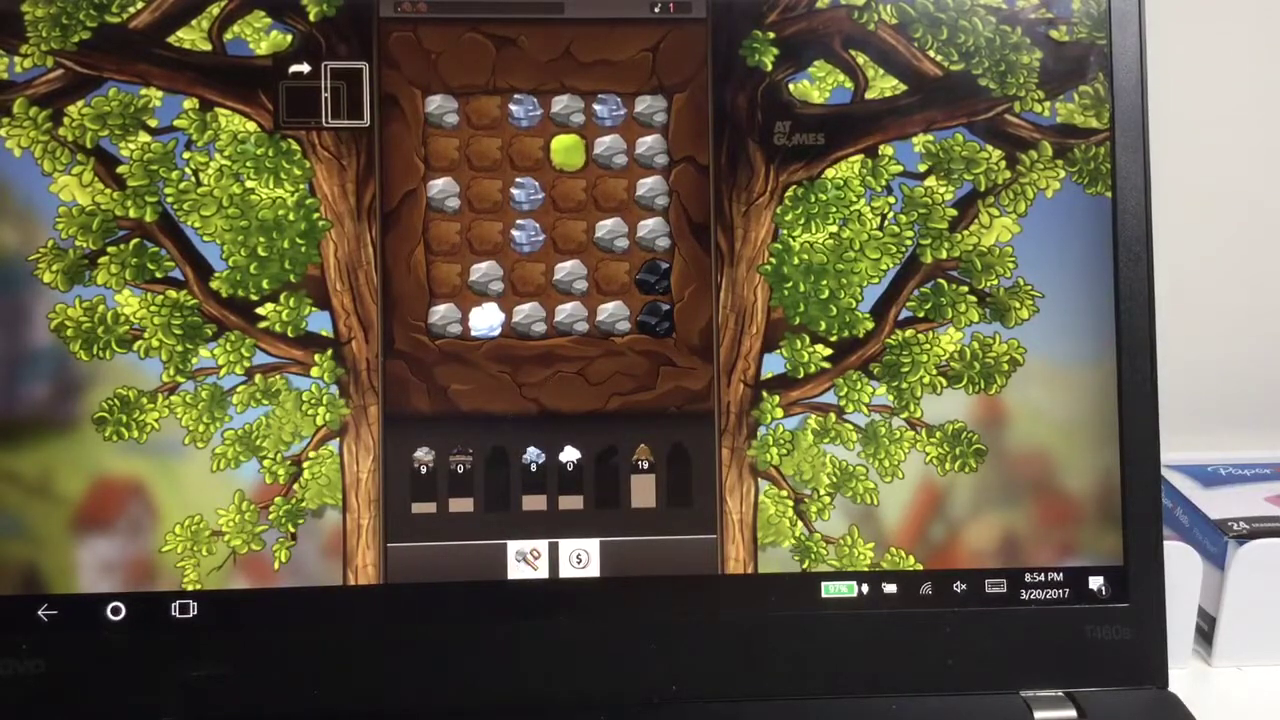
click(528, 558)
click(597, 25)
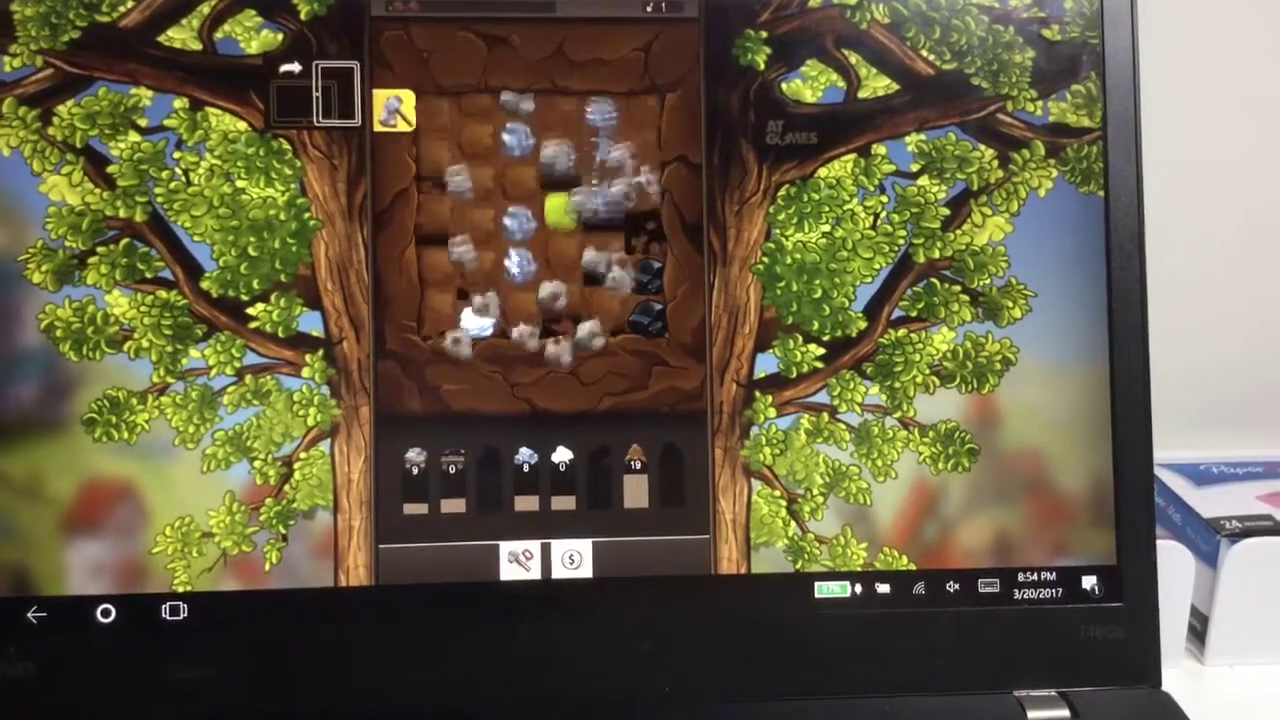
- Dig a final dirt chain, decline the extra moves and return to the village map
click(520, 558)
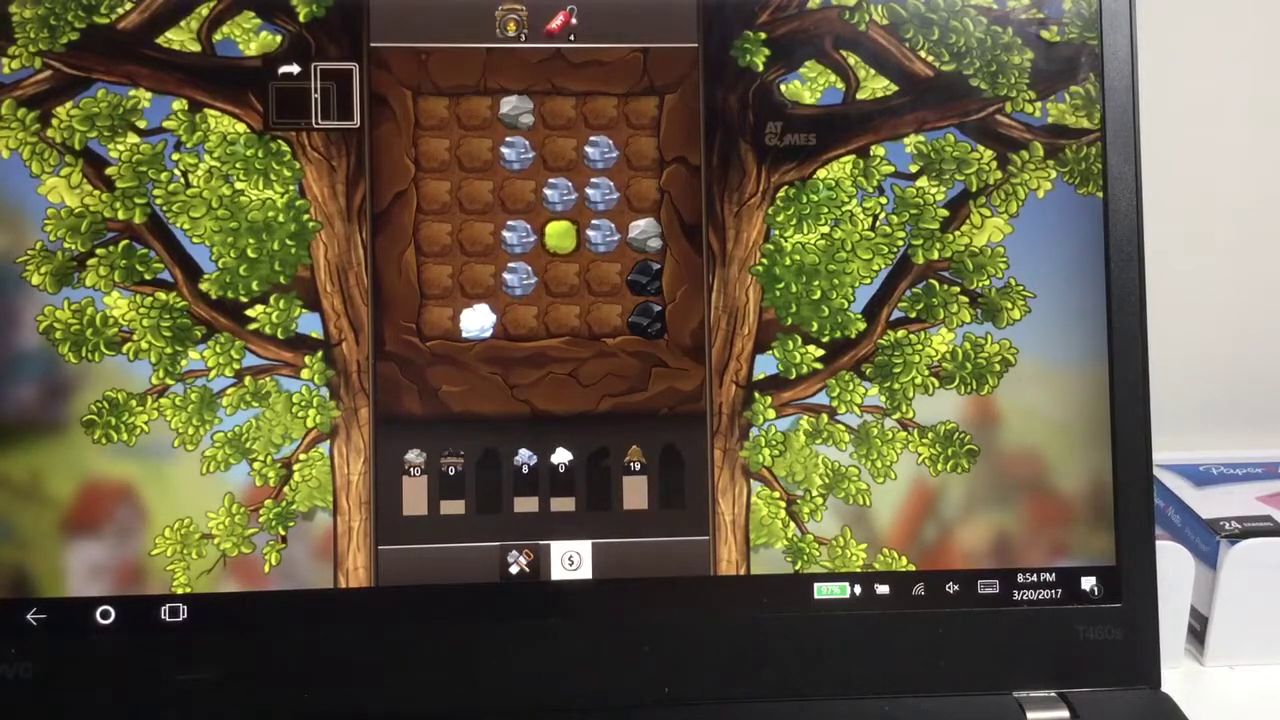
click(598, 340)
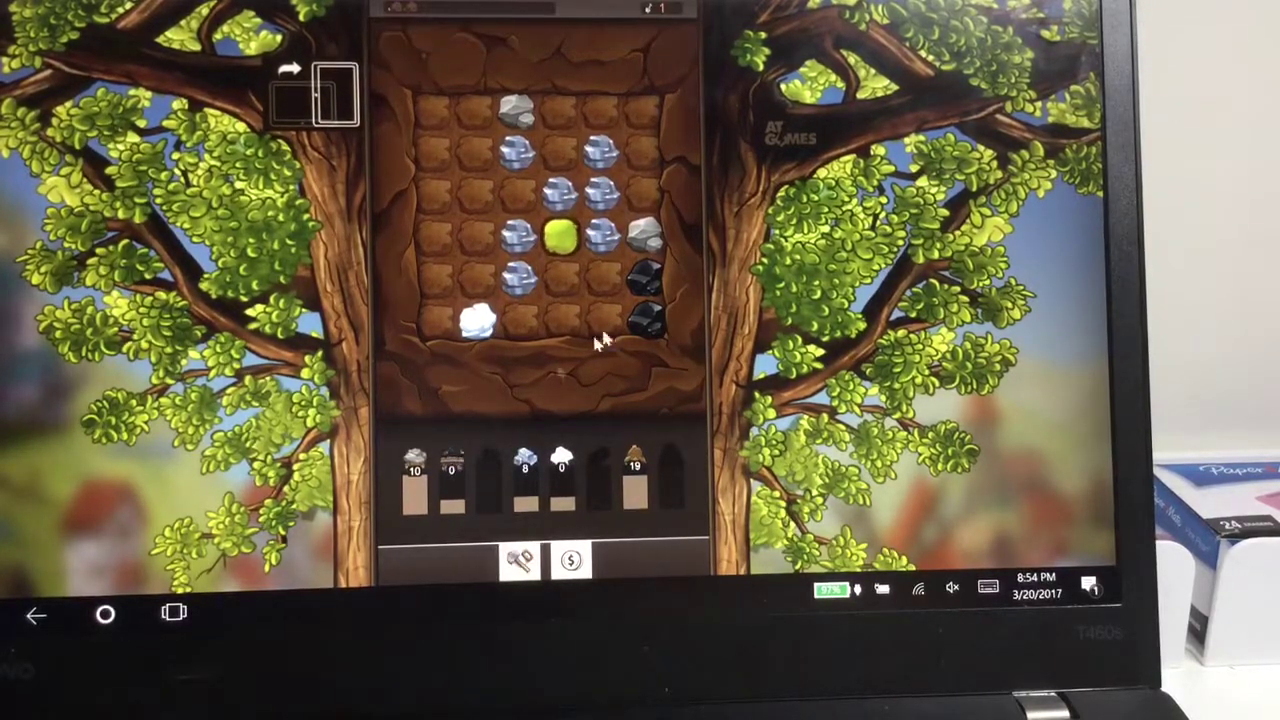
mouse_move(610, 288)
mouse_down()
mouse_move(485, 285)
mouse_move(443, 117)
mouse_move(598, 113)
mouse_move(640, 215)
mouse_up()
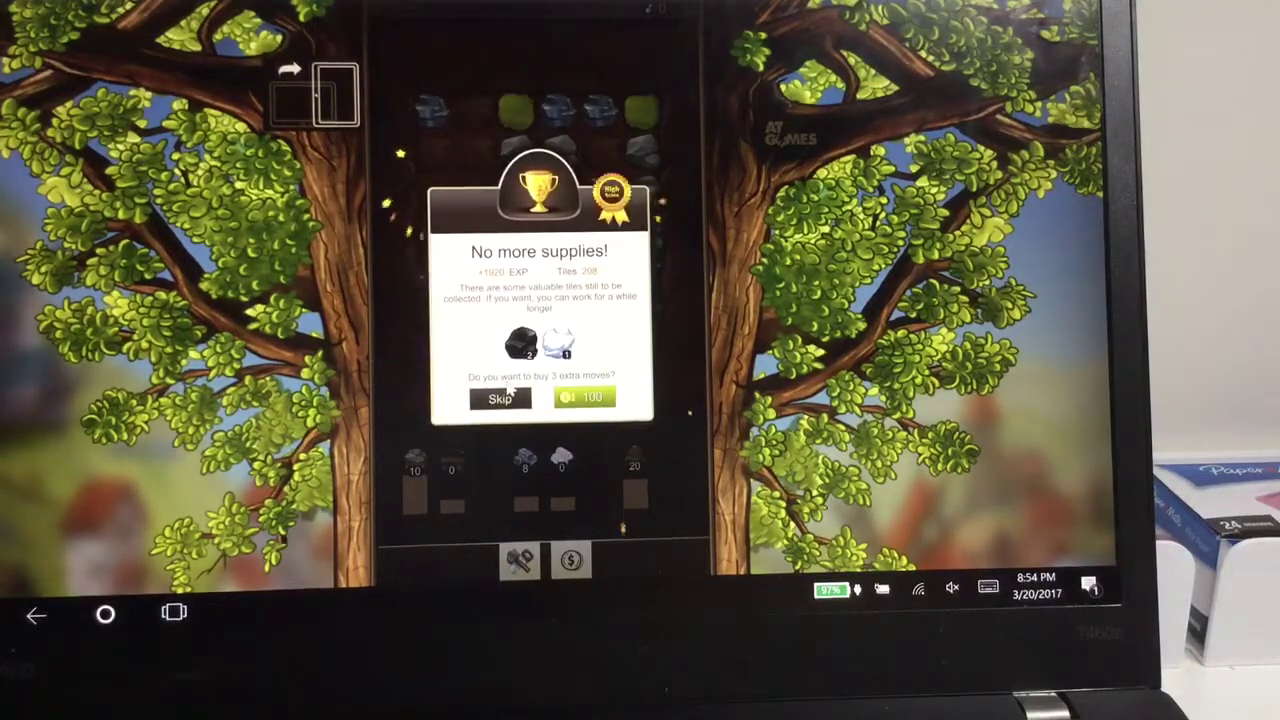
click(500, 398)
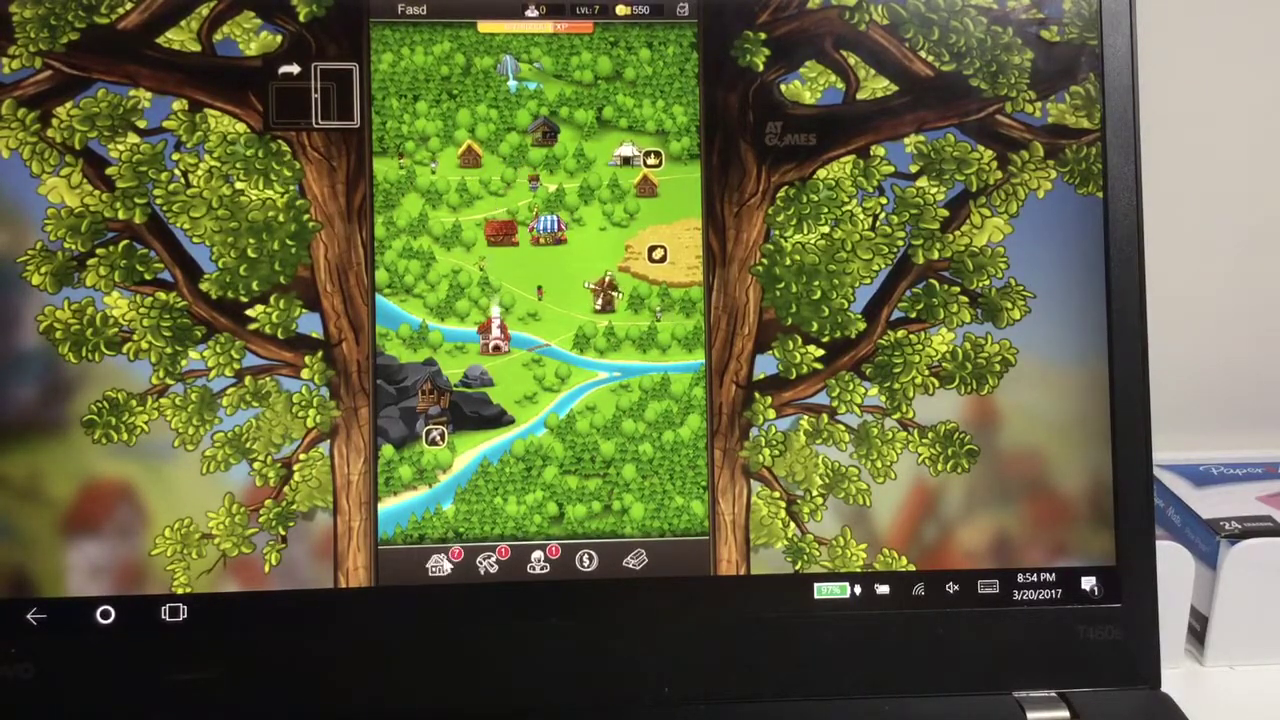
click(440, 563)
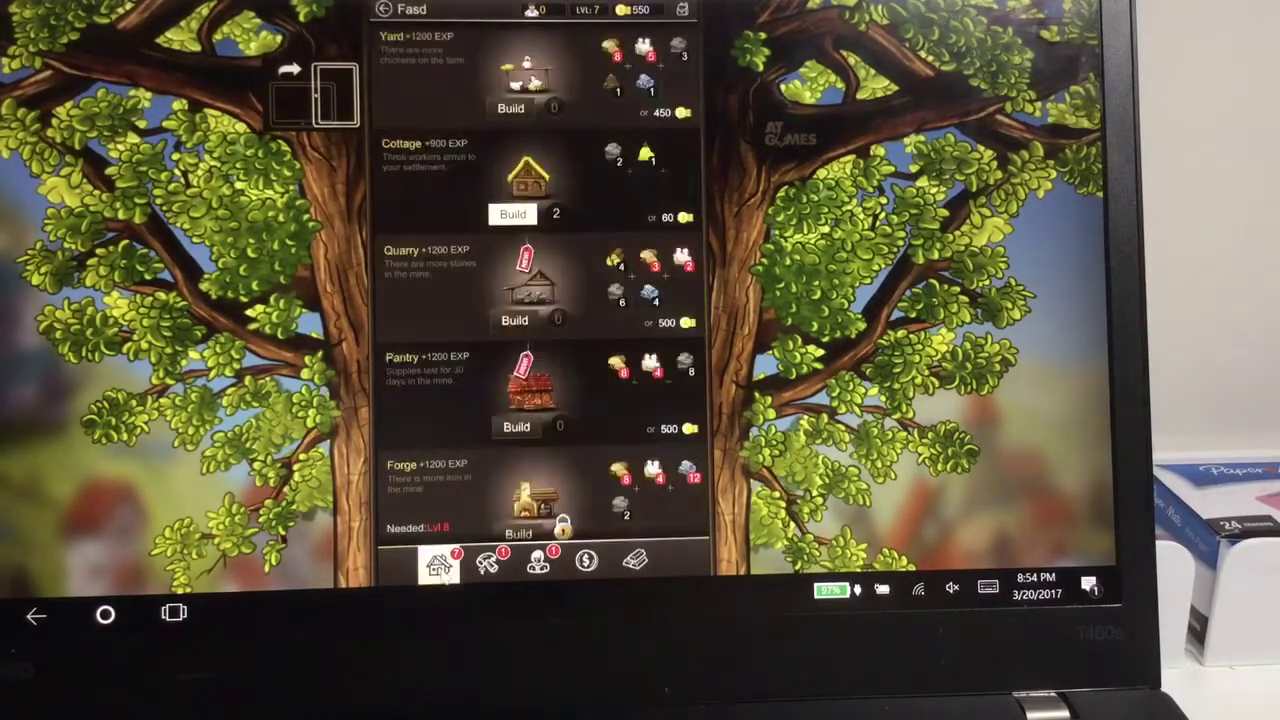
scroll(471, 329, down, 2)
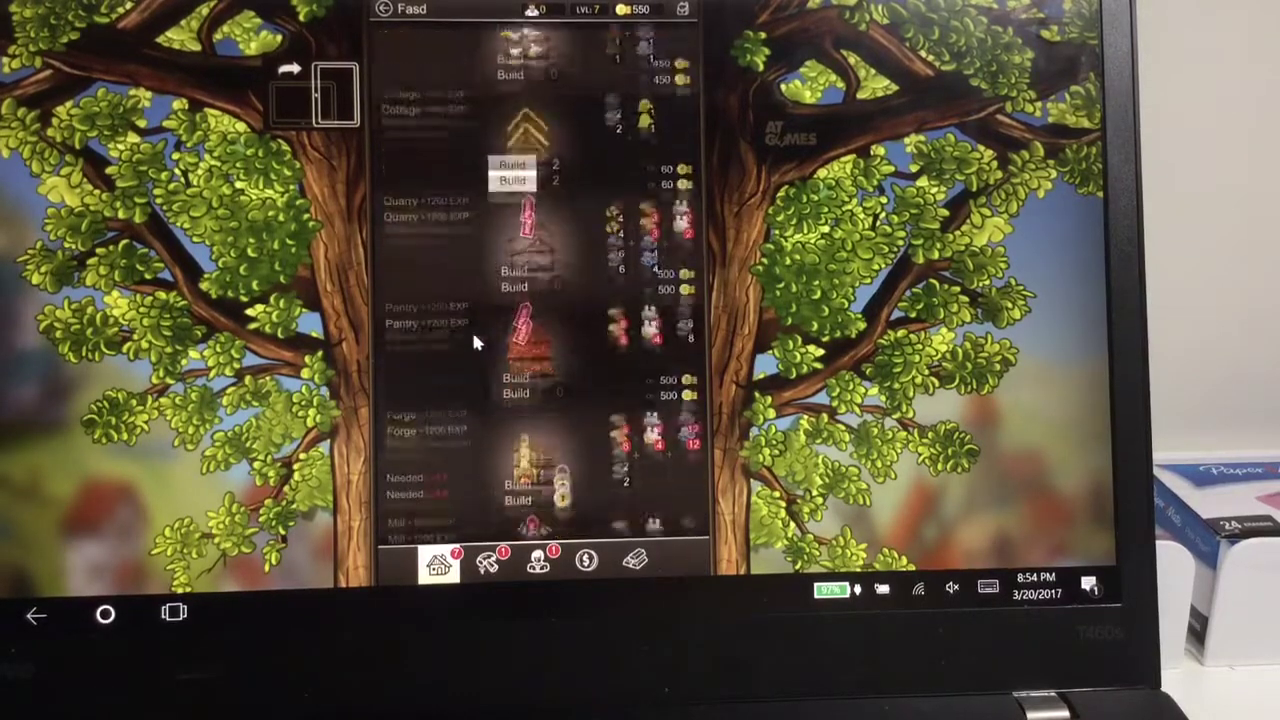
scroll(471, 329, down, 2)
scroll(471, 329, down, 2)
scroll(500, 380, down, 2)
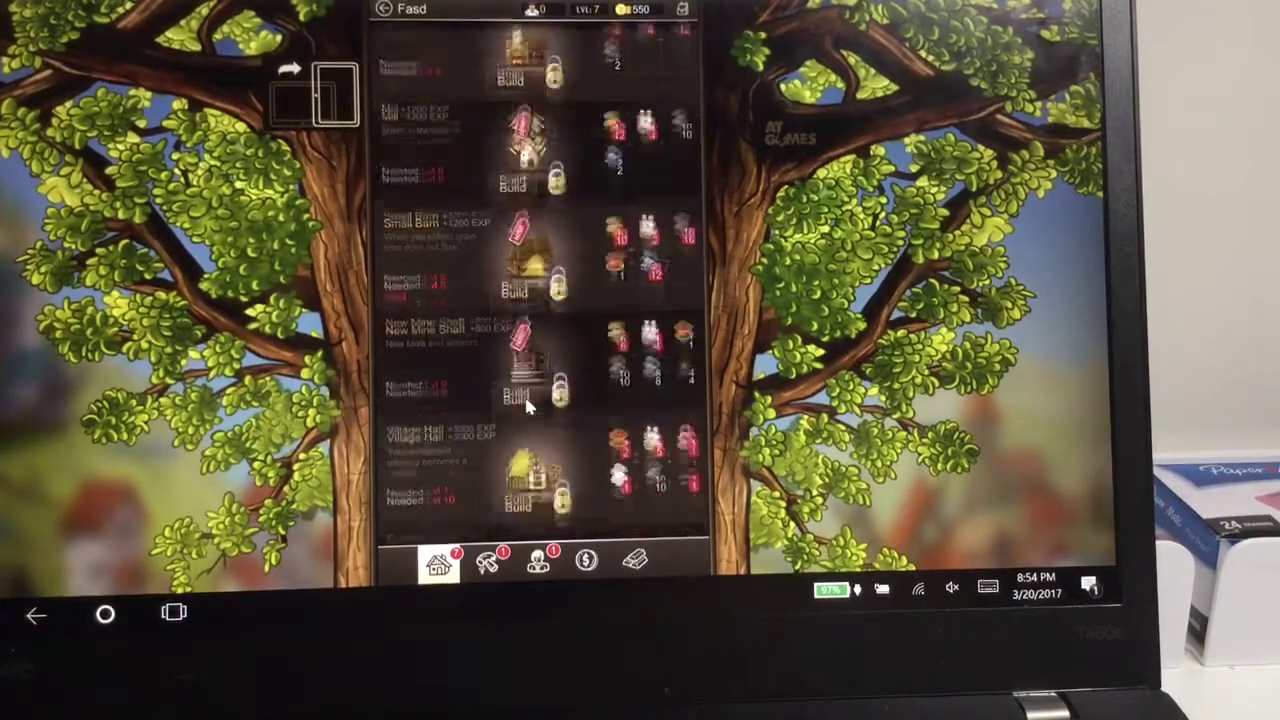
scroll(527, 400, down, 2)
scroll(527, 400, down, 2)
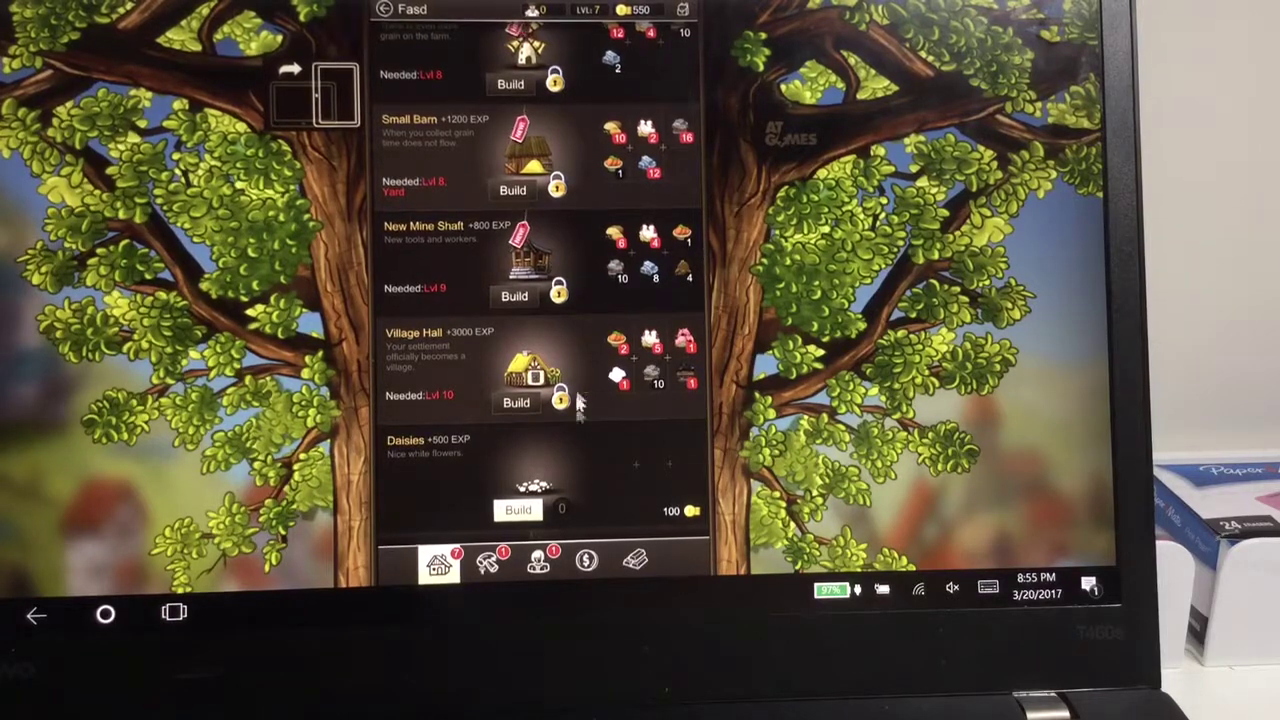
scroll(447, 349, up, 2)
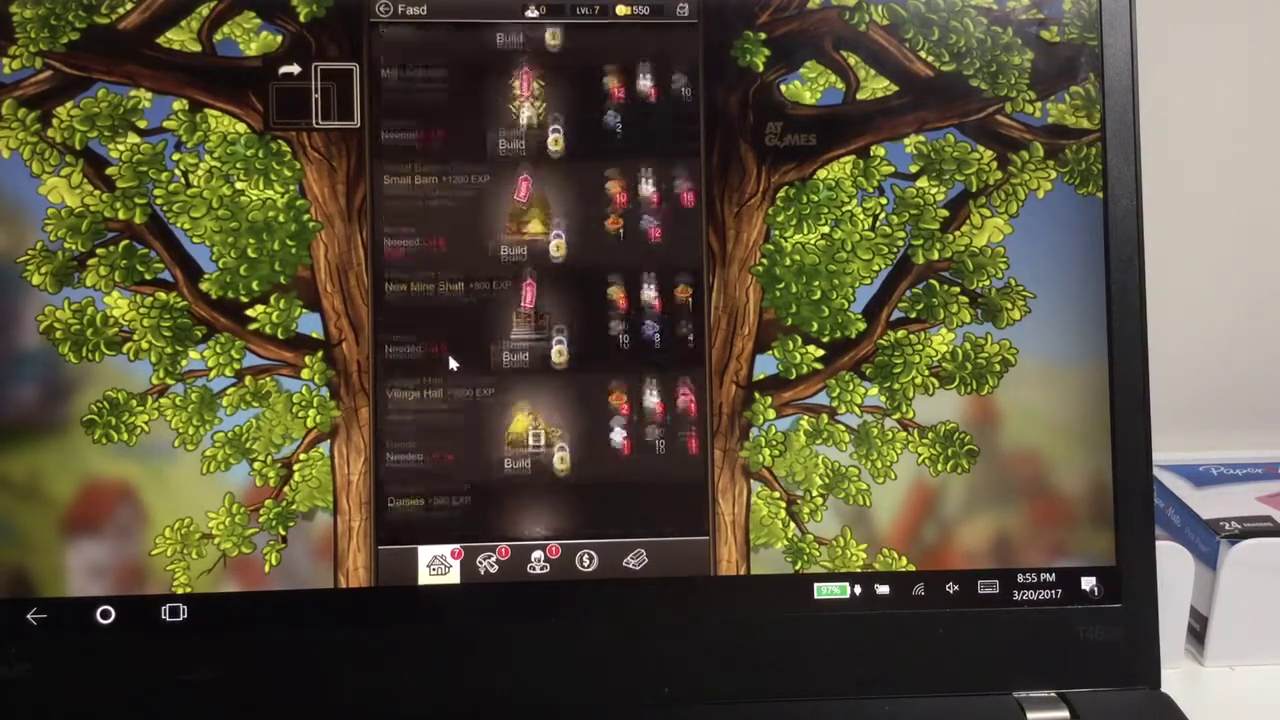
scroll(447, 349, up, 2)
scroll(447, 350, up, 1)
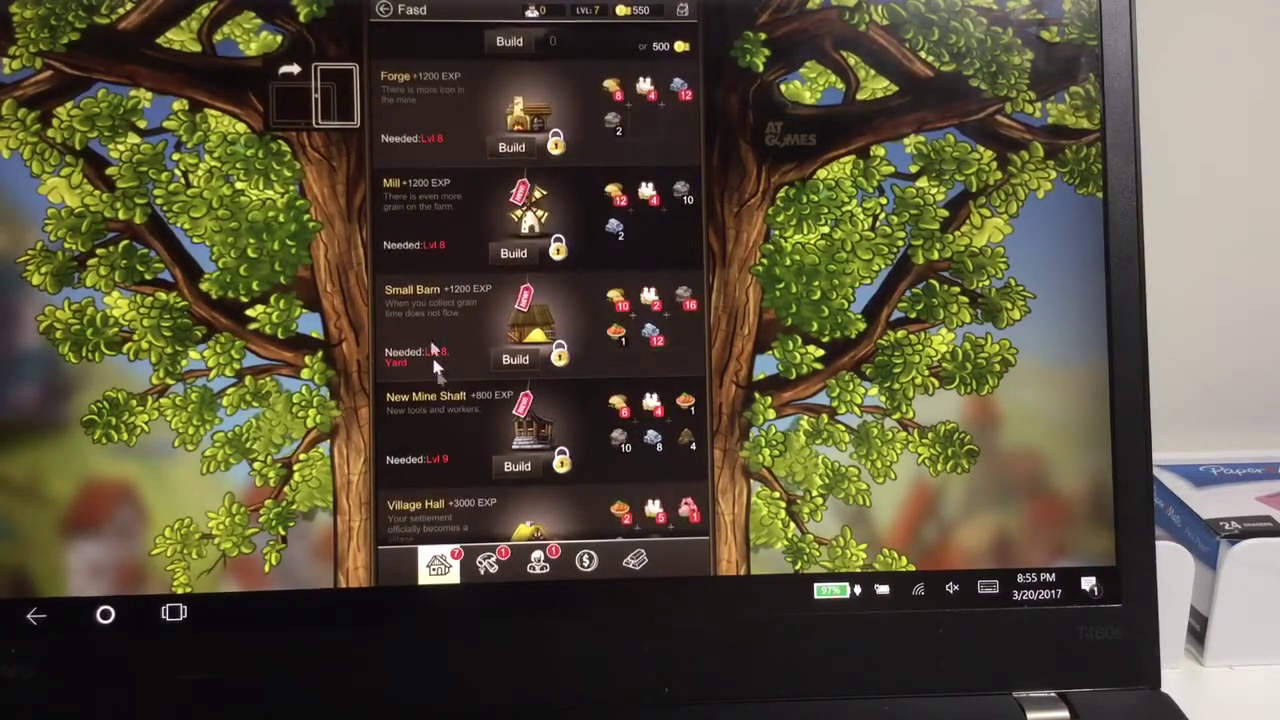
scroll(546, 371, down, 1)
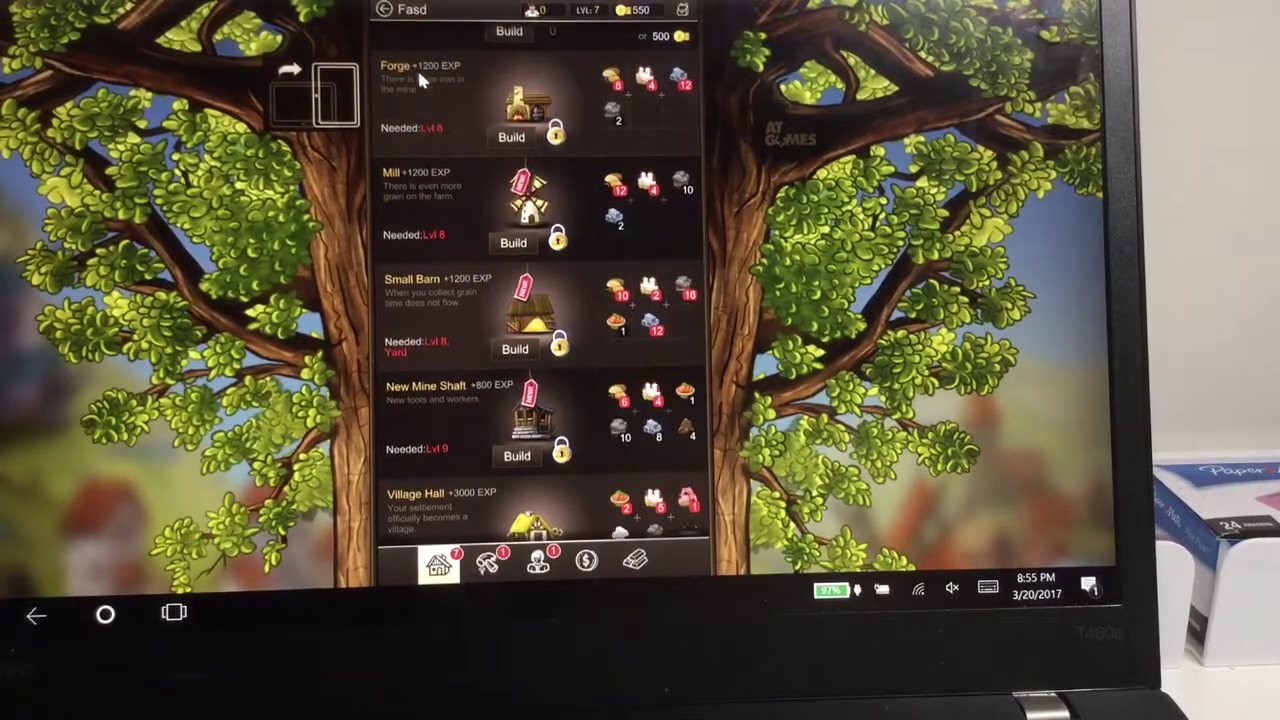
click(384, 10)
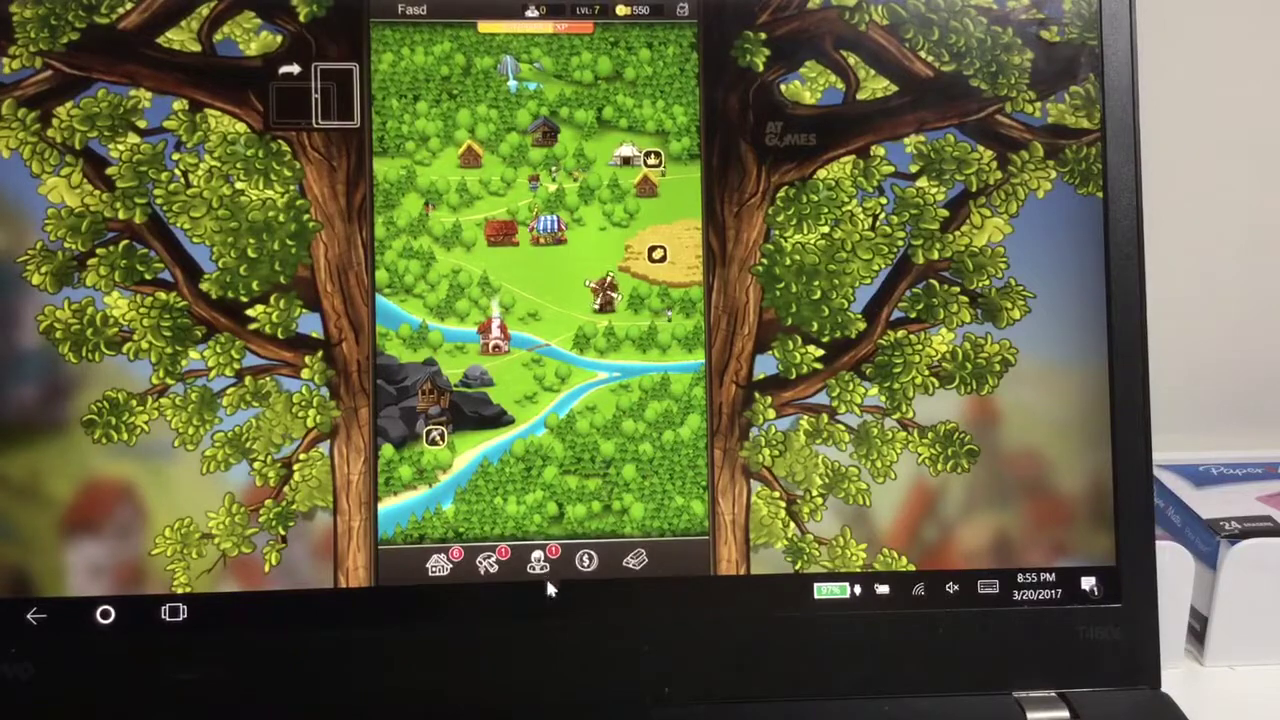
- Buy a Drove of Pigs and a Coal Cart in the gold-bars market, leaving 300 gold
click(587, 562)
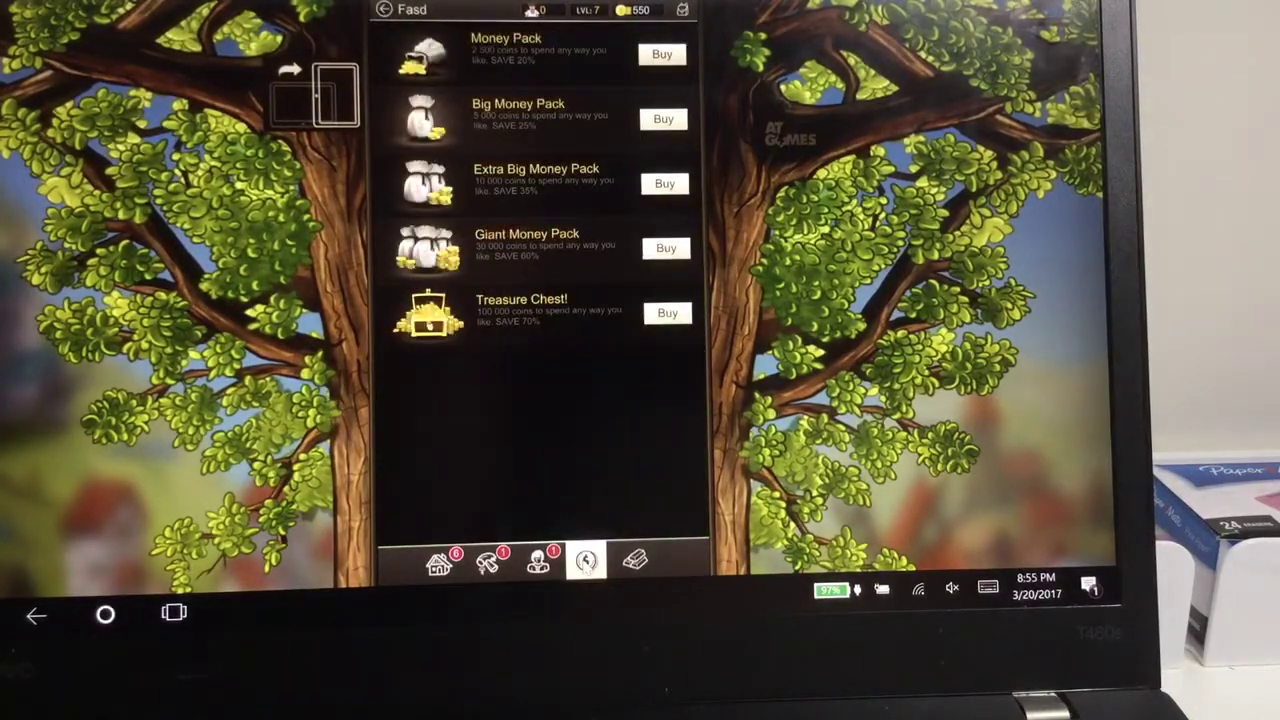
click(634, 562)
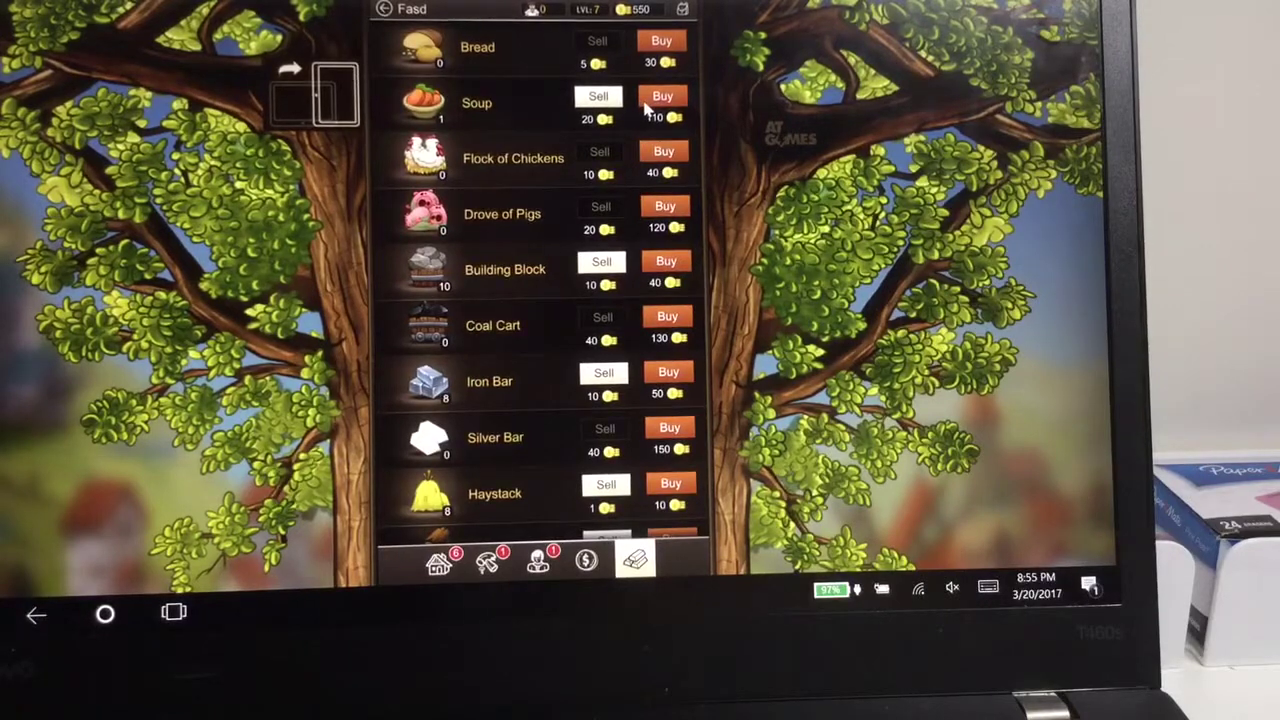
click(662, 210)
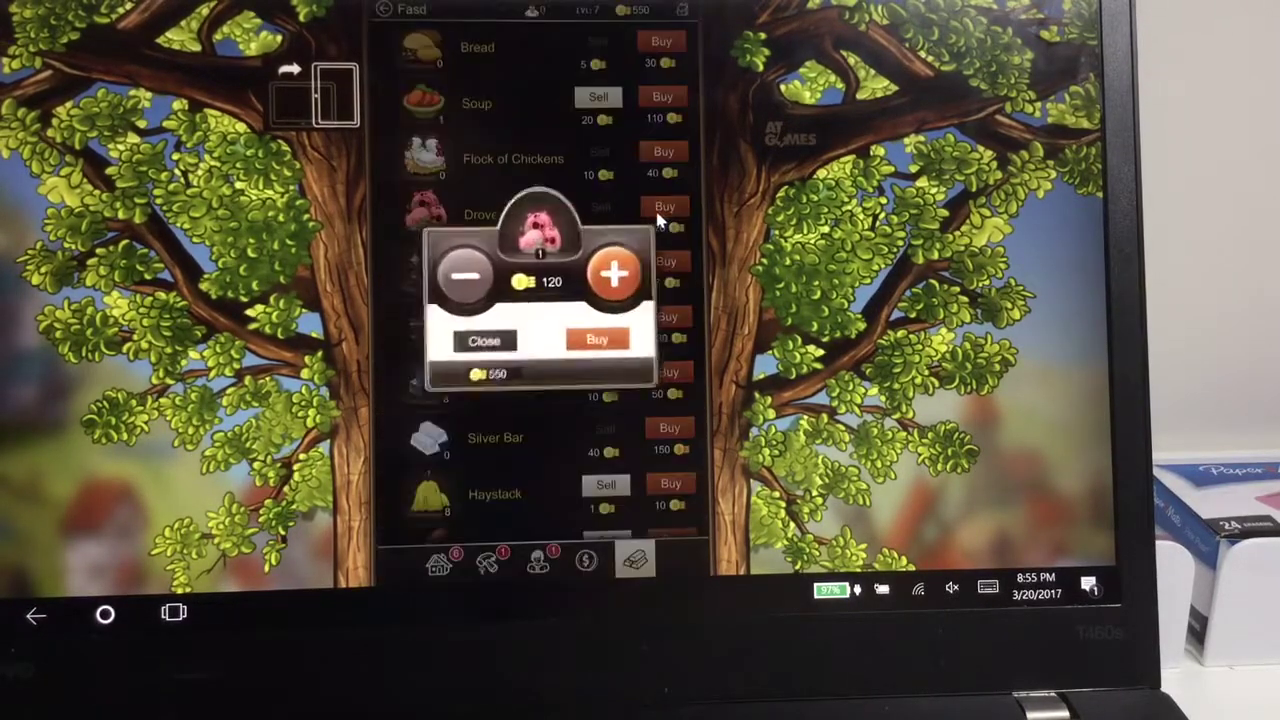
click(600, 340)
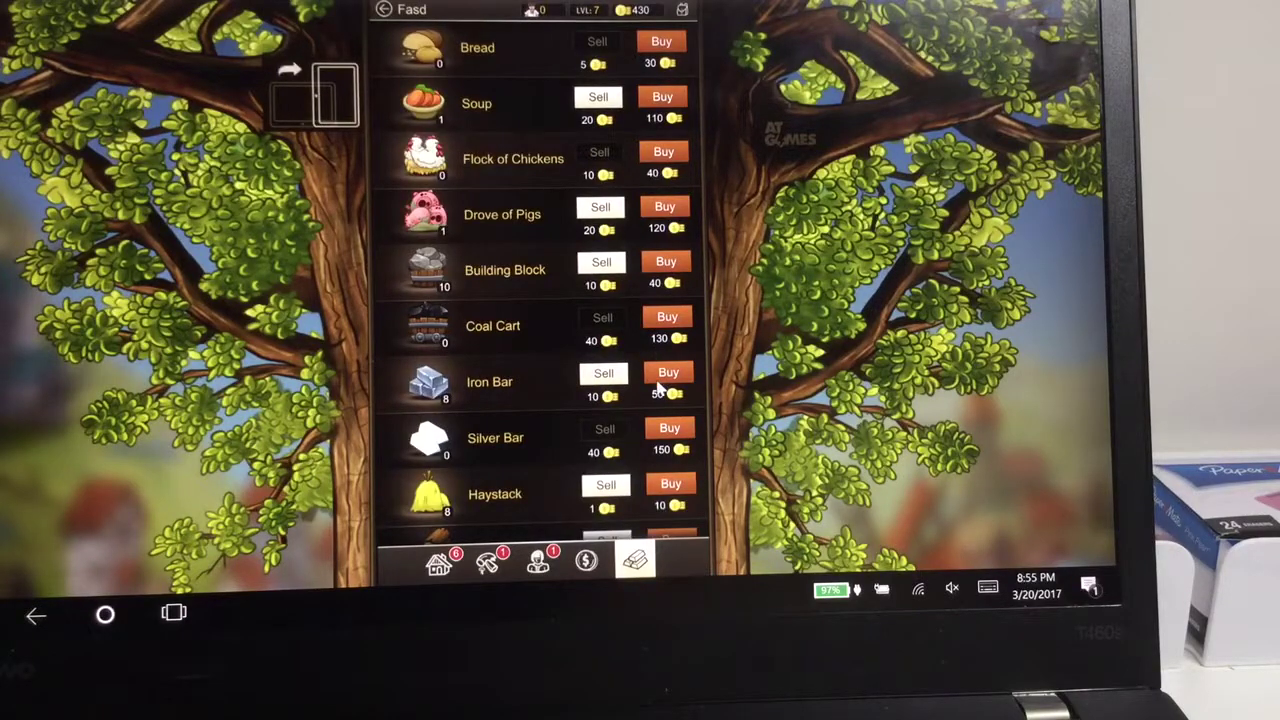
click(667, 320)
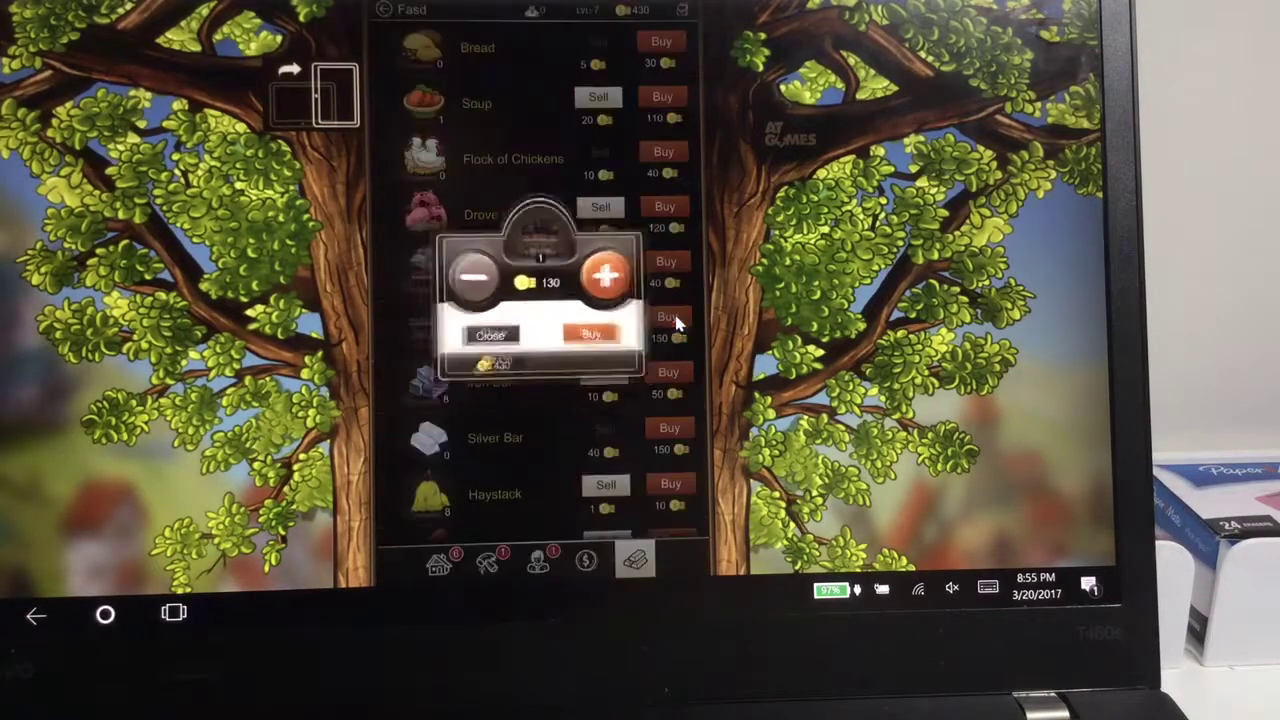
click(602, 340)
scroll(469, 443, down, 2)
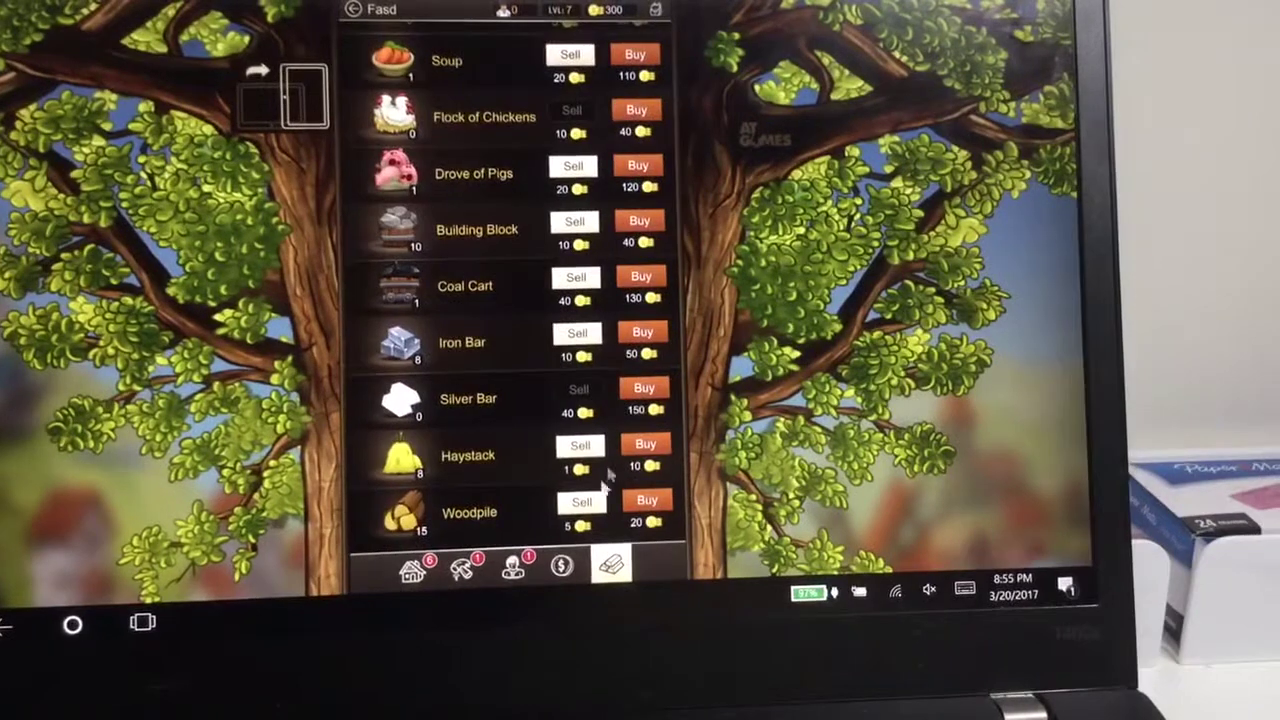
- Sell two Haystacks at the market
click(580, 445)
click(586, 279)
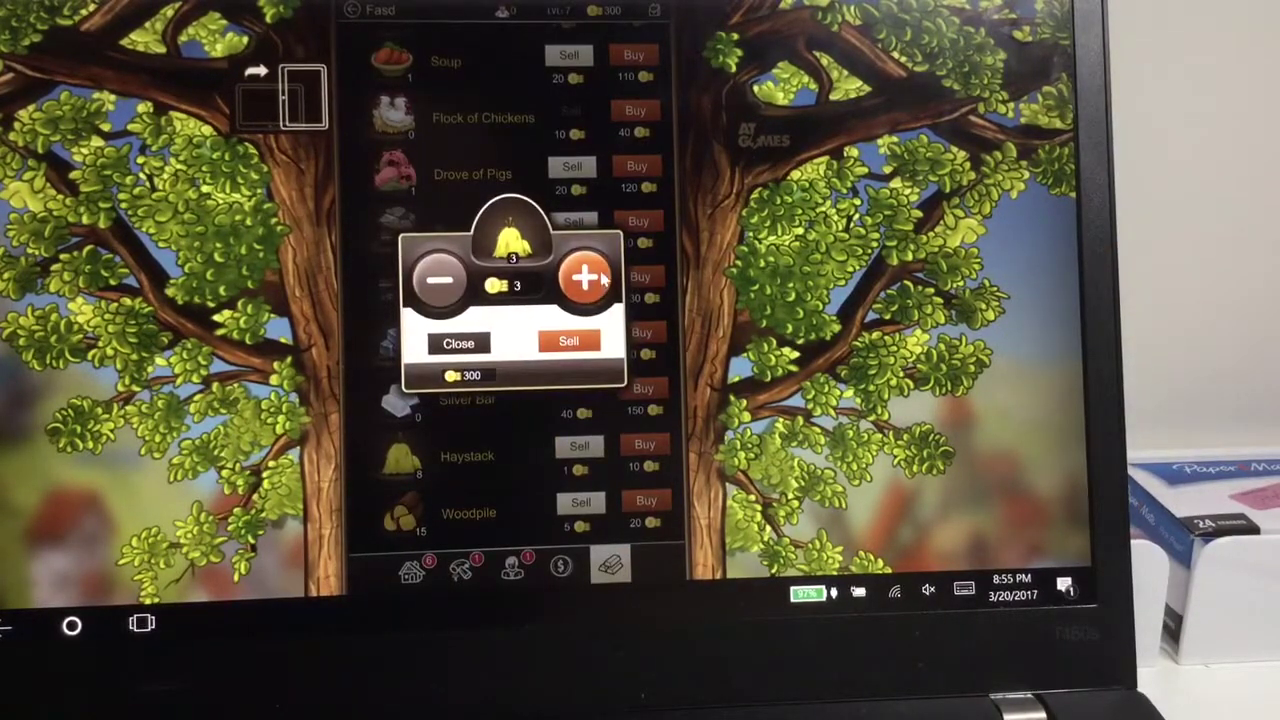
click(586, 279)
click(586, 279)
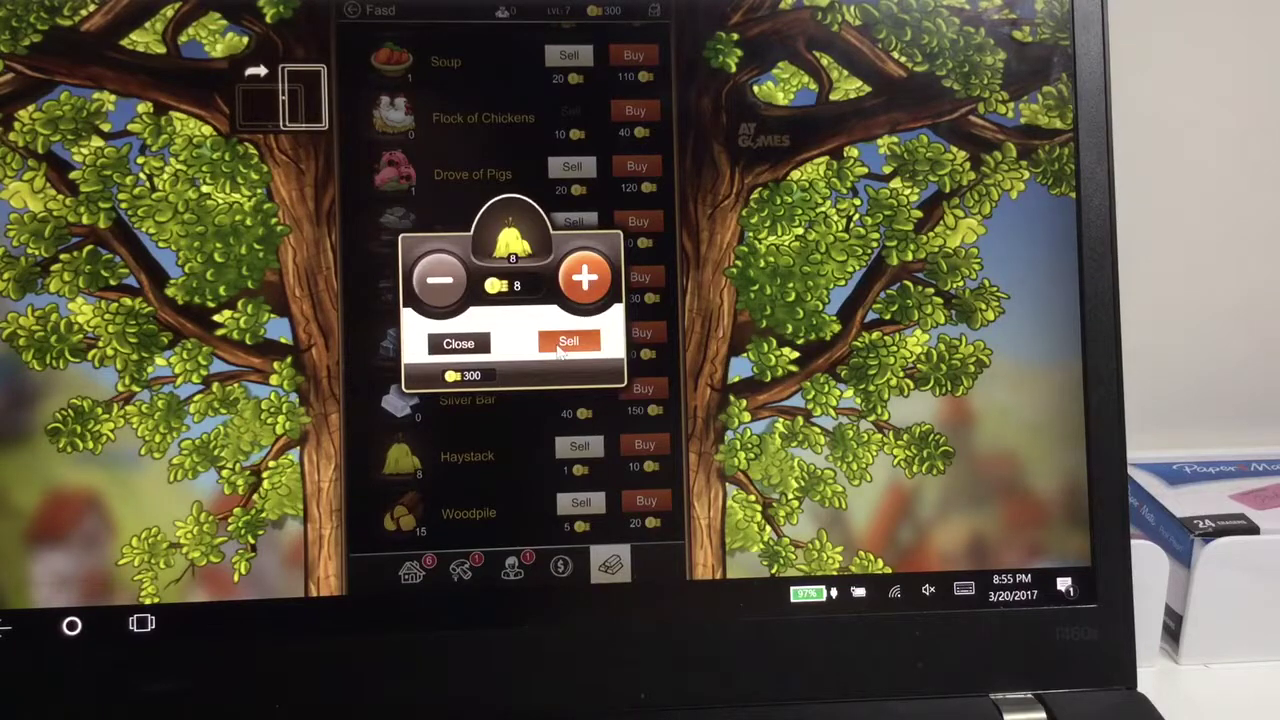
click(440, 280)
click(440, 280)
click(440, 280)
click(440, 280)
click(570, 343)
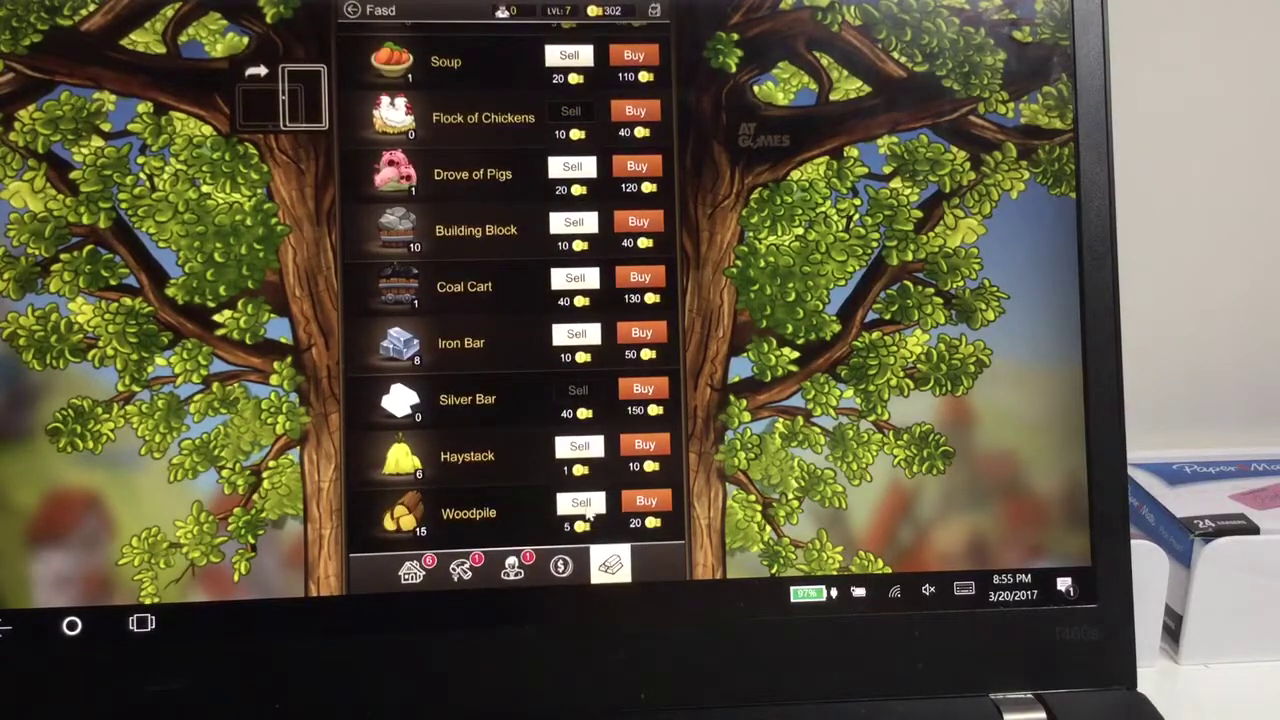
- Sell one Woodpile, raising gold to 307, and open the building list
click(581, 502)
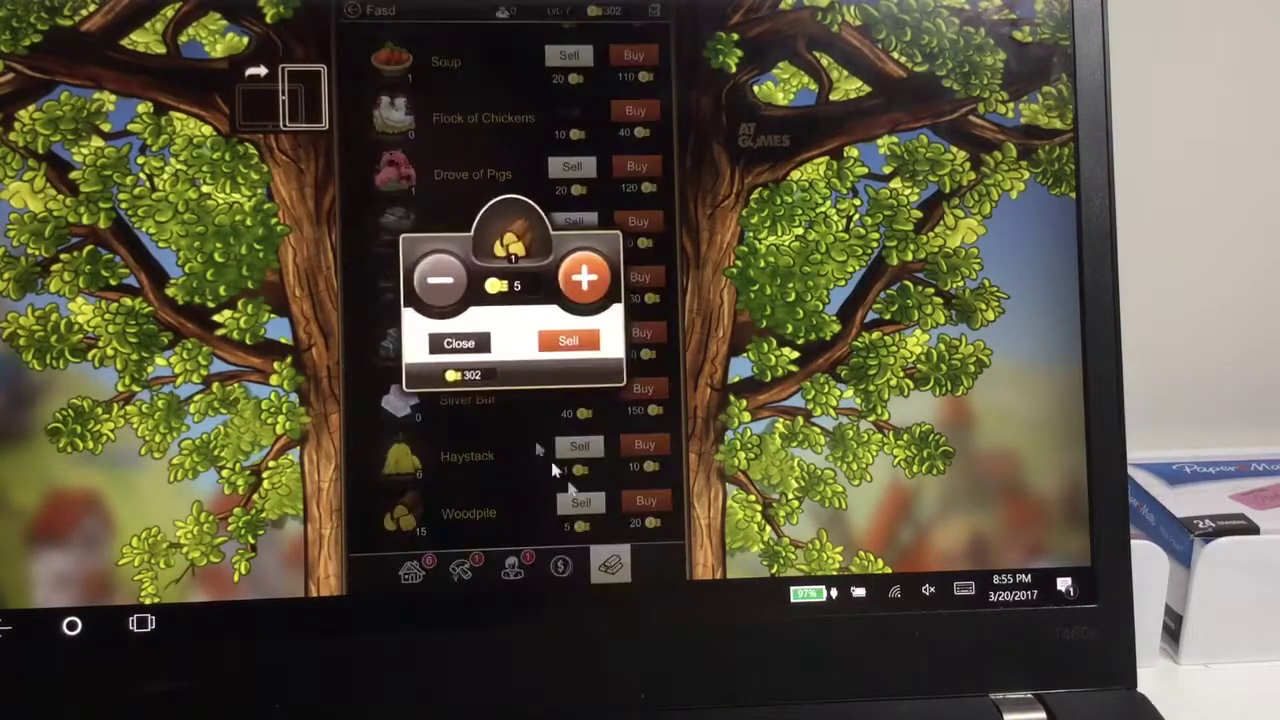
click(570, 343)
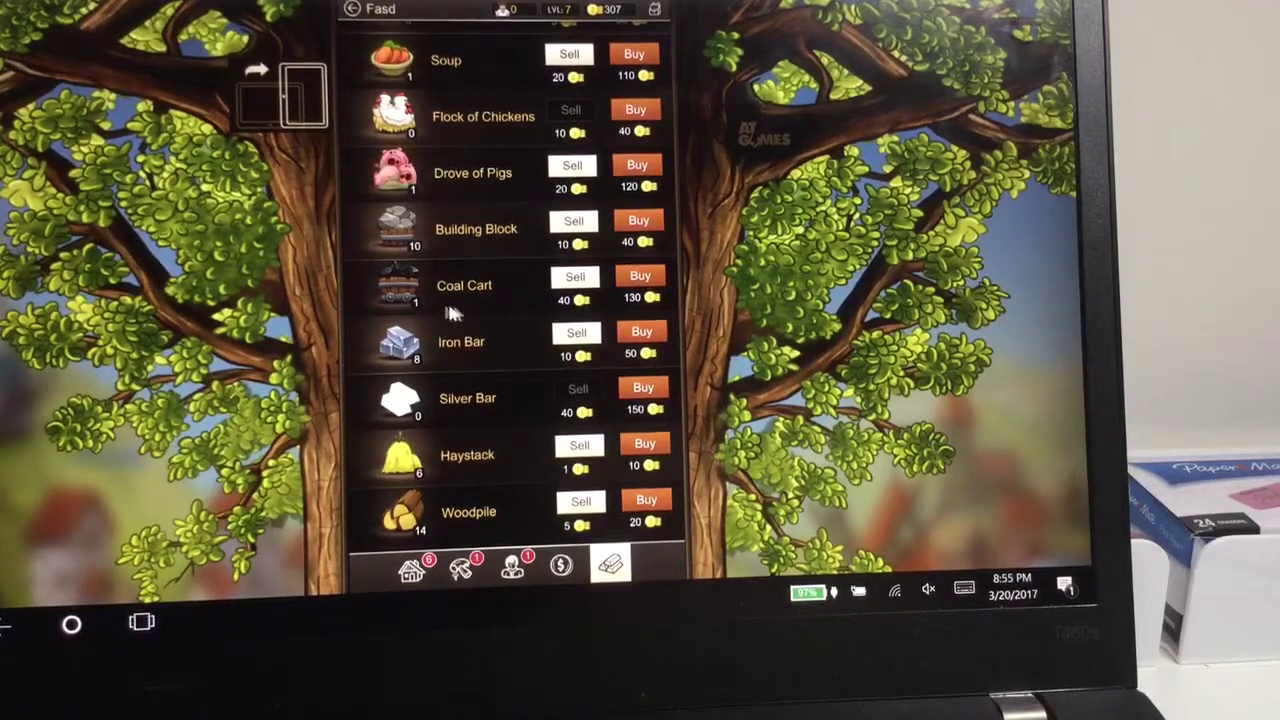
scroll(453, 312, down, 1)
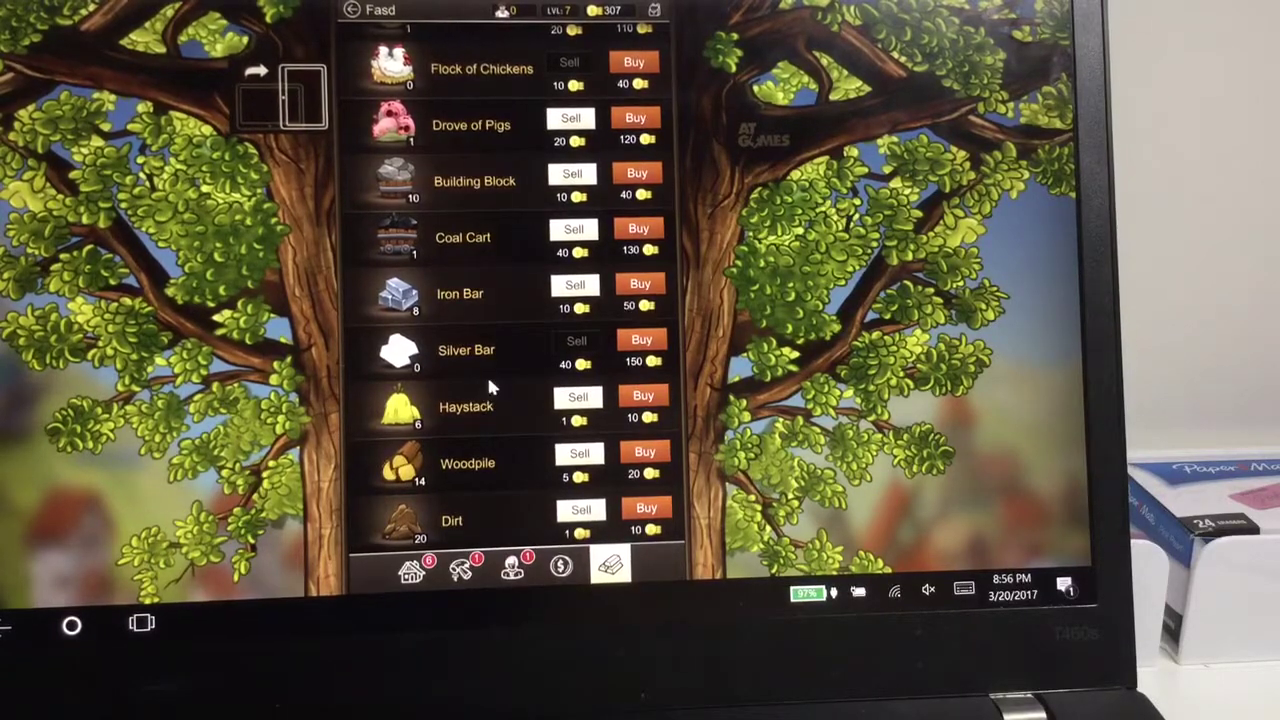
scroll(462, 301, up, 1)
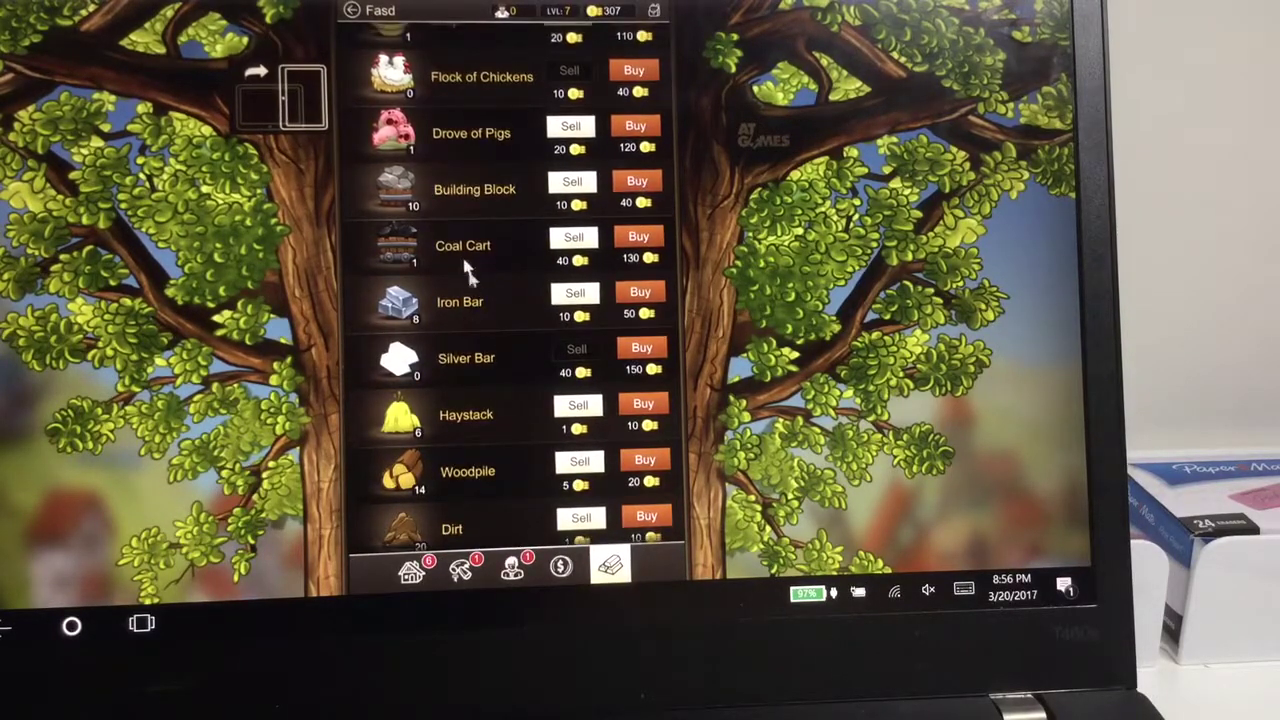
scroll(491, 332, up, 1)
scroll(491, 343, up, 1)
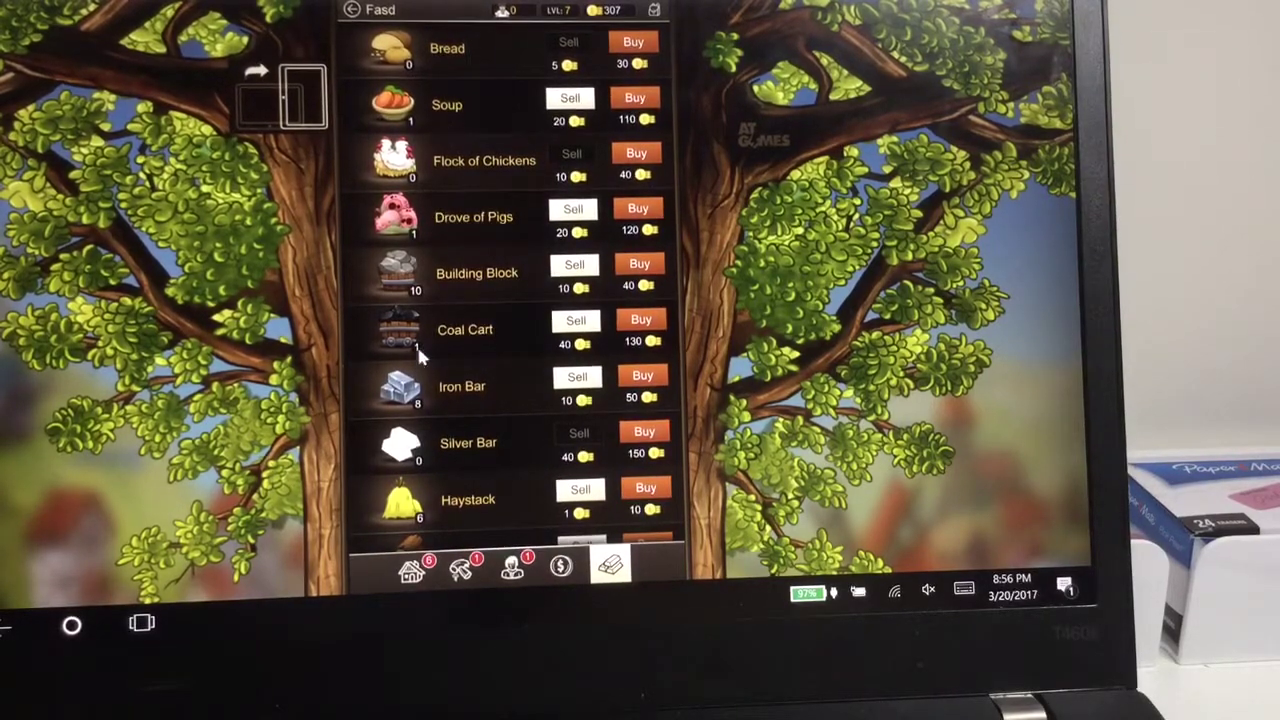
click(412, 568)
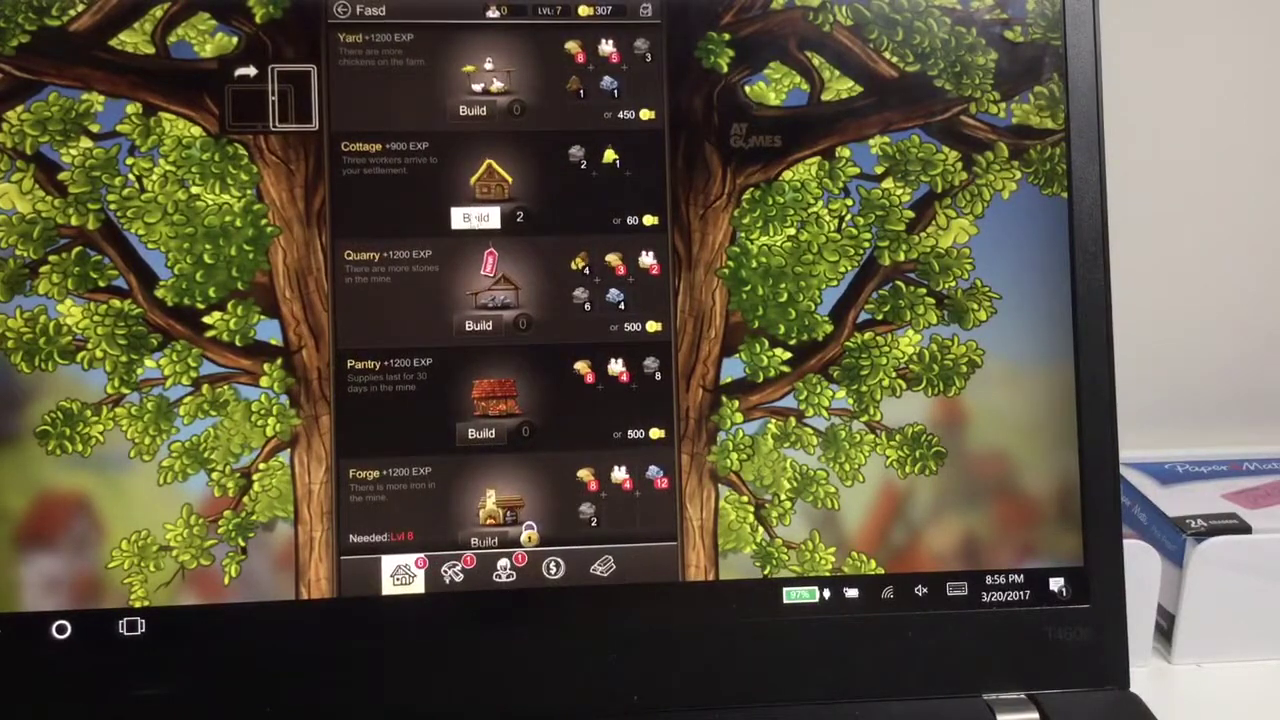
- Build a Cottage and place it on a spot near the houses at the top of the map
click(476, 216)
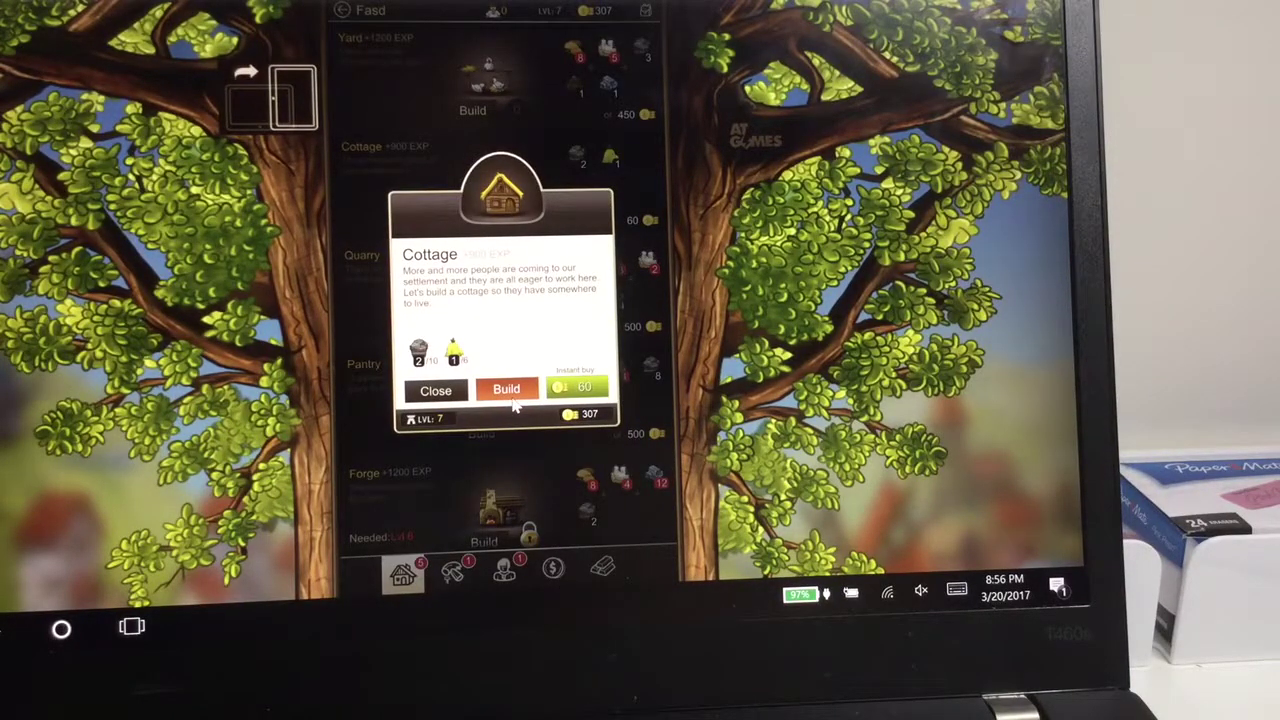
click(507, 389)
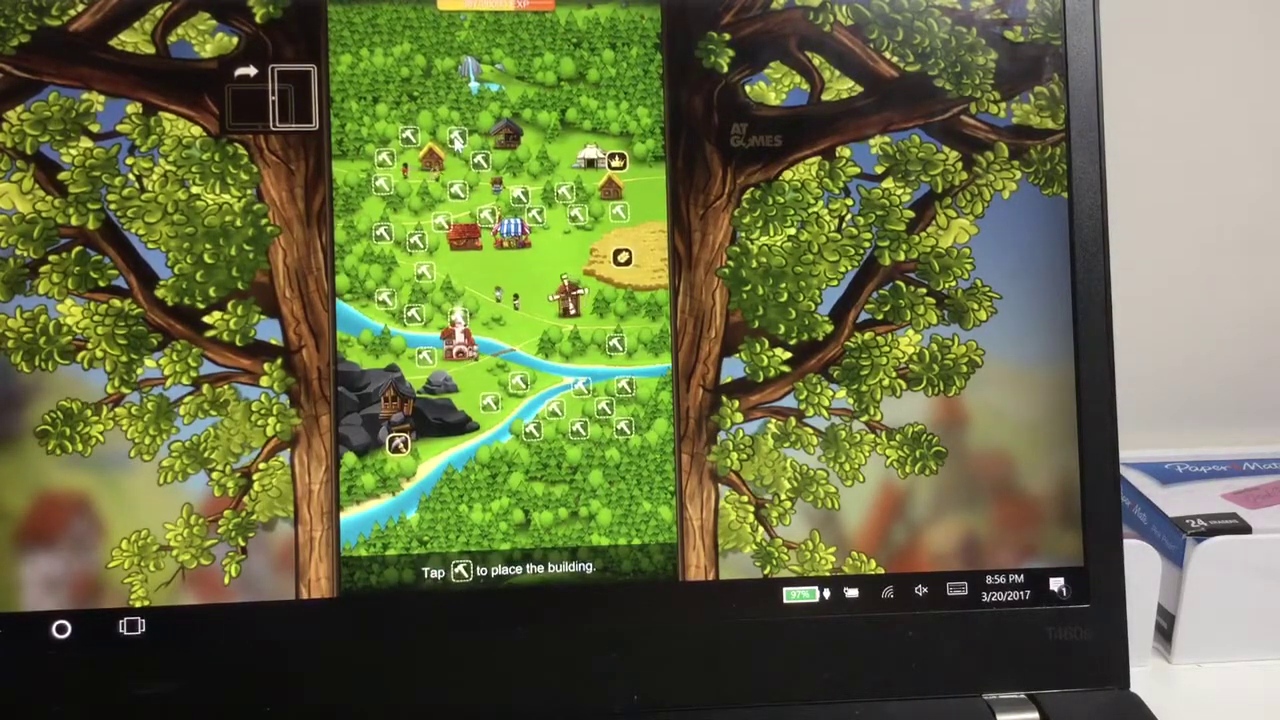
click(456, 138)
click(456, 140)
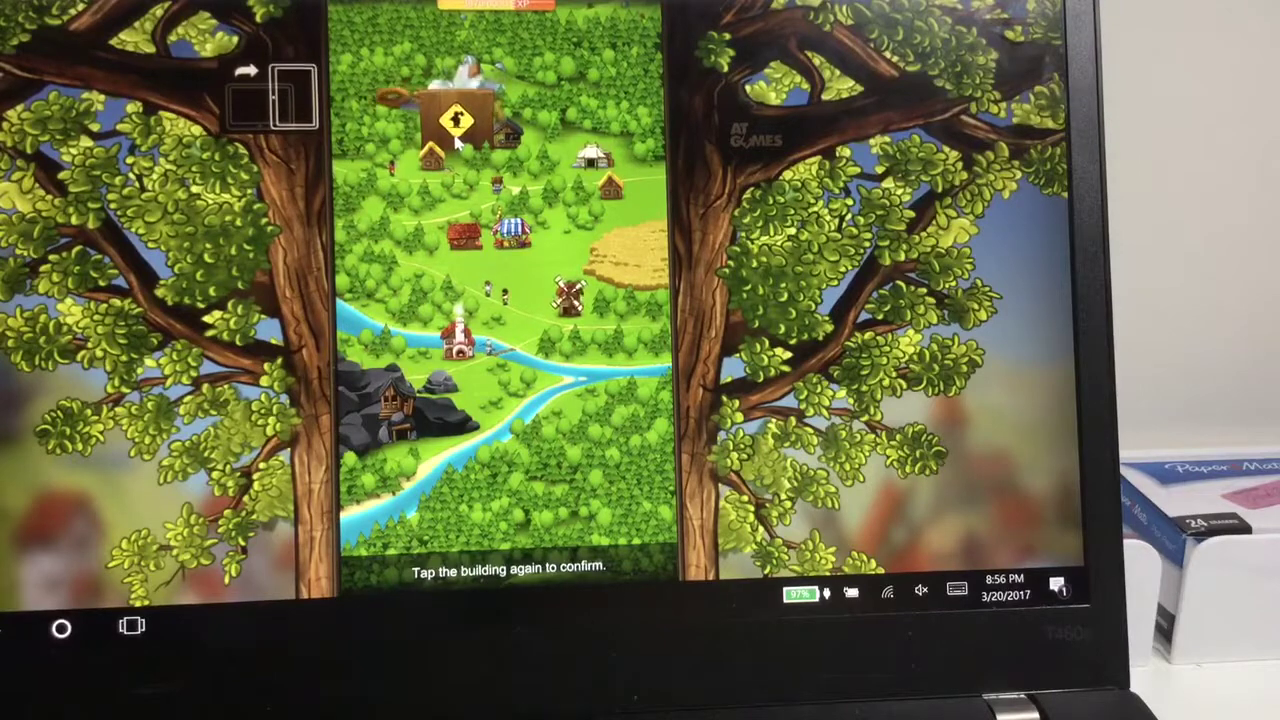